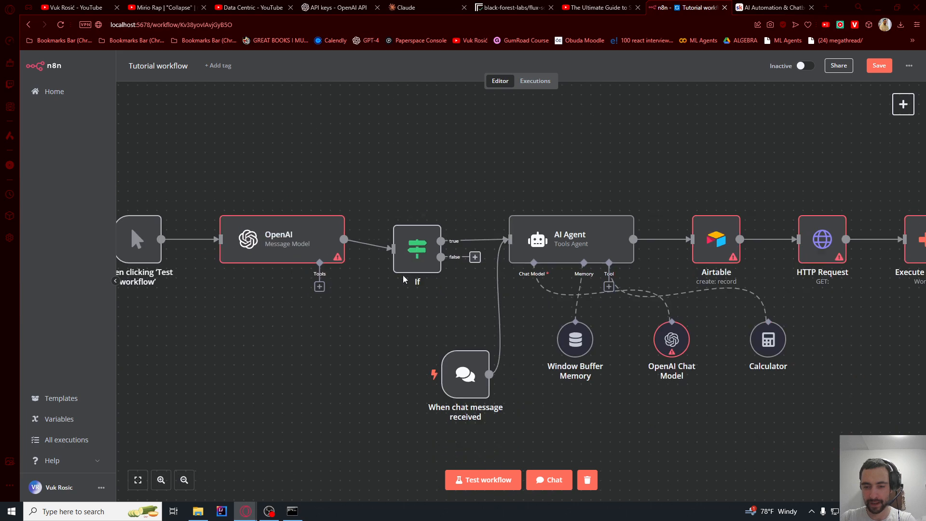
# Examine the finished Tutorial workflow from its triggers, OpenAI and If nodes to the AI Agent and its connected sub-nodes
pyautogui.scroll(5, 580, 245)
pyautogui.scroll(-3, 507, 233)
pyautogui.scroll(3, 512, 232)
pyautogui.scroll(-4, 497, 240)
pyautogui.scroll(2, 497, 240)
pyautogui.scroll(-2, 540, 254)
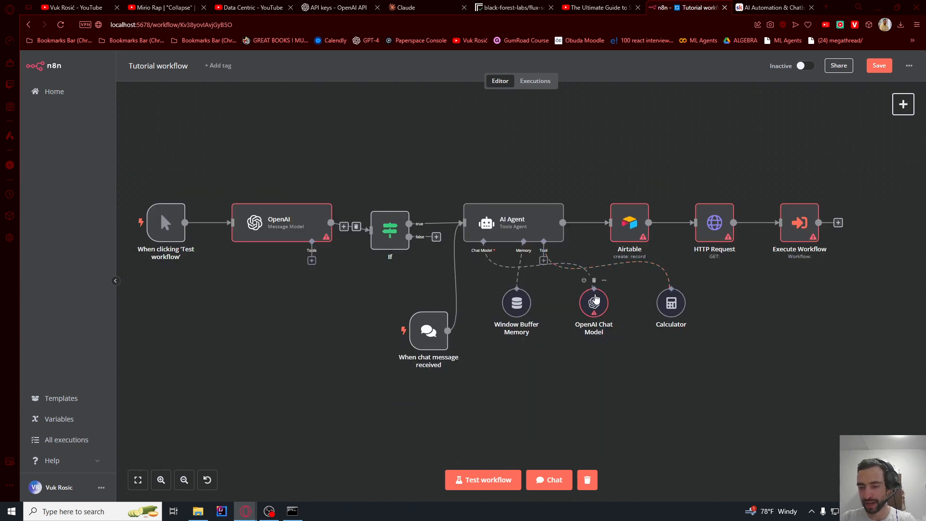
pyautogui.scroll(2, 588, 299)
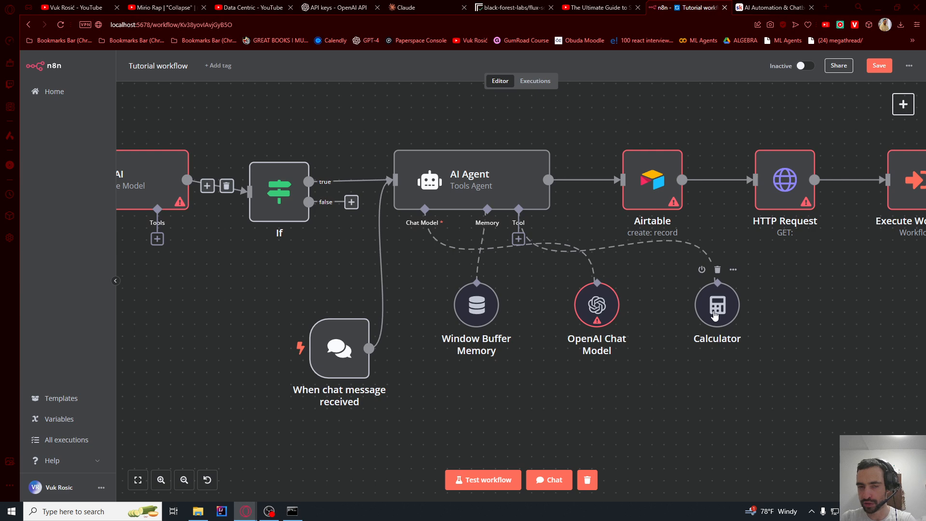
pyautogui.scroll(-2, 715, 316)
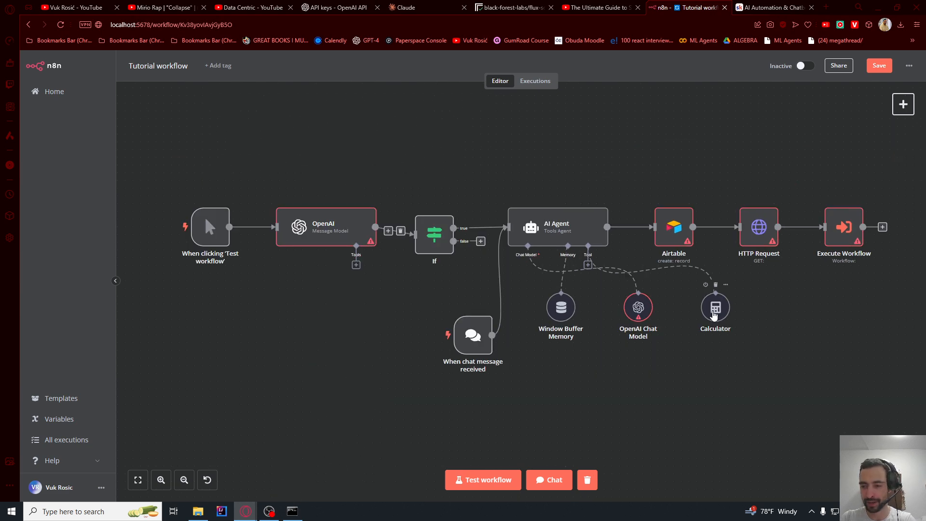
# Examine the Airtable, HTTP Request and Execute Workflow nodes at the workflow's end, then view the whole workflow again
pyautogui.moveTo(807, 334); pyautogui.dragTo(506, 316)
pyautogui.scroll(3, 384, 218)
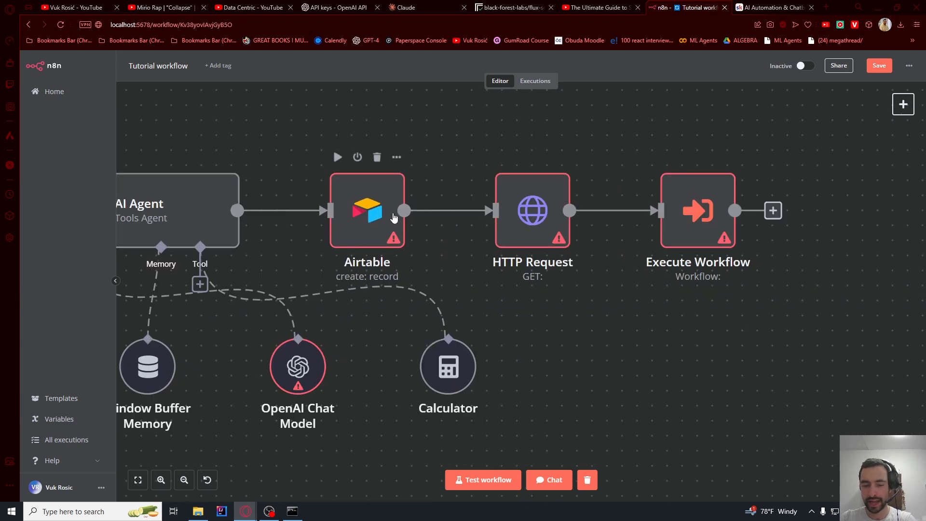
pyautogui.scroll(-3, 394, 218)
pyautogui.scroll(3, 627, 286)
pyautogui.moveTo(423, 281); pyautogui.dragTo(437, 316)
pyautogui.moveTo(405, 228)
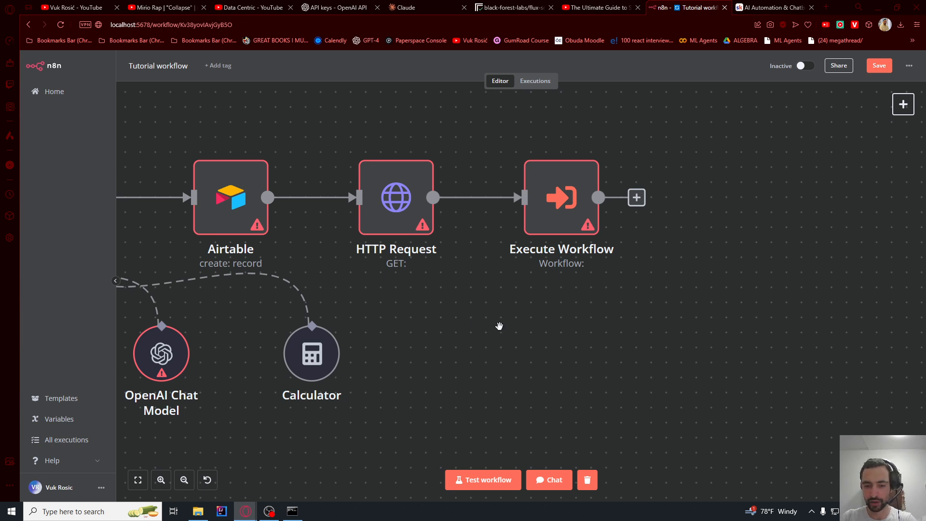
pyautogui.moveTo(479, 320); pyautogui.dragTo(575, 343)
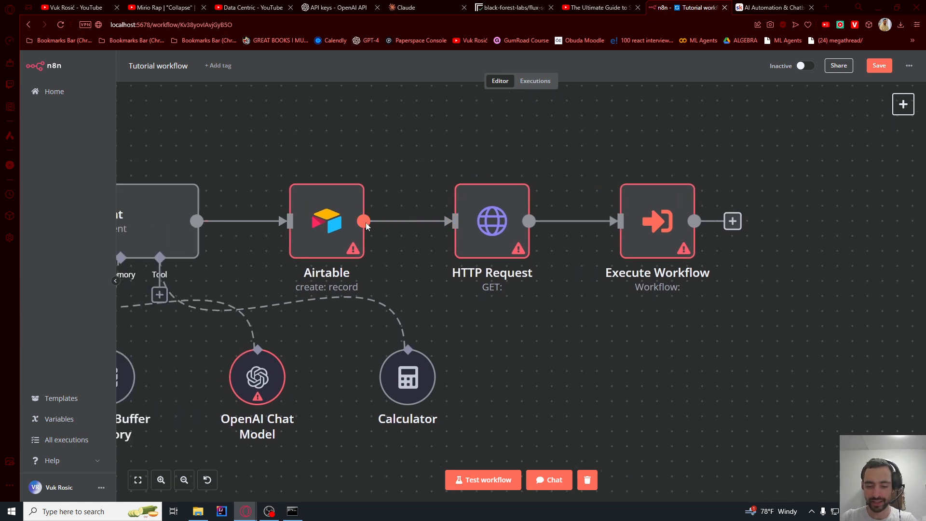
pyautogui.moveTo(598, 377); pyautogui.dragTo(456, 329)
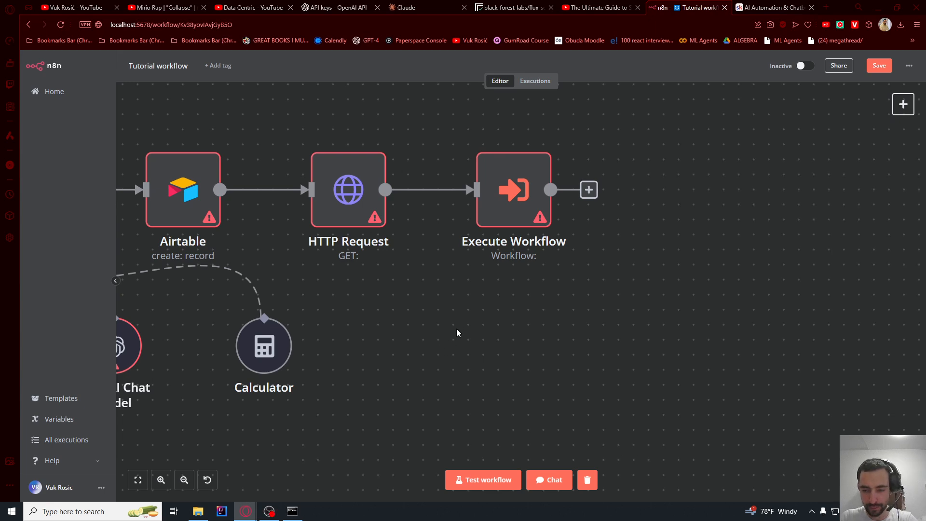
pyautogui.scroll(-2, 443, 283)
pyautogui.scroll(2, 509, 215)
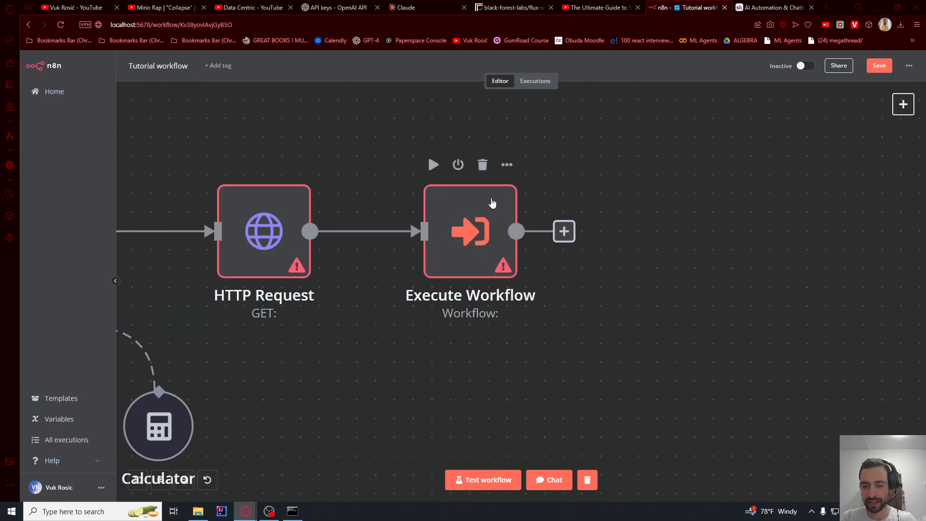
pyautogui.scroll(-5, 482, 241)
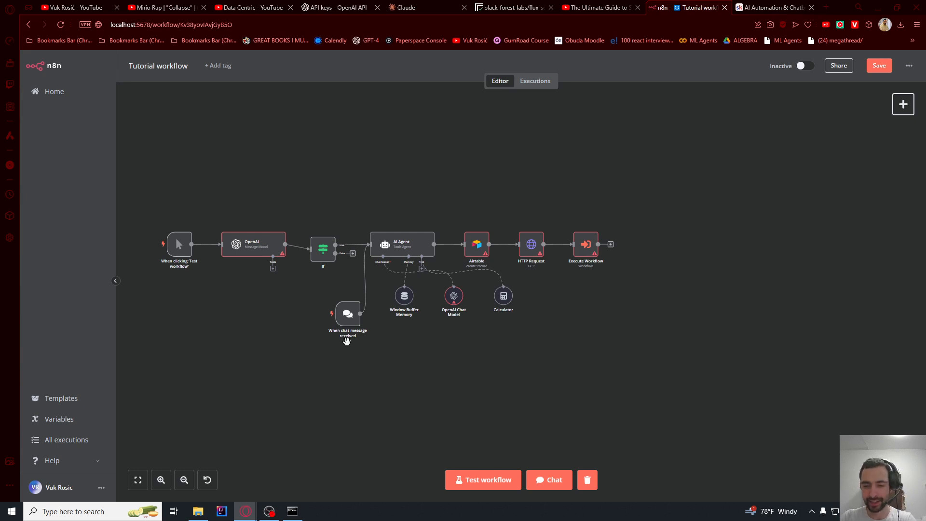
pyautogui.scroll(2, 343, 357)
pyautogui.moveTo(323, 384); pyautogui.dragTo(437, 389)
pyautogui.scroll(-2, 437, 390)
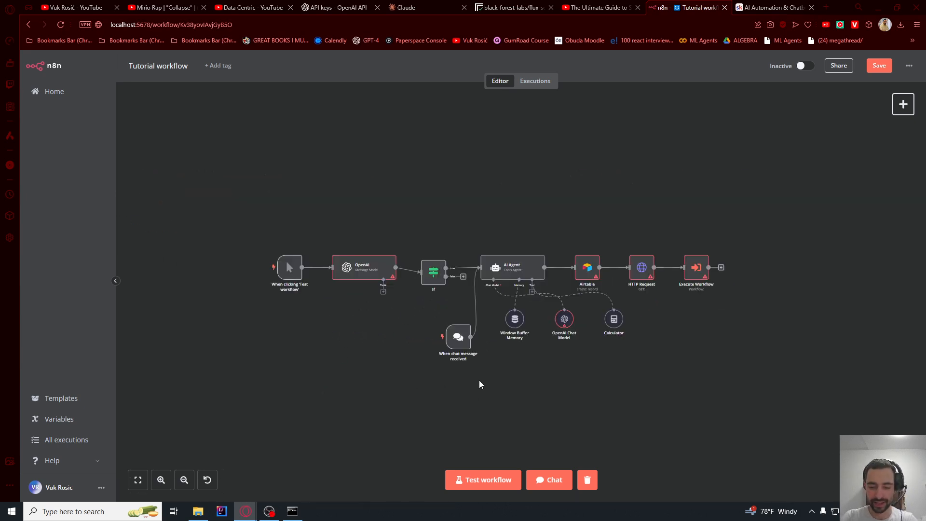
# Review the Starter plan's monthly price on the n8n pricing page
pyautogui.hotkey('ctrl', 'Tab')
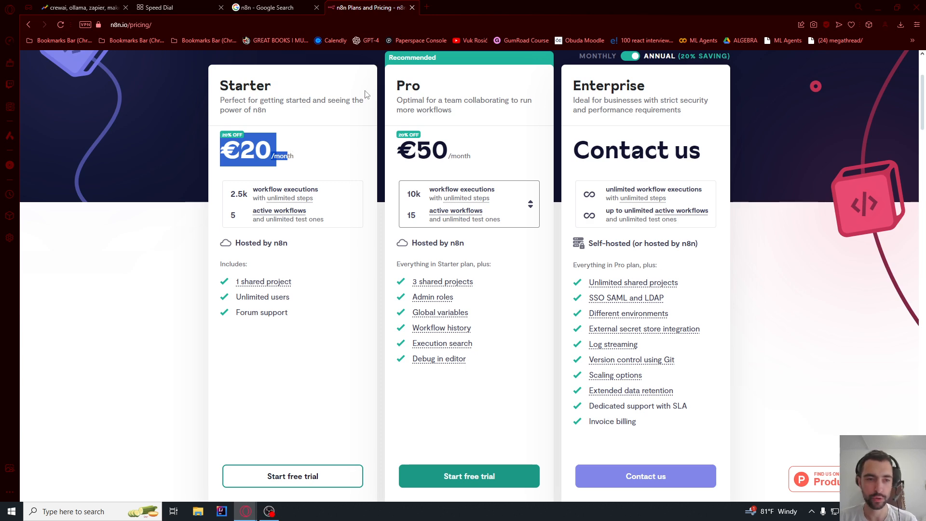
pyautogui.click(245, 145)
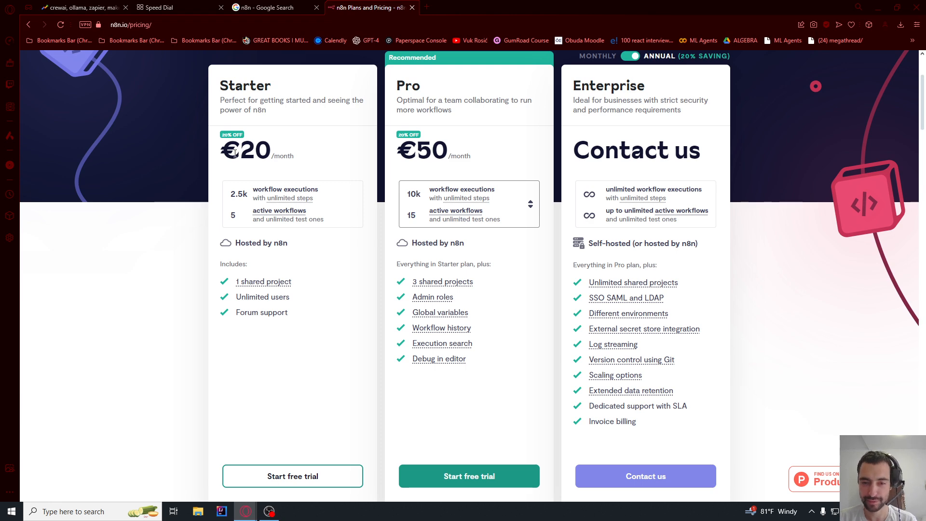
pyautogui.doubleClick(236, 151)
pyautogui.scroll(3, 375, 169)
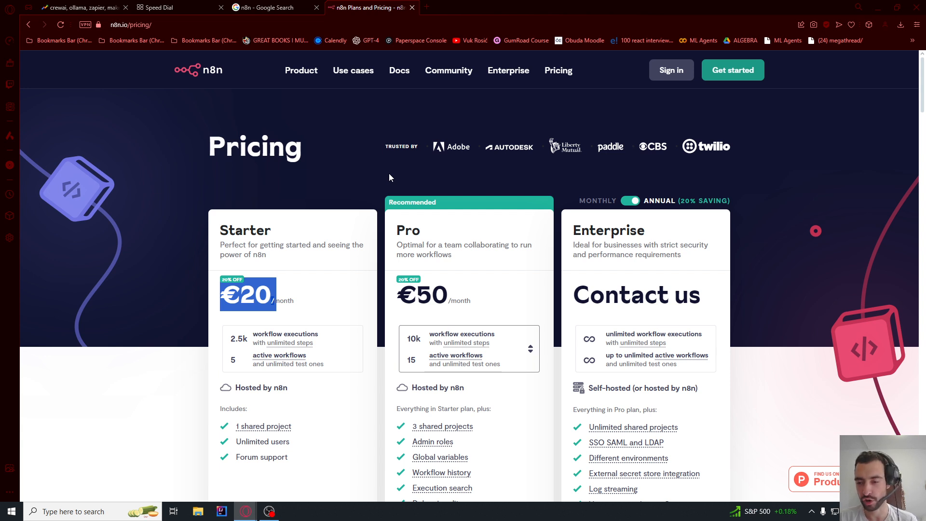
# Open the n8n-io/n8n GitHub repository from the Google results and go to the README's usage instructions
pyautogui.hotkey('ctrl', 'shift', 'Tab')
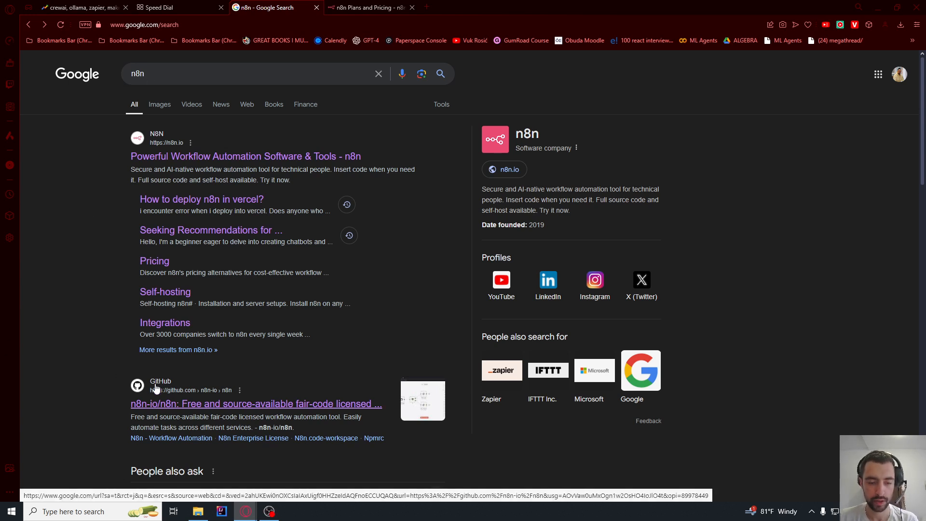
pyautogui.click(156, 409)
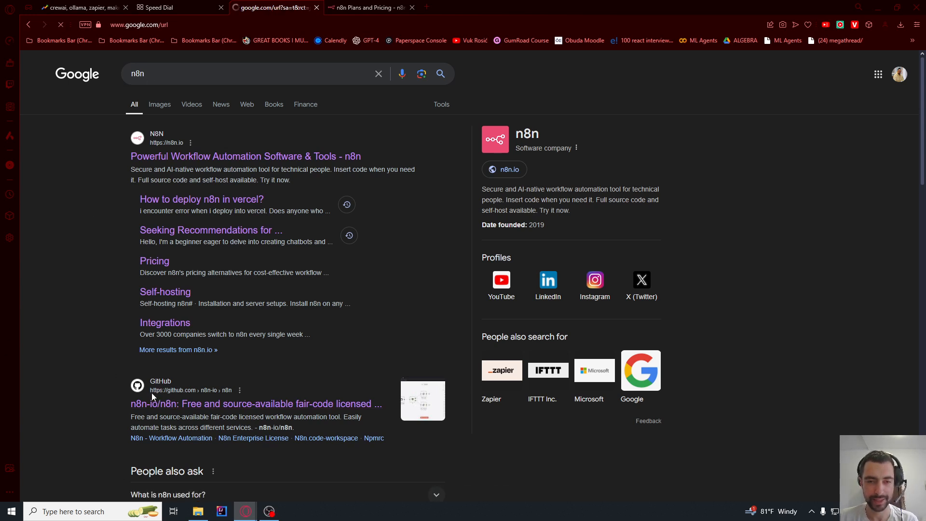
pyautogui.scroll(-4, 279, 253)
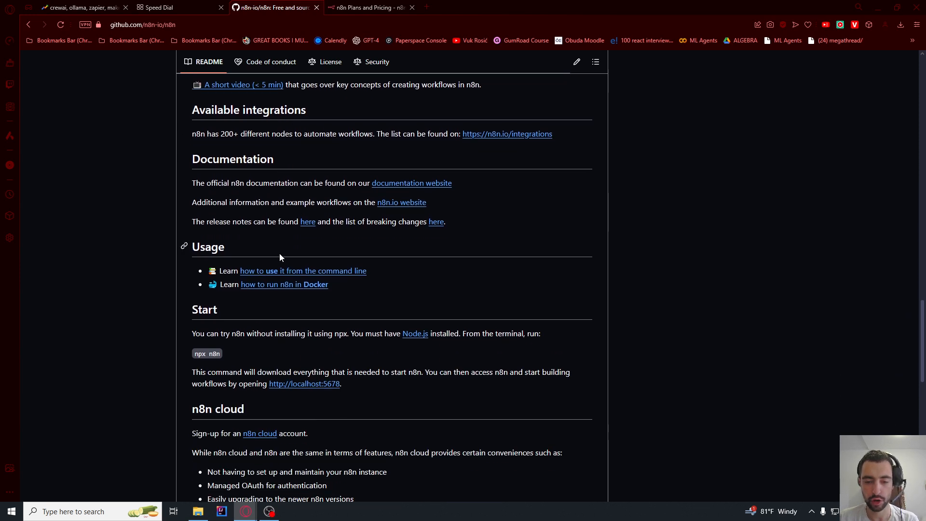
# Read the README's Start section, open the linked Node.js site and download Node.js (LTS)
pyautogui.doubleClick(199, 254)
pyautogui.moveTo(307, 276); pyautogui.dragTo(381, 277)
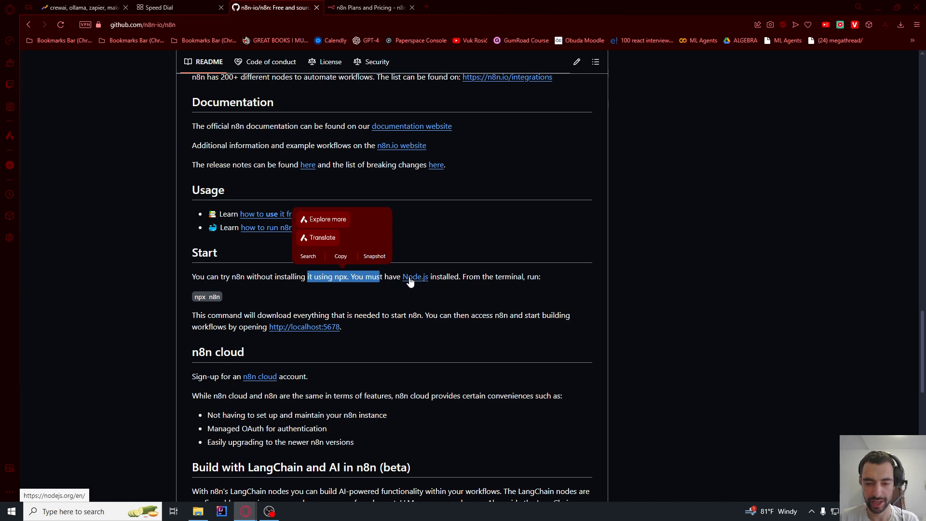
pyautogui.click(410, 282)
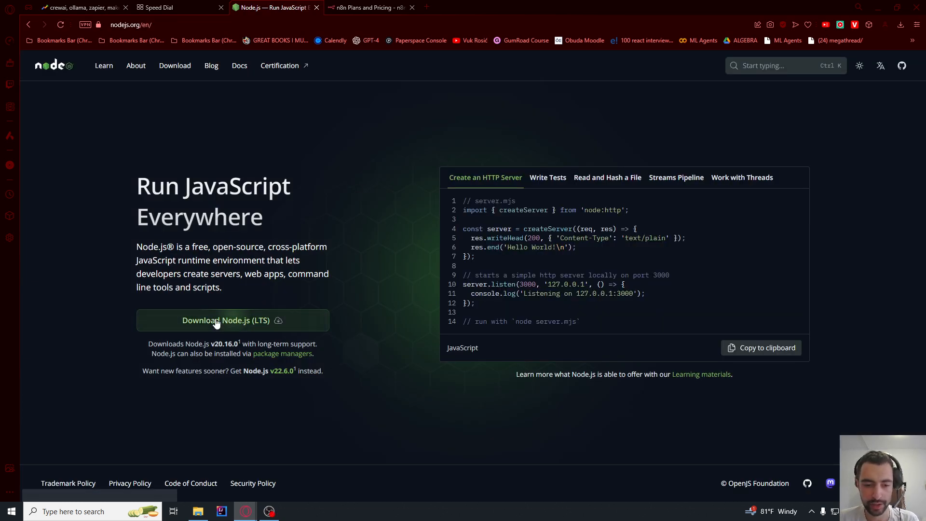
pyautogui.click(250, 326)
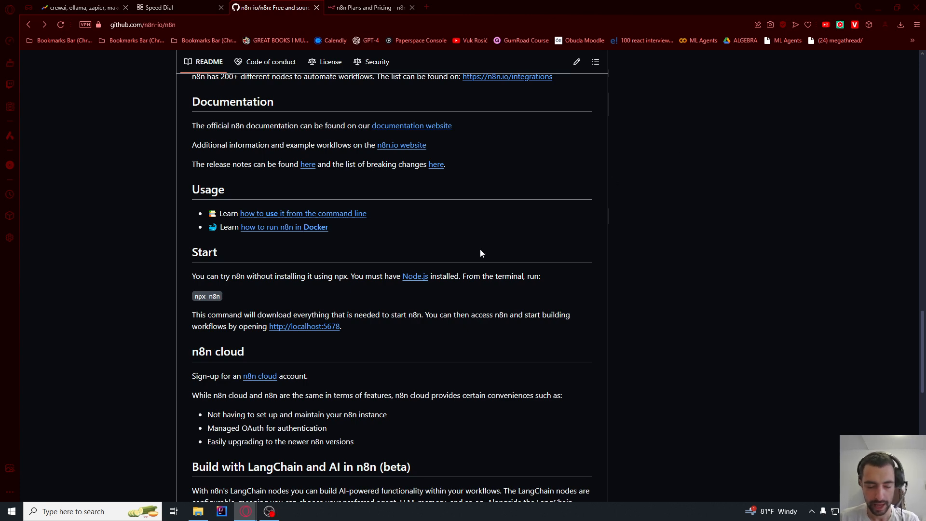
# Open a Command Prompt beside the README instructions and run npx n8n to start the local server
pyautogui.click(9, 513)
pyautogui.write('cmd')
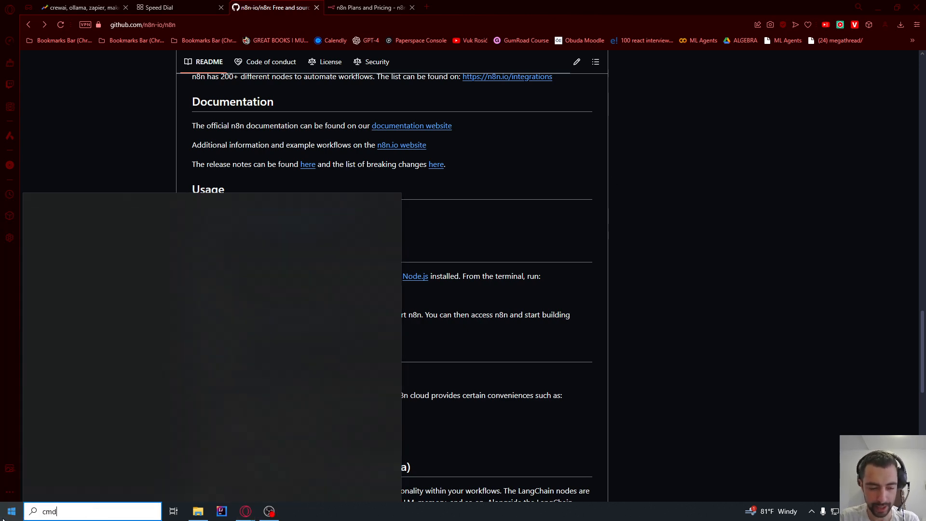
pyautogui.press('Return')
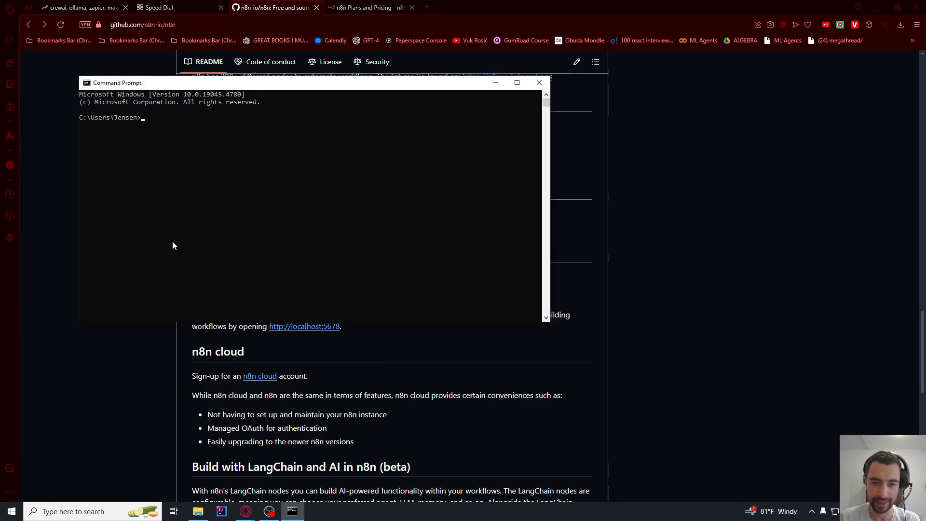
pyautogui.moveTo(296, 87); pyautogui.dragTo(521, 147)
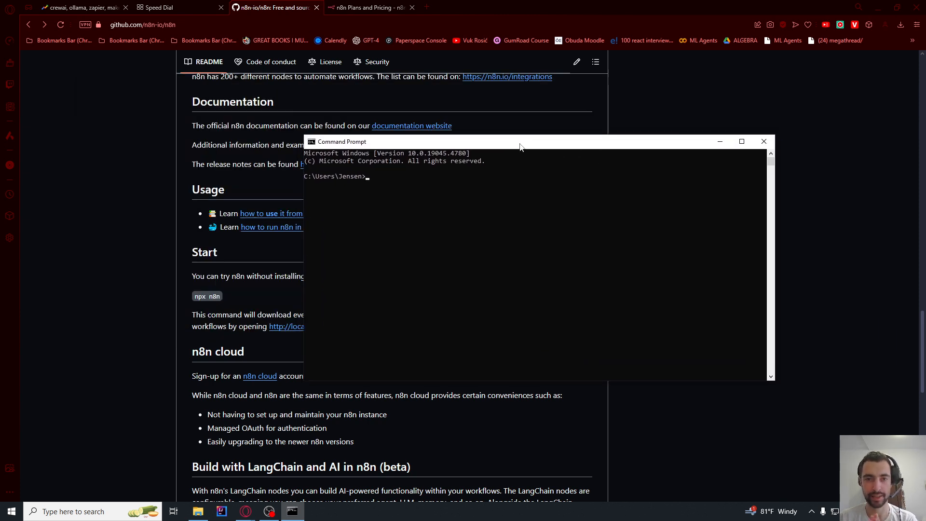
pyautogui.write('px')
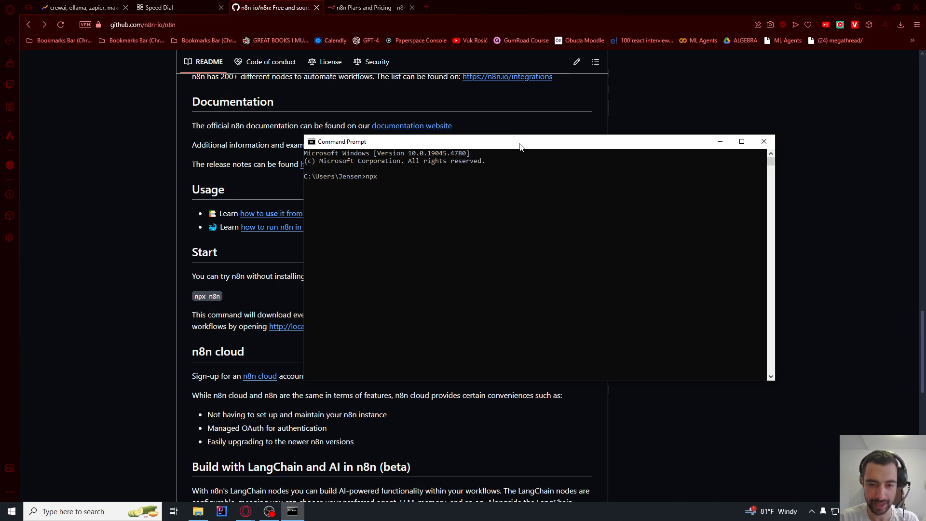
pyautogui.write(' n8n')
pyautogui.press('Return')
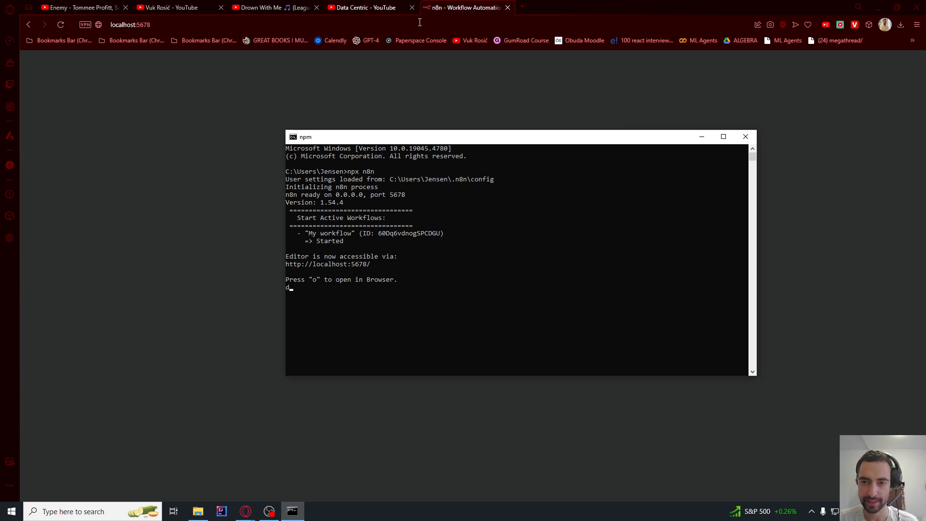
# Highlight the localhost:5678 part of the workflows page address in the browser
pyautogui.click(156, 25)
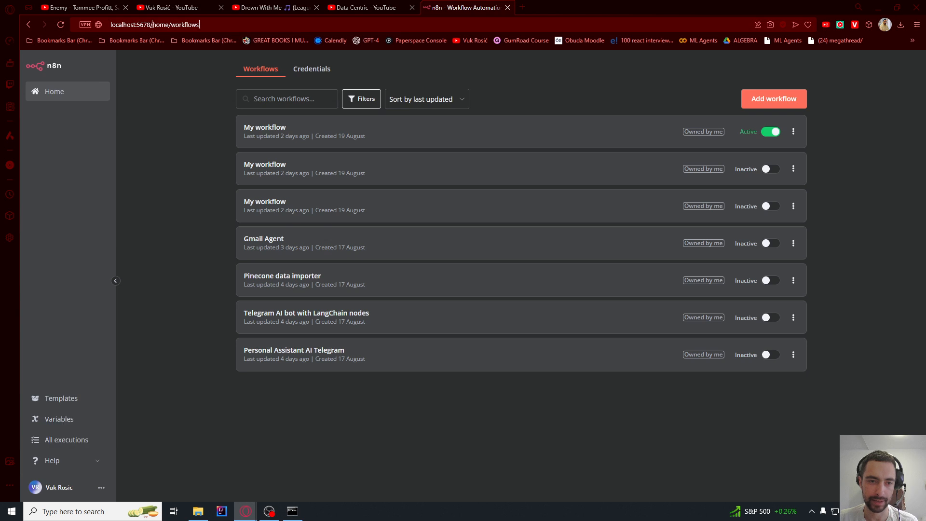
pyautogui.moveTo(152, 24); pyautogui.dragTo(85, 23)
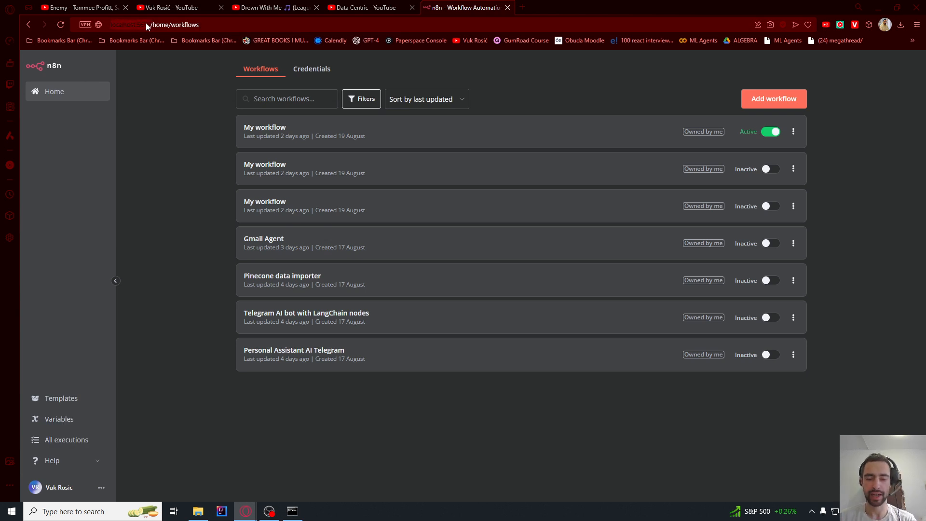
pyautogui.click(169, 25)
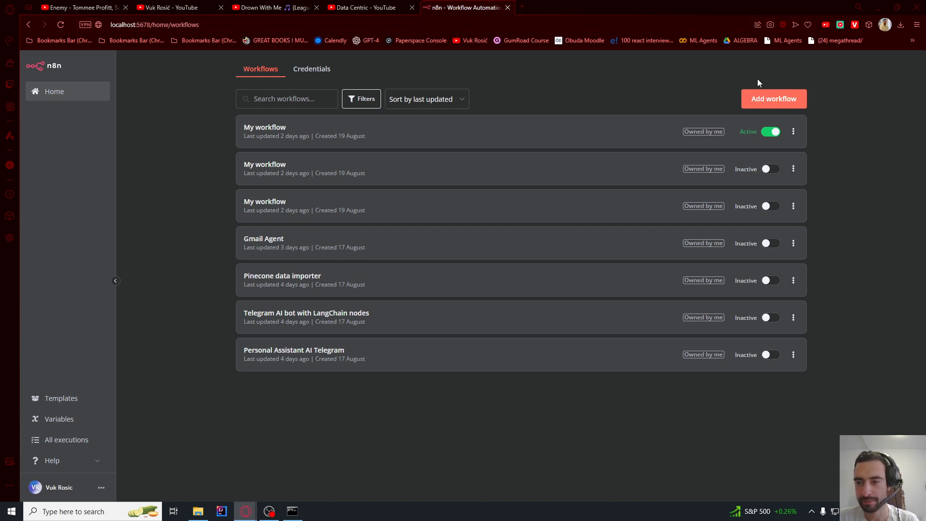
# Create a new workflow and name it Tutorial workflow
pyautogui.click(767, 100)
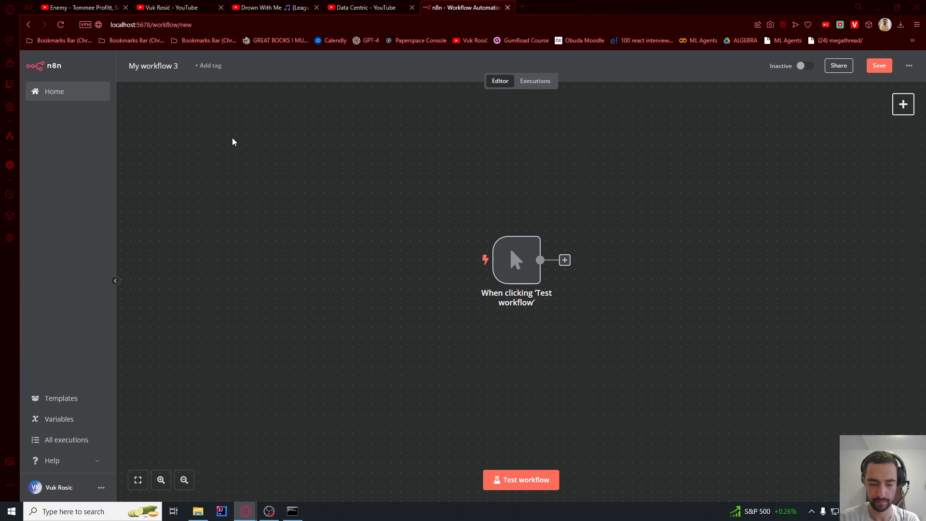
pyautogui.click(169, 68)
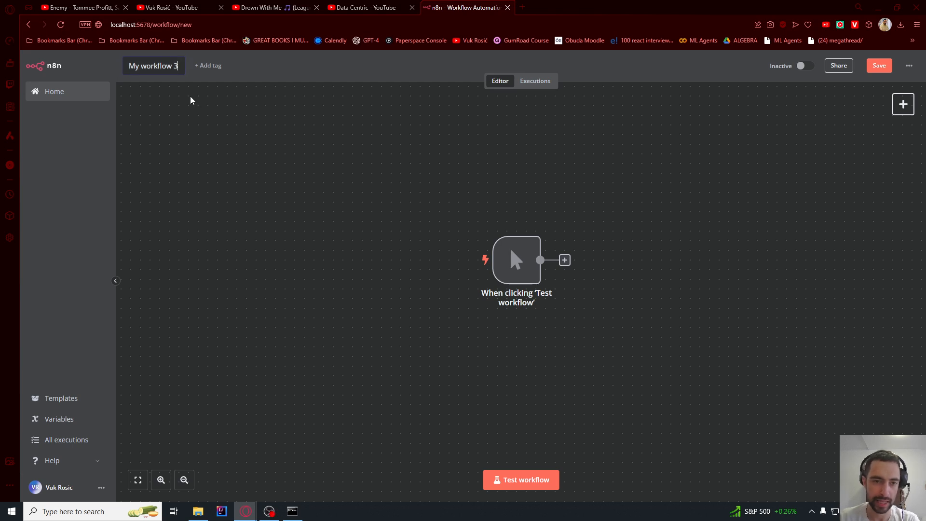
pyautogui.write('Tutorial')
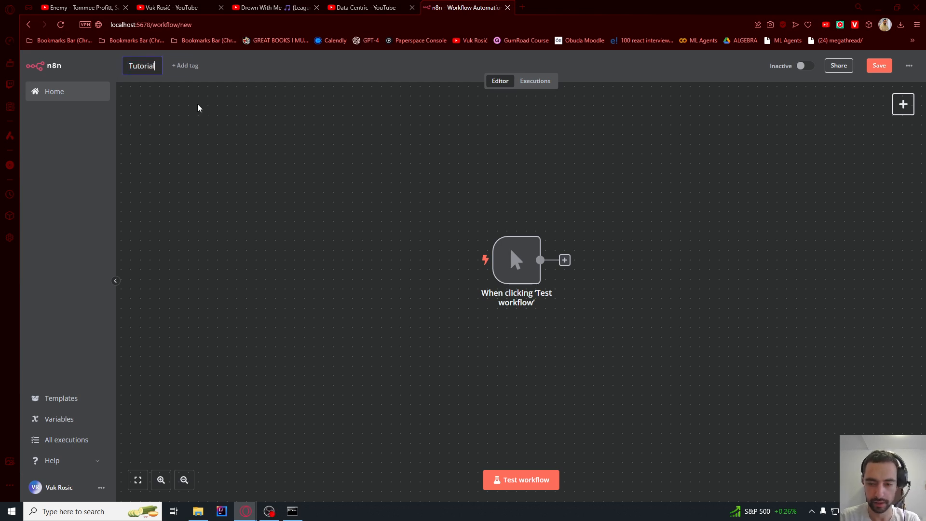
pyautogui.write(' workflow')
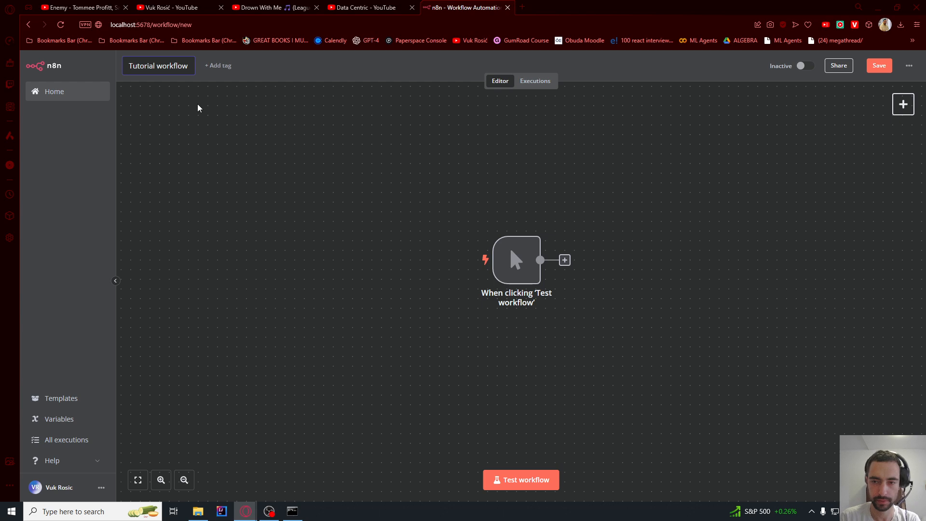
pyautogui.press('Return')
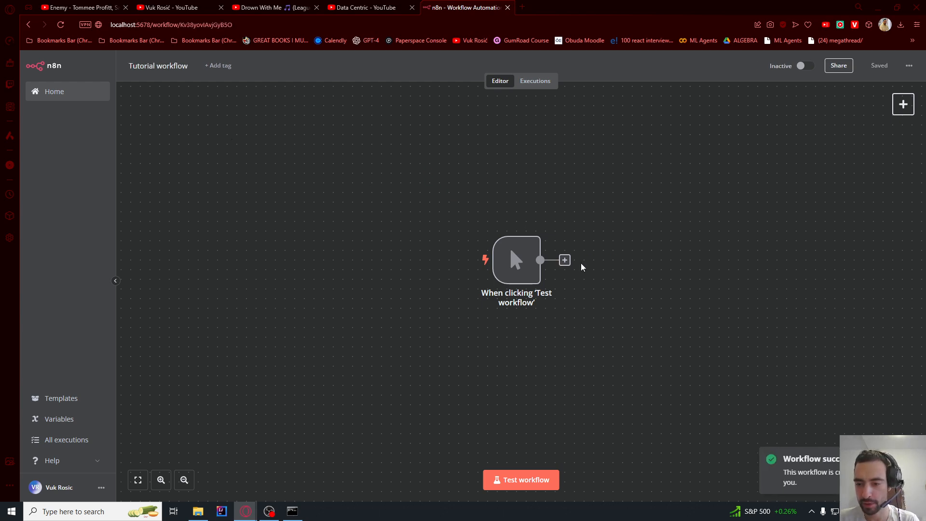
# Search for chatgpt and add an OpenAI node with the Message a model action after the manual trigger
pyautogui.click(565, 259)
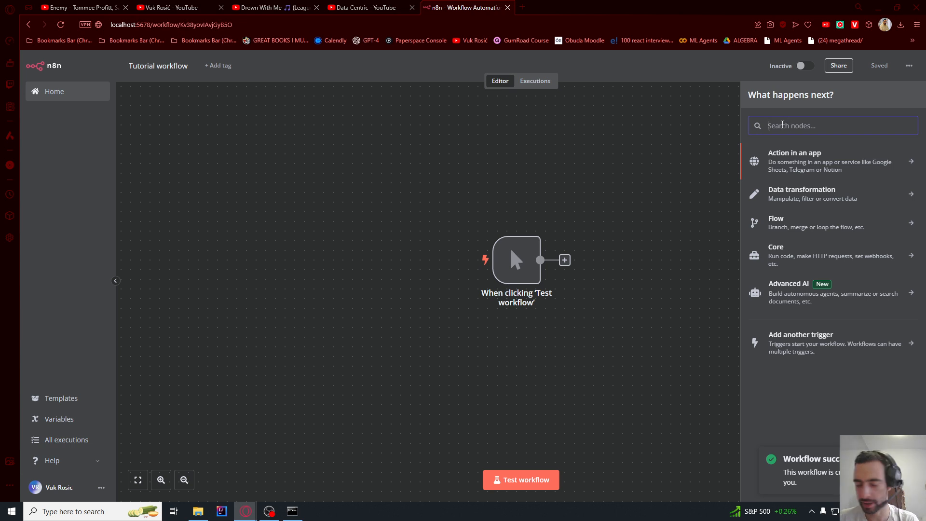
pyautogui.write('chatgpt')
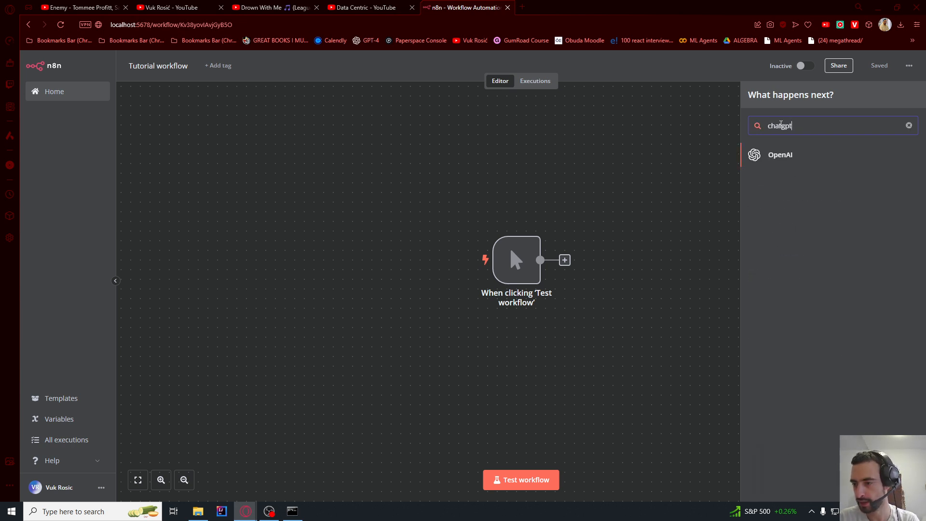
pyautogui.click(774, 158)
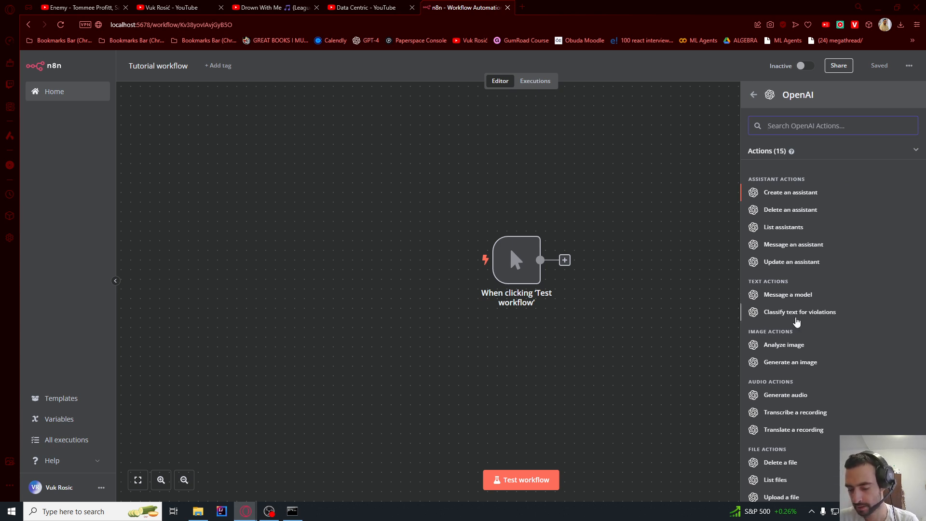
pyautogui.moveTo(767, 294); pyautogui.dragTo(715, 315)
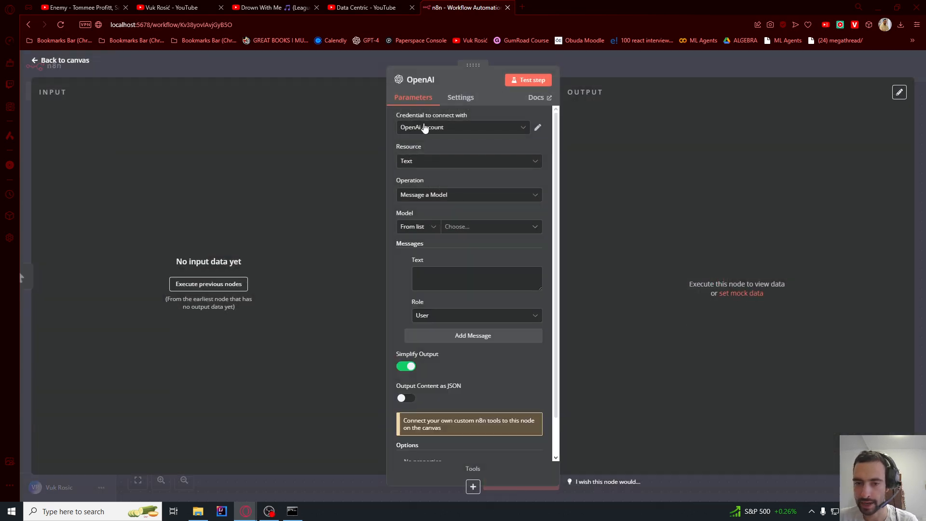
# Start a new credential for the OpenAI node and open the OpenAI API keys page from its setup guide
pyautogui.click(428, 128)
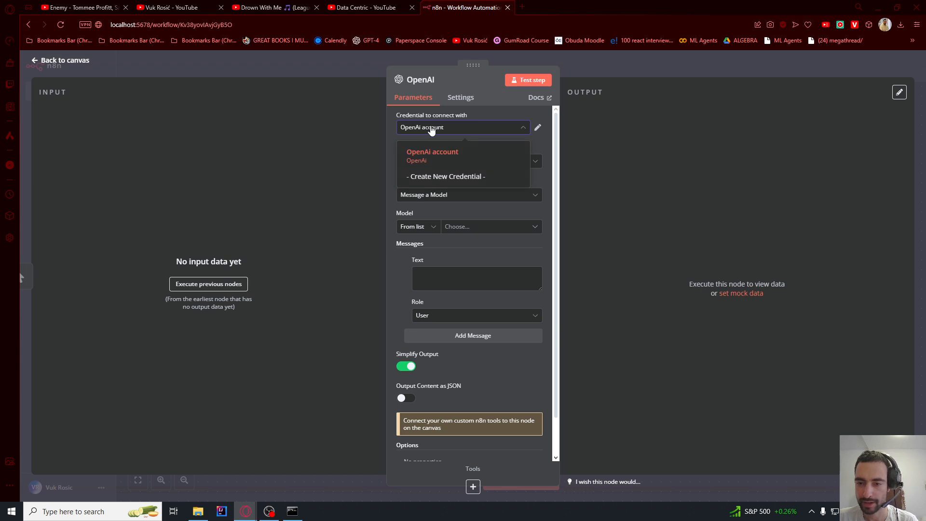
pyautogui.click(430, 128)
pyautogui.click(448, 130)
pyautogui.click(428, 179)
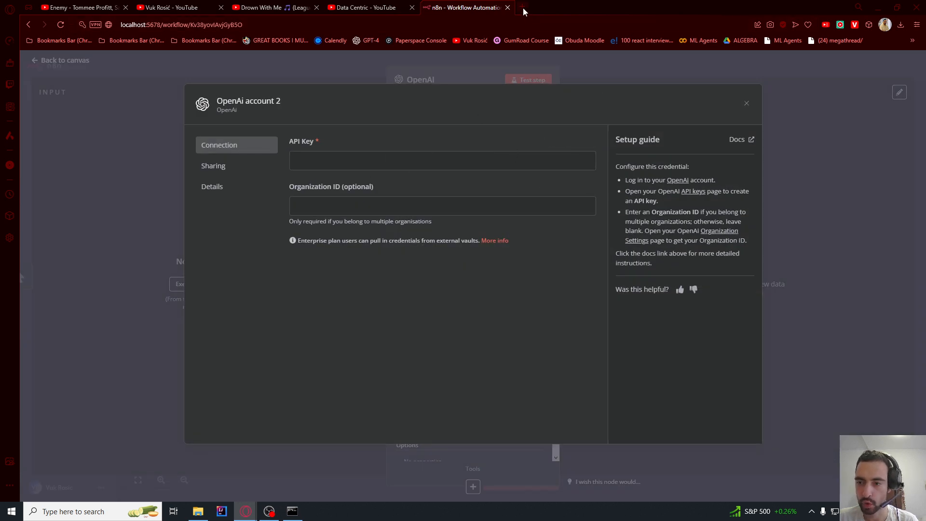
pyautogui.click(687, 192)
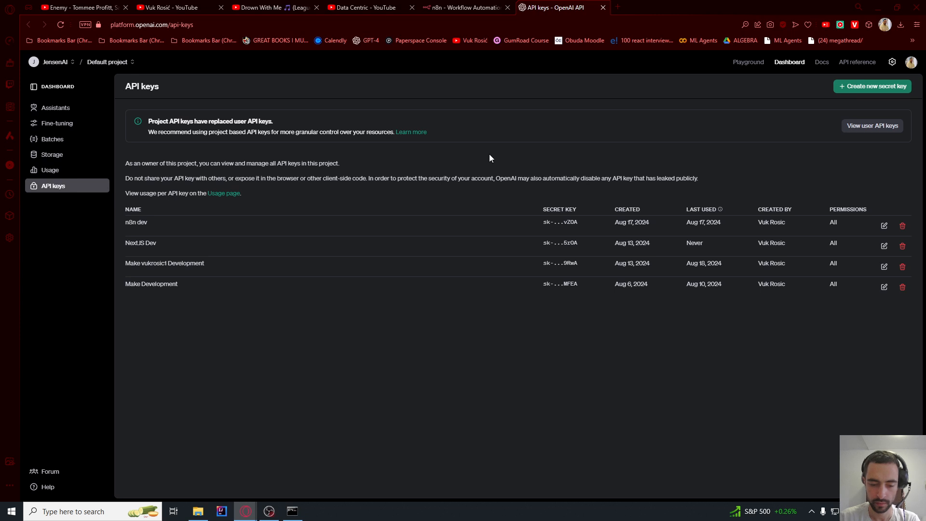
# Create a new OpenAI secret key named Tutorial in the Default project with All permissions, and copy the key
pyautogui.click(859, 86)
pyautogui.click(481, 262)
pyautogui.write('Tutorial')
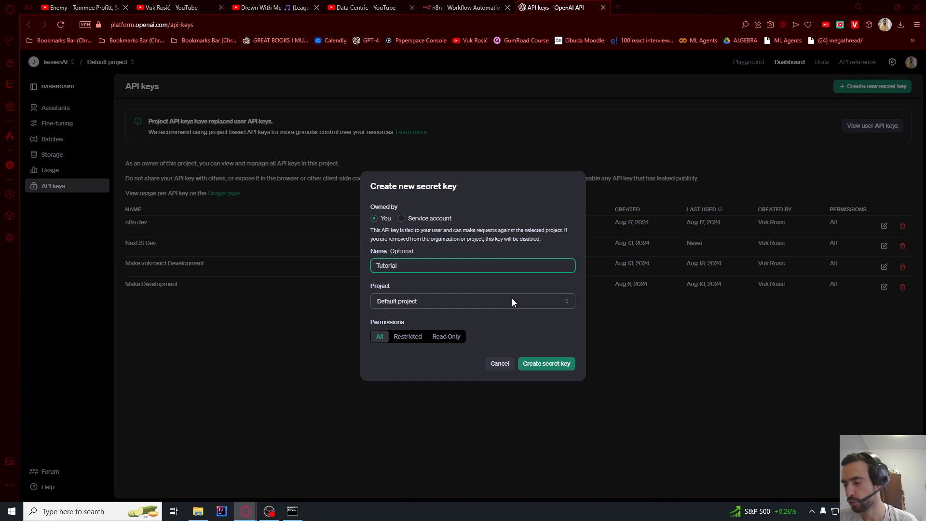
pyautogui.click(552, 364)
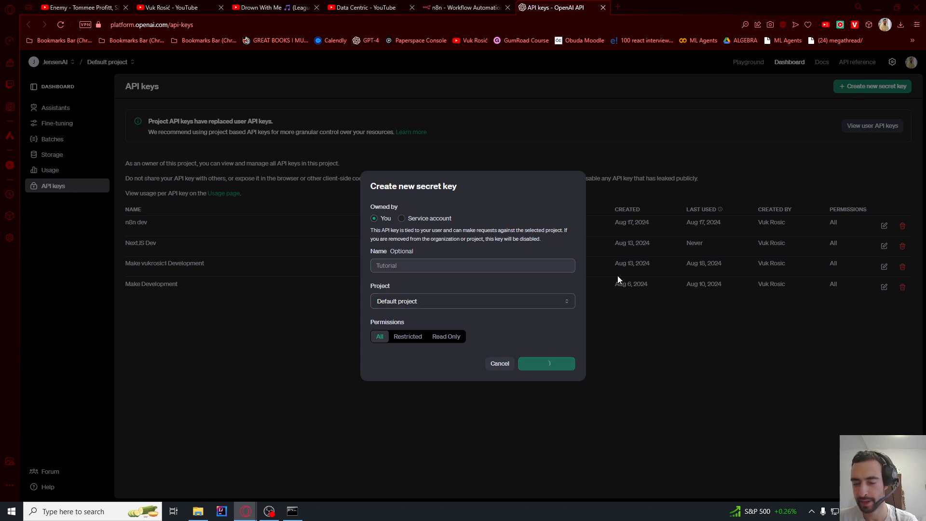
pyautogui.doubleClick(568, 274)
pyautogui.tripleClick(568, 274)
# Return to the n8n credential, paste the copied secret into the API Key field and save the credential
pyautogui.click(483, 6)
pyautogui.click(368, 153)
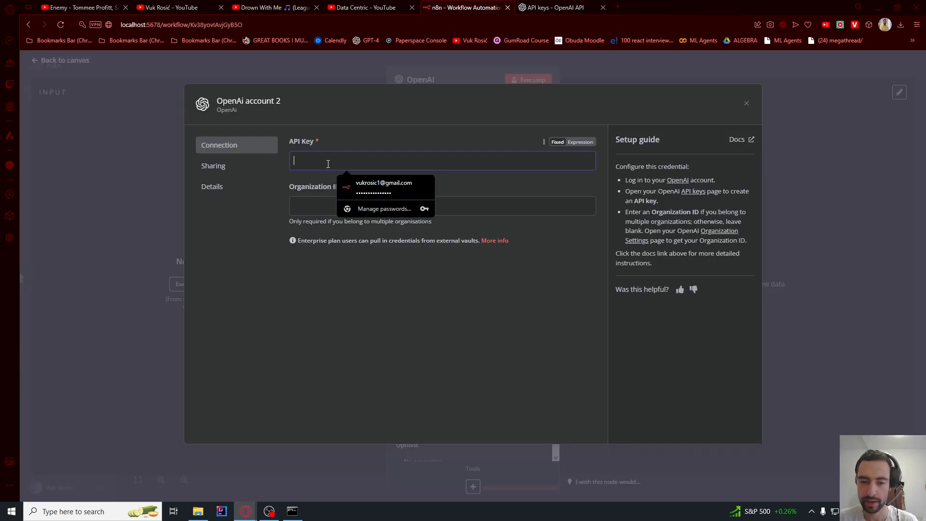
pyautogui.hotkey('ctrl', 'v')
pyautogui.click(416, 293)
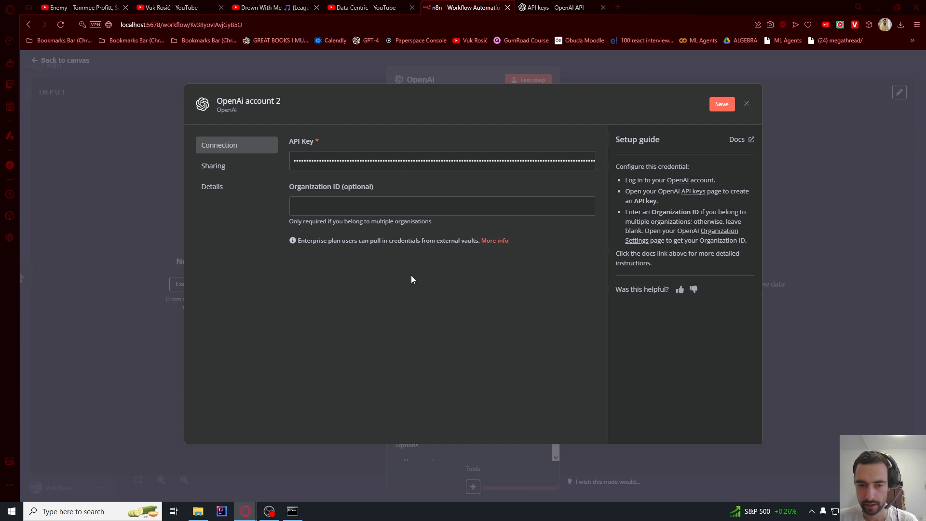
pyautogui.click(719, 105)
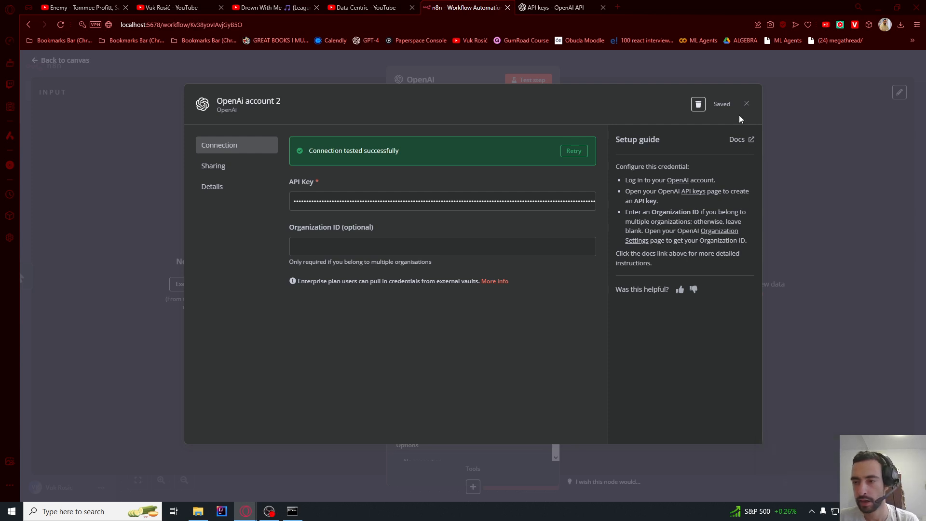
# Rename the credential to Tutorial OpenAI connection, save it and close the credential window
pyautogui.click(268, 100)
pyautogui.hotkey('ctrl', 'a')
pyautogui.write('Tut')
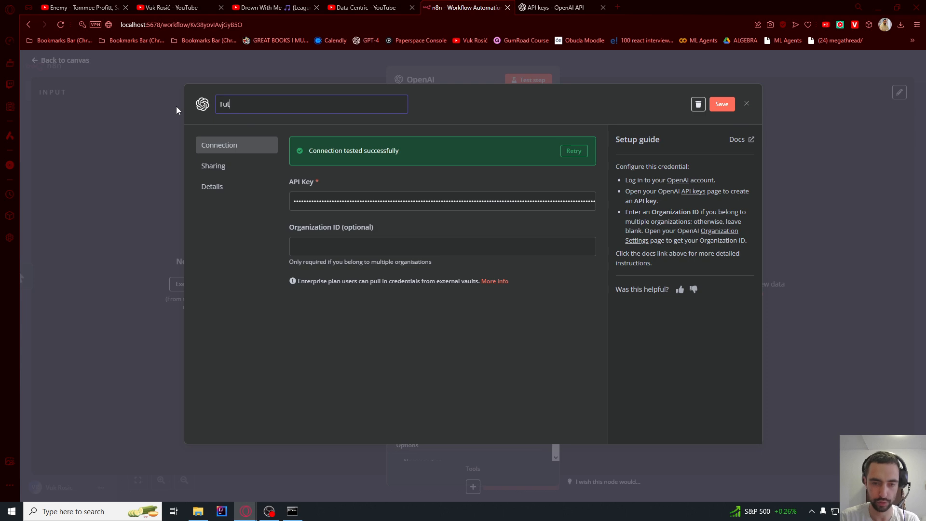
pyautogui.write('orial OpenAI connection')
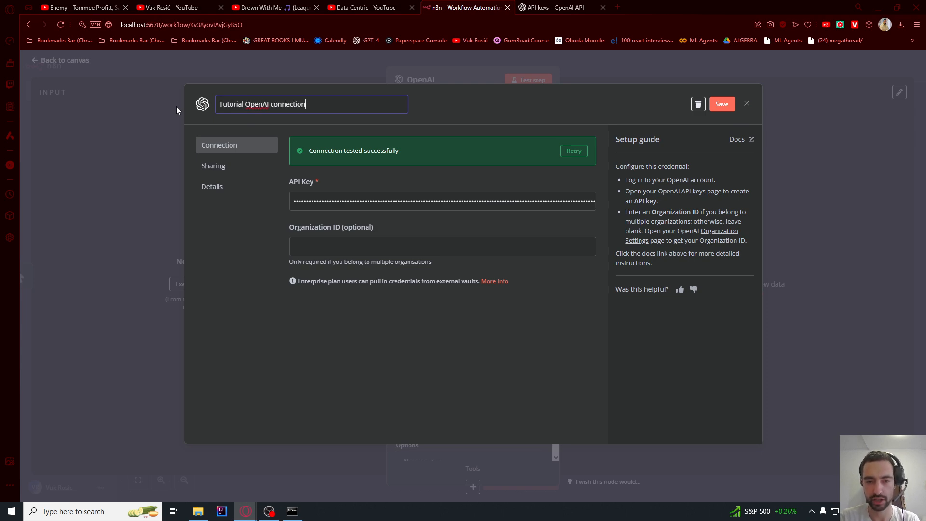
pyautogui.click(448, 100)
pyautogui.click(719, 104)
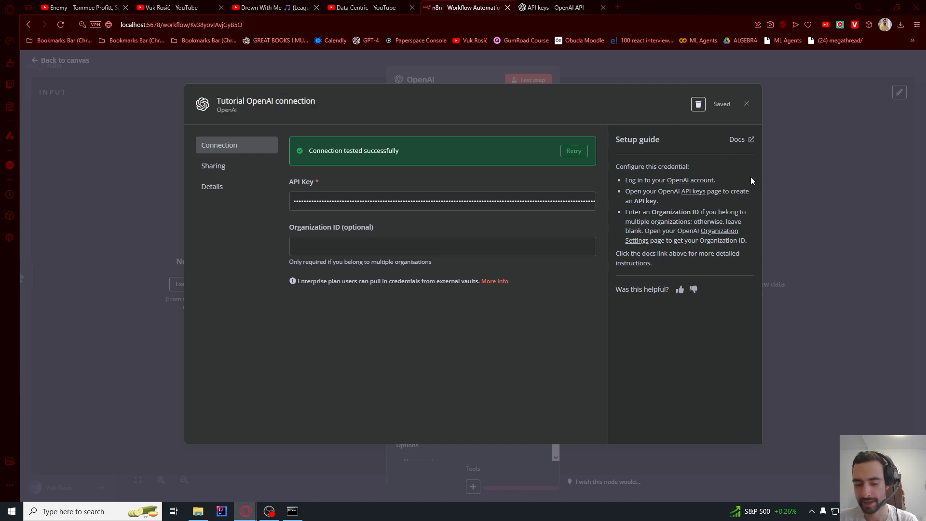
pyautogui.click(745, 105)
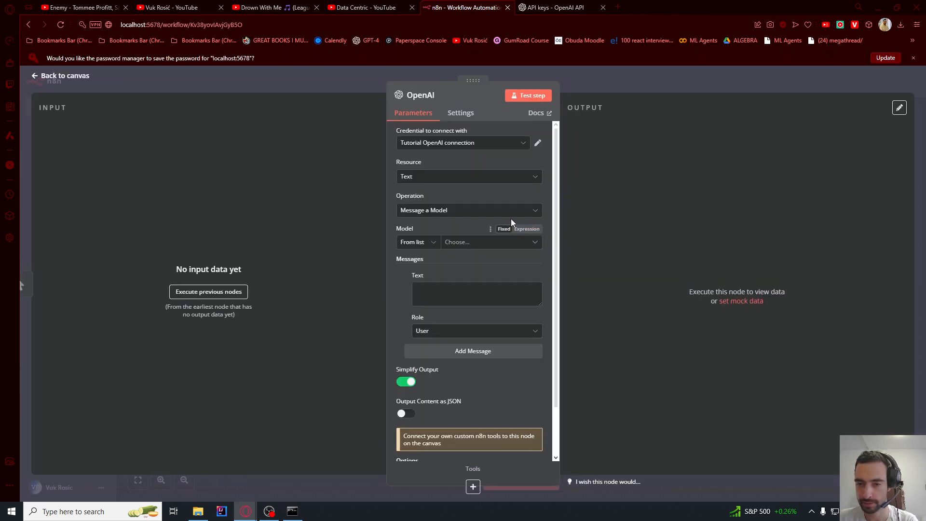
# Keep the Text resource, choose GPT-4O-MINI as the model and enter the message text "Count 1 to 10"
pyautogui.click(431, 181)
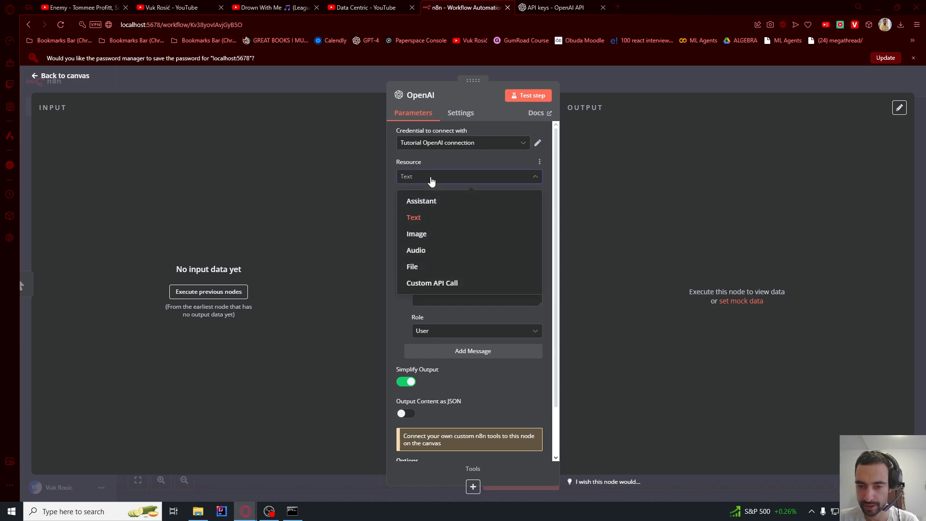
pyautogui.click(432, 174)
pyautogui.click(477, 234)
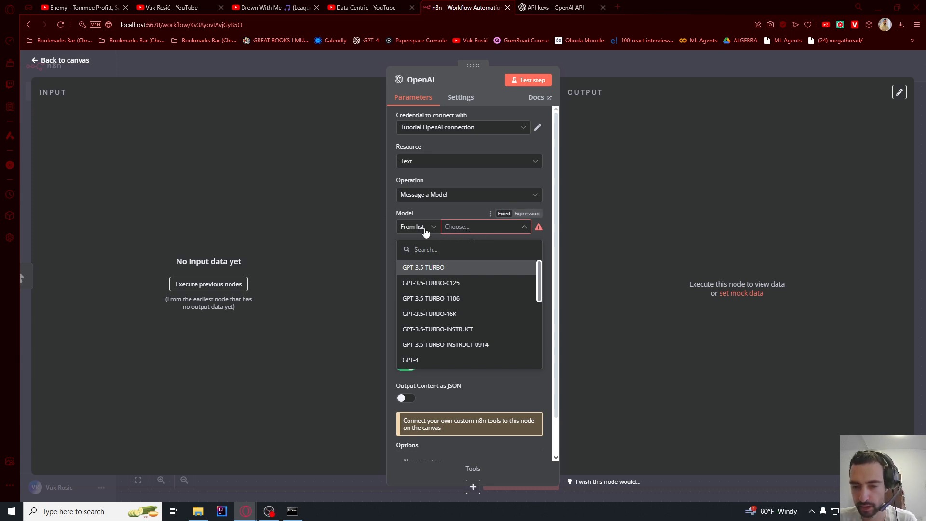
pyautogui.scroll(-5, 450, 314)
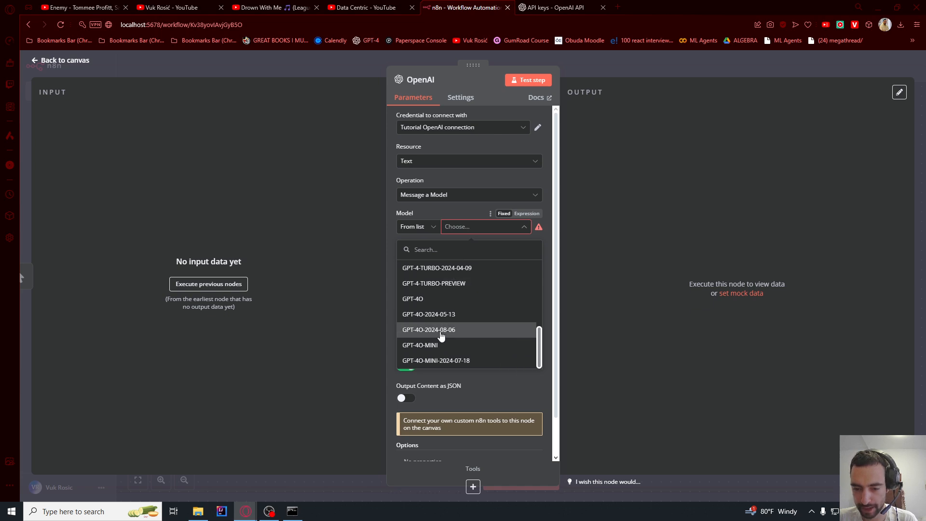
pyautogui.click(424, 350)
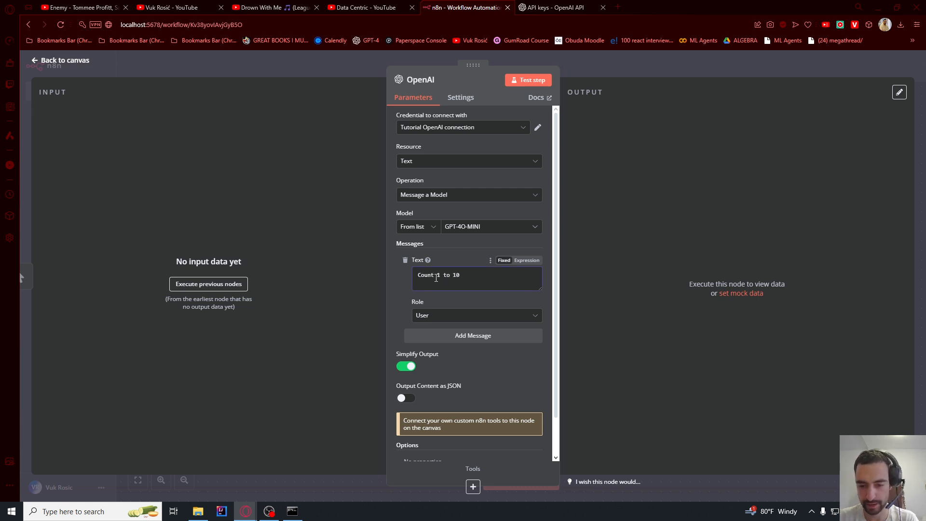
# Set the message's role to System, cut its text for reuse and replace it with "You are a counter."
pyautogui.click(441, 315)
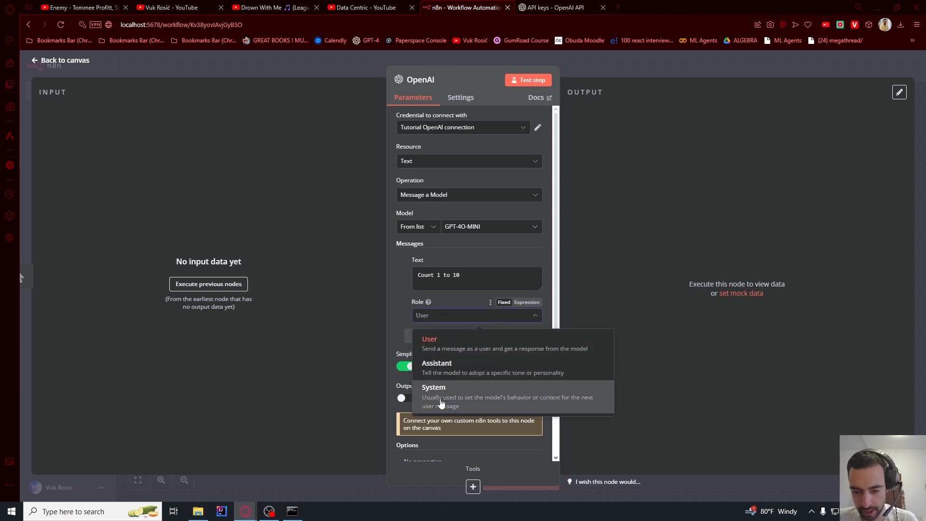
pyautogui.click(440, 402)
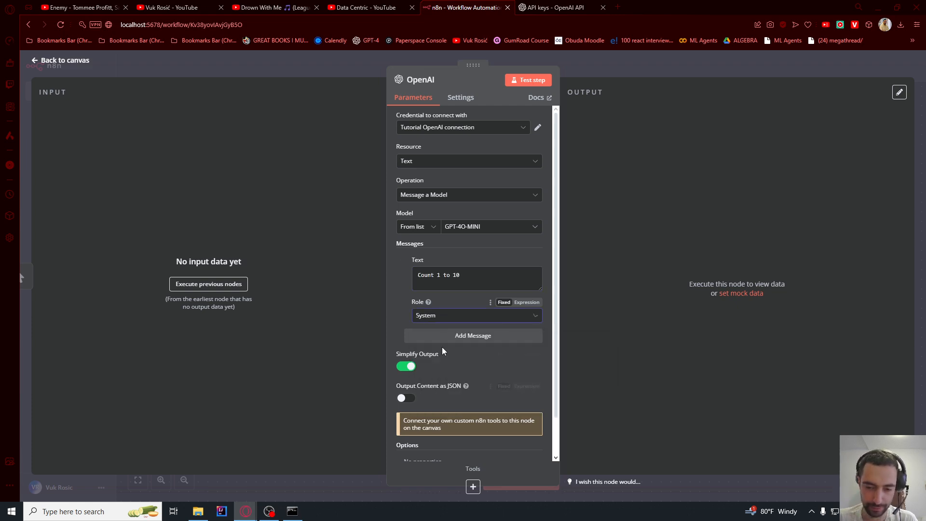
pyautogui.moveTo(475, 275); pyautogui.dragTo(400, 277)
pyautogui.hotkey('ctrl', 'c')
pyautogui.press('BackSpace')
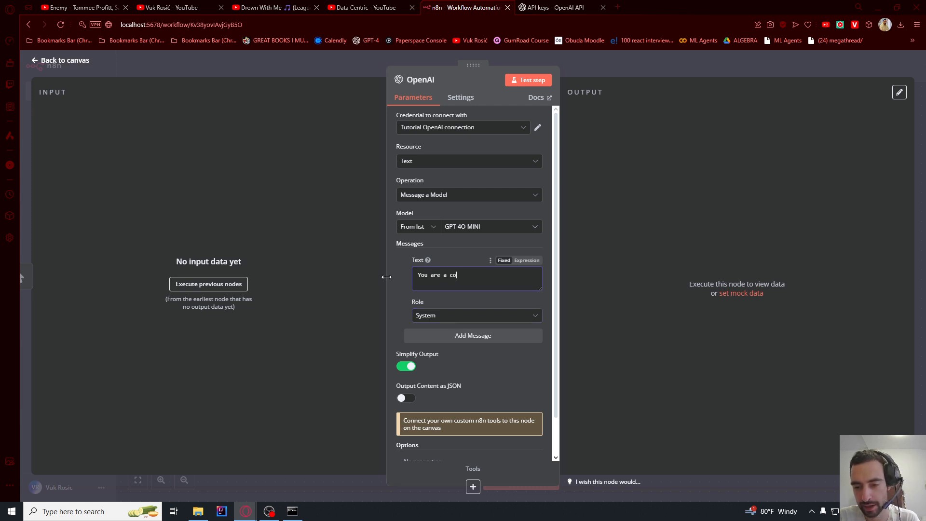
# Add a second message with the User role and the text "Count 1 to 10", keeping the first message's role as System
pyautogui.click(467, 336)
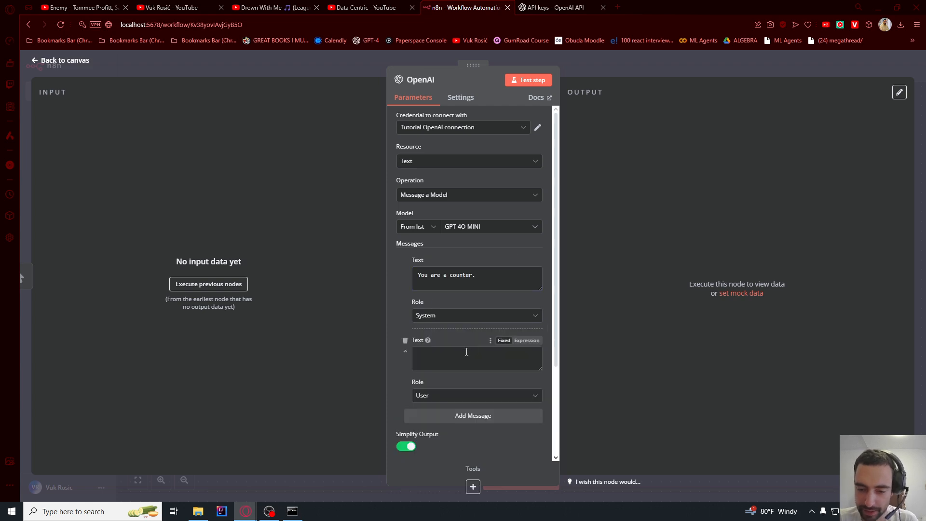
pyautogui.hotkey('ctrl', 'v')
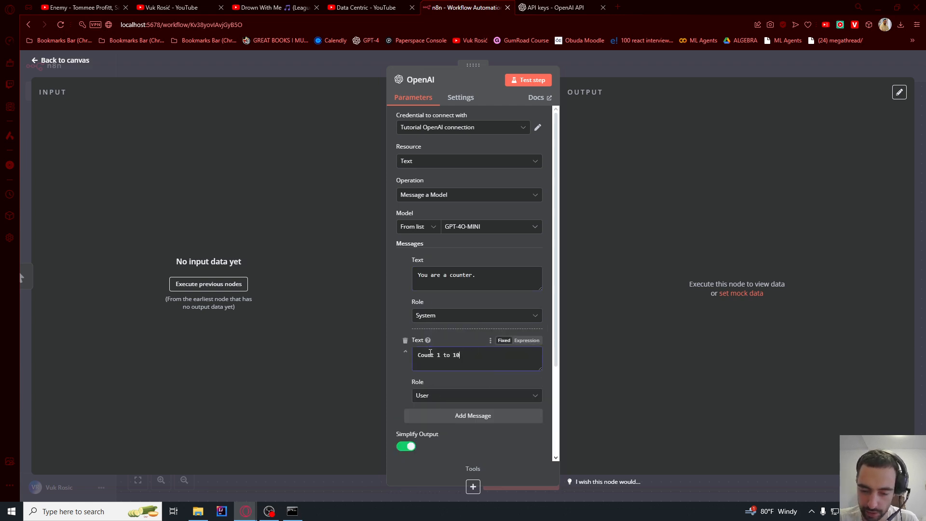
pyautogui.click(452, 315)
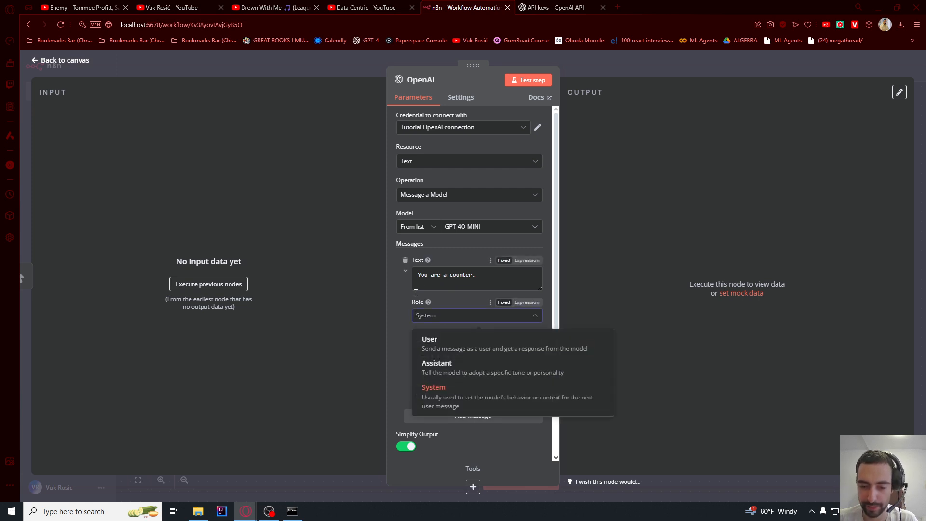
pyautogui.click(391, 345)
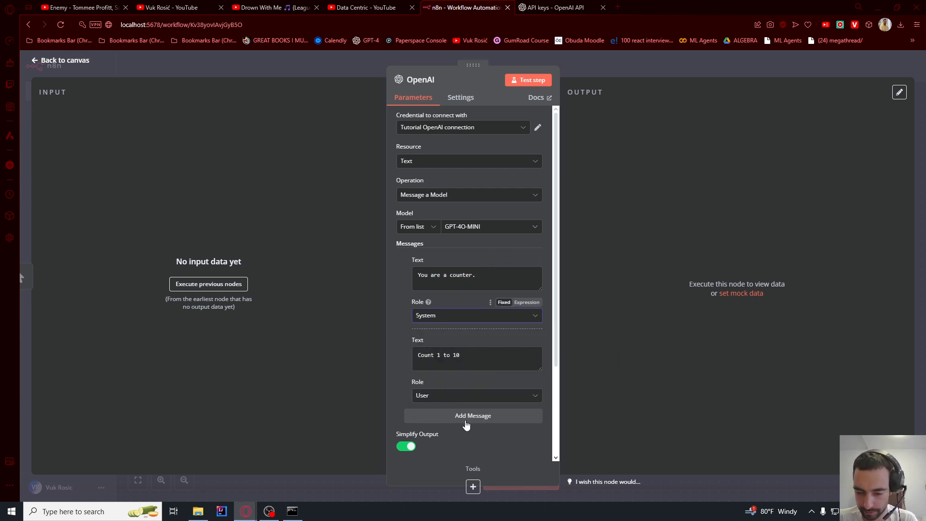
# Test the OpenAI step, then examine the output message's content and role and the node's remaining parameters
pyautogui.click(531, 82)
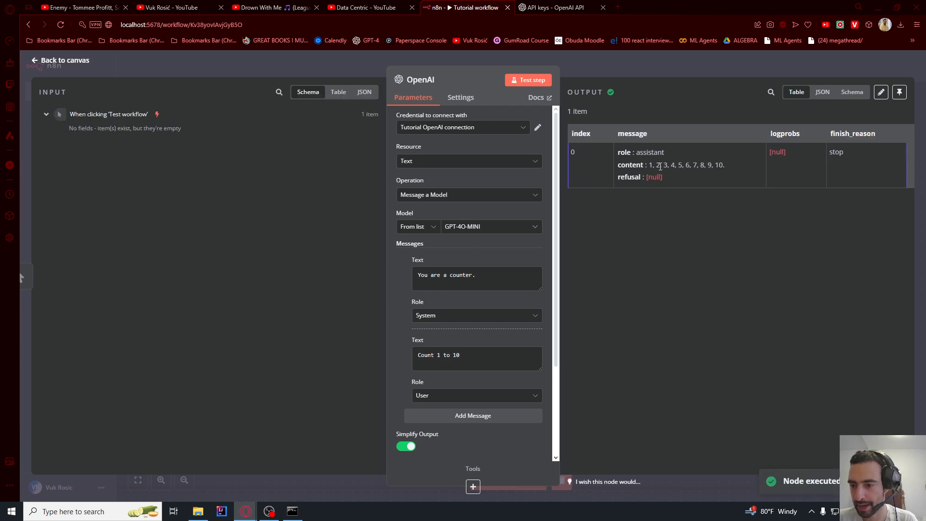
pyautogui.moveTo(651, 165); pyautogui.dragTo(722, 165)
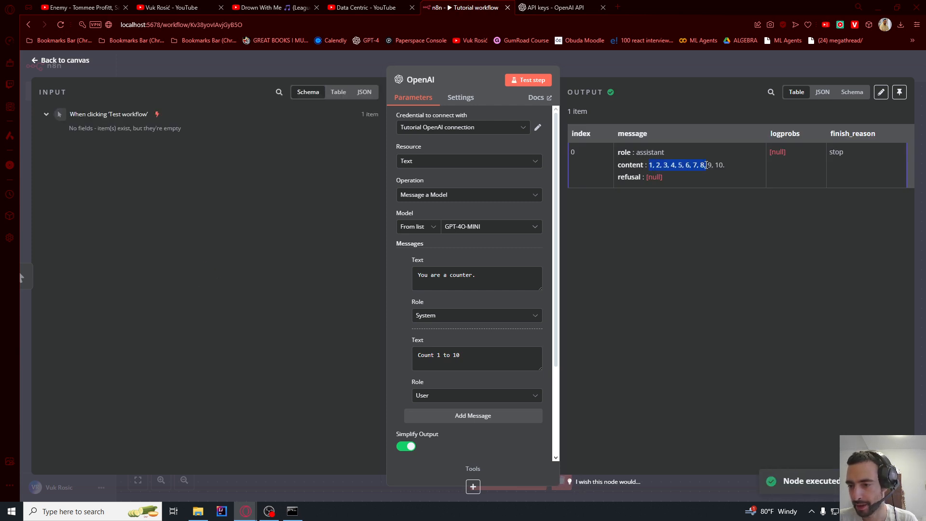
pyautogui.doubleClick(650, 153)
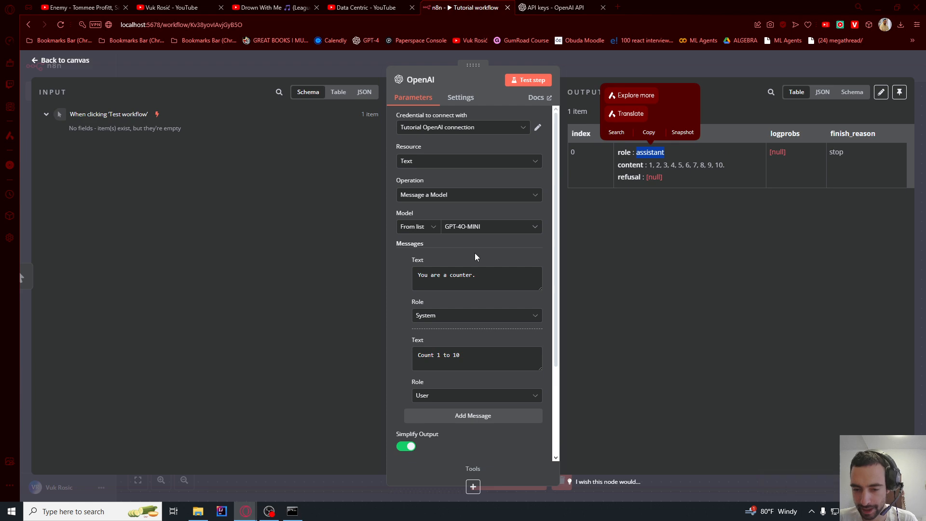
pyautogui.scroll(-3, 472, 308)
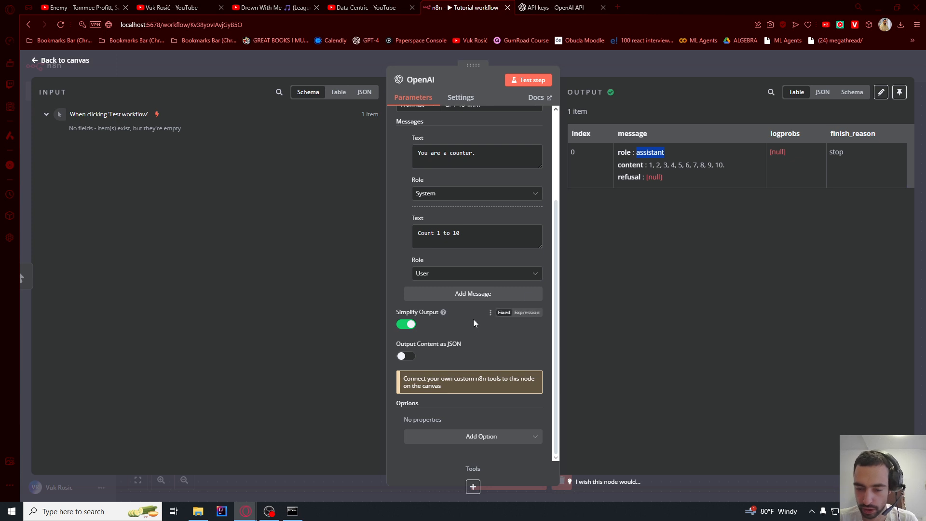
pyautogui.scroll(3, 476, 324)
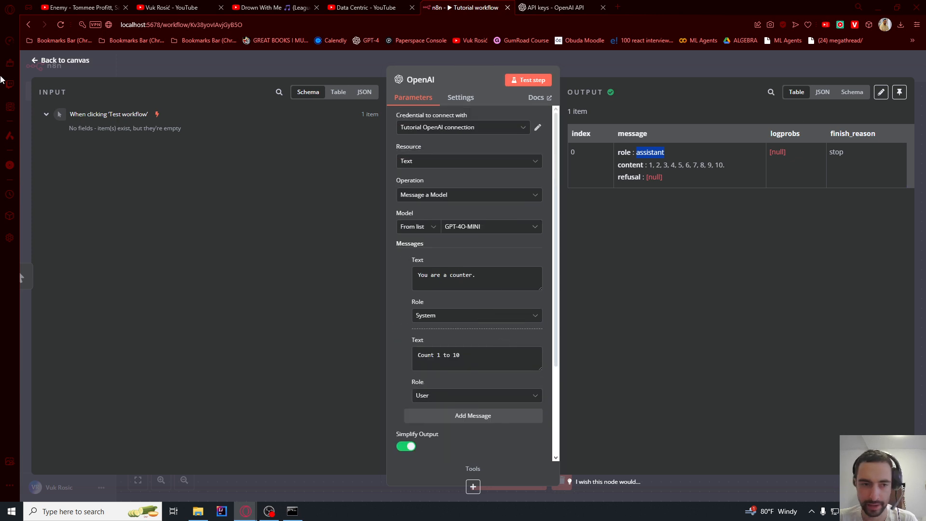
# Return to the canvas and run a test of the whole workflow twice
pyautogui.click(43, 61)
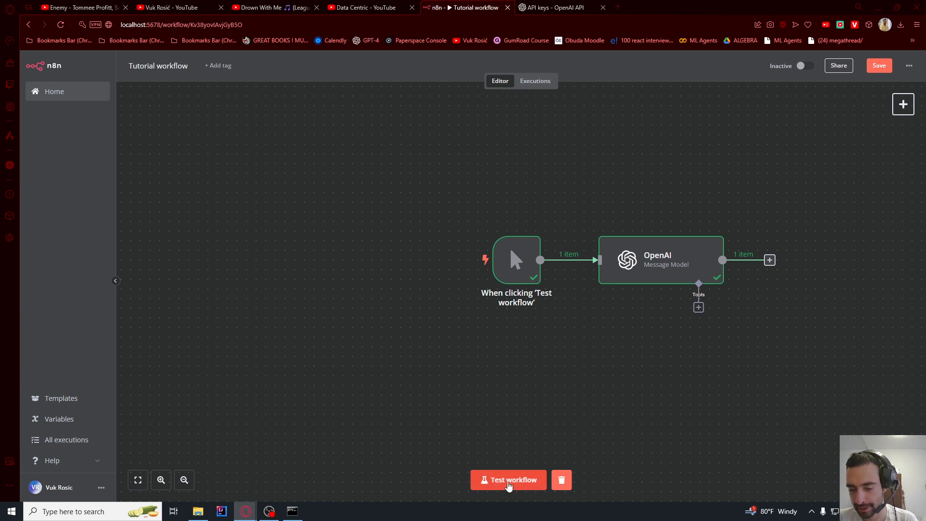
pyautogui.click(509, 485)
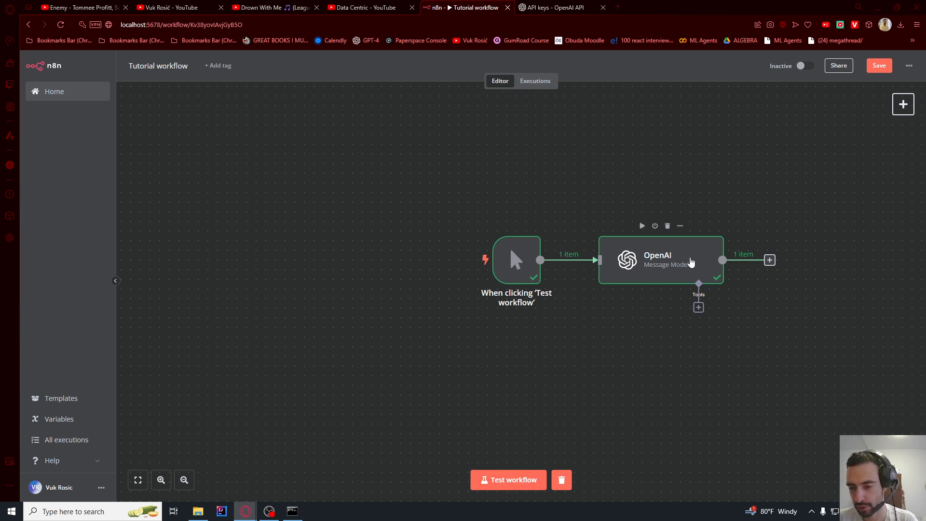
pyautogui.click(512, 479)
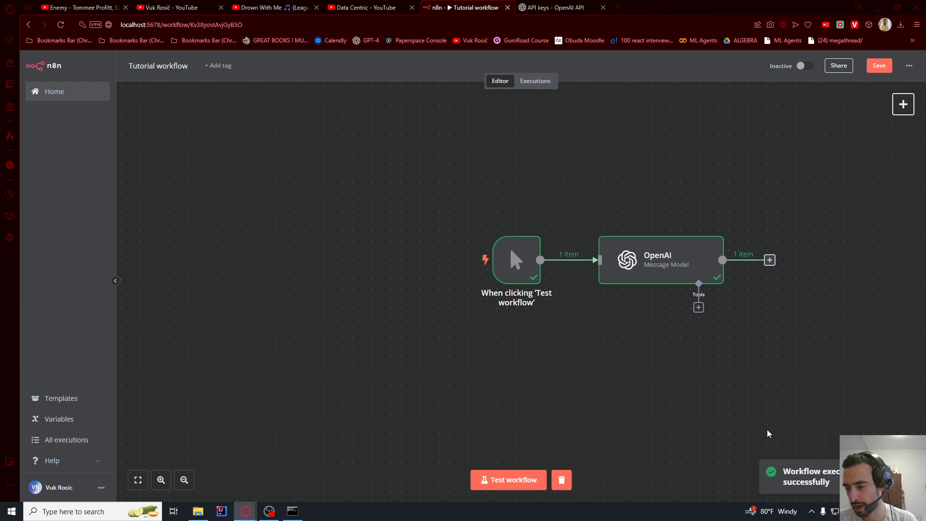
# Open the OpenAI node, examine the message content in its output, and return to the canvas
pyautogui.click(662, 268)
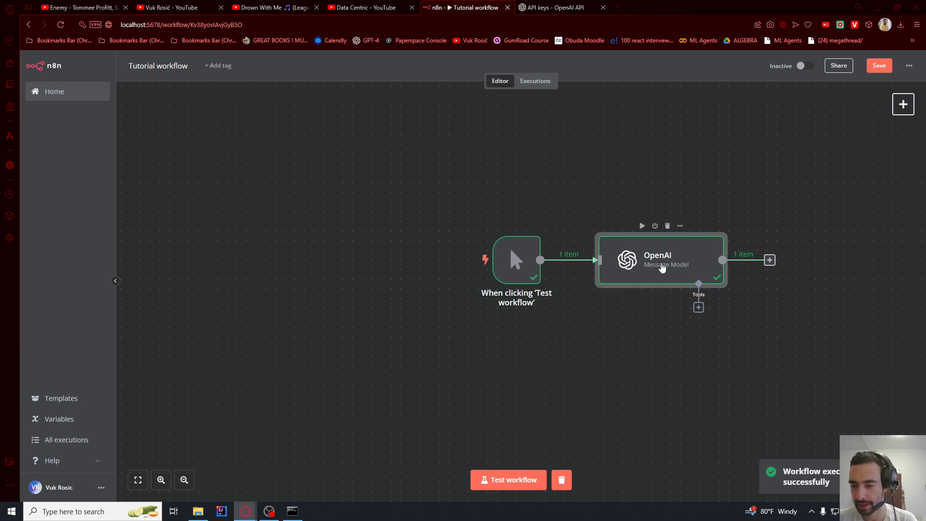
pyautogui.doubleClick(662, 268)
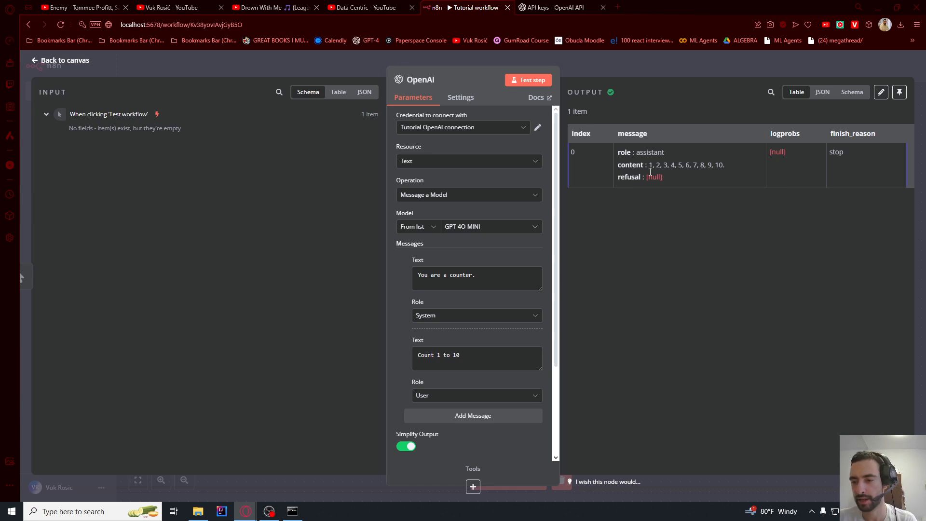
pyautogui.moveTo(652, 165); pyautogui.dragTo(730, 168)
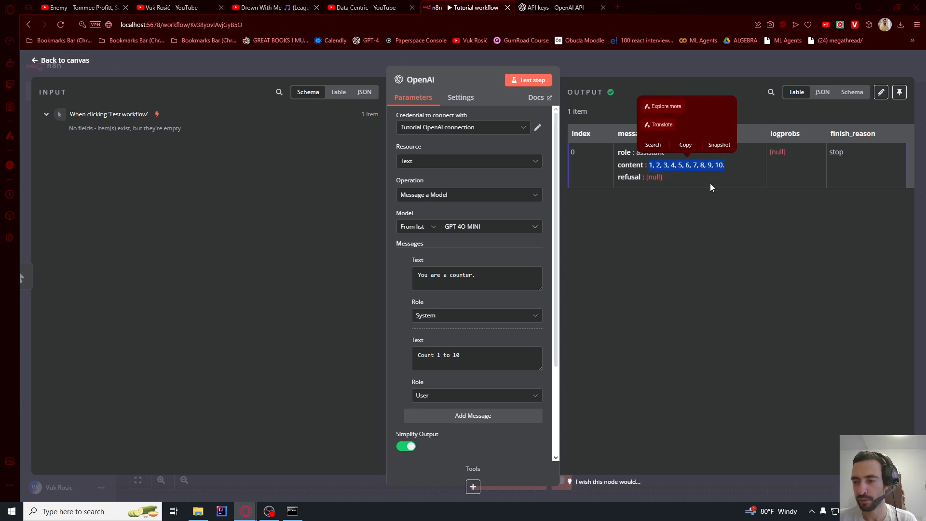
pyautogui.click(704, 222)
pyautogui.moveTo(649, 165); pyautogui.dragTo(724, 165)
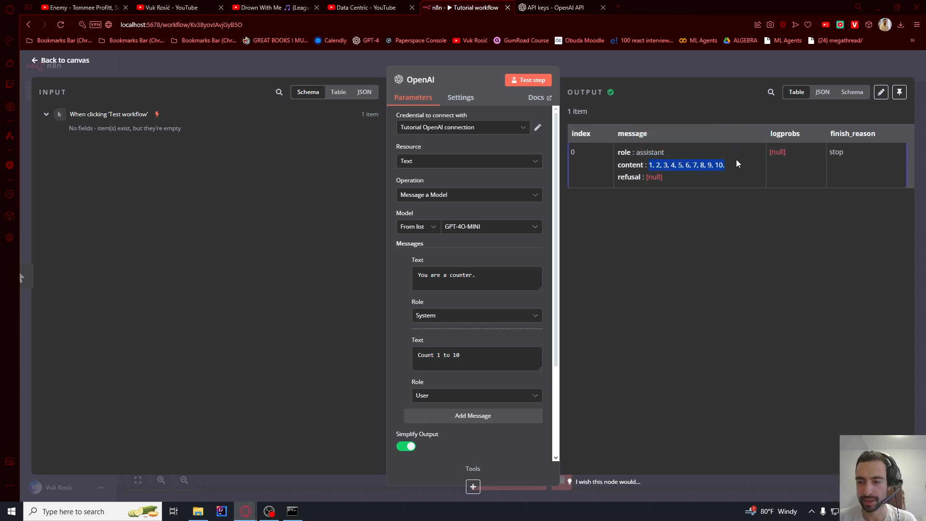
pyautogui.click(687, 215)
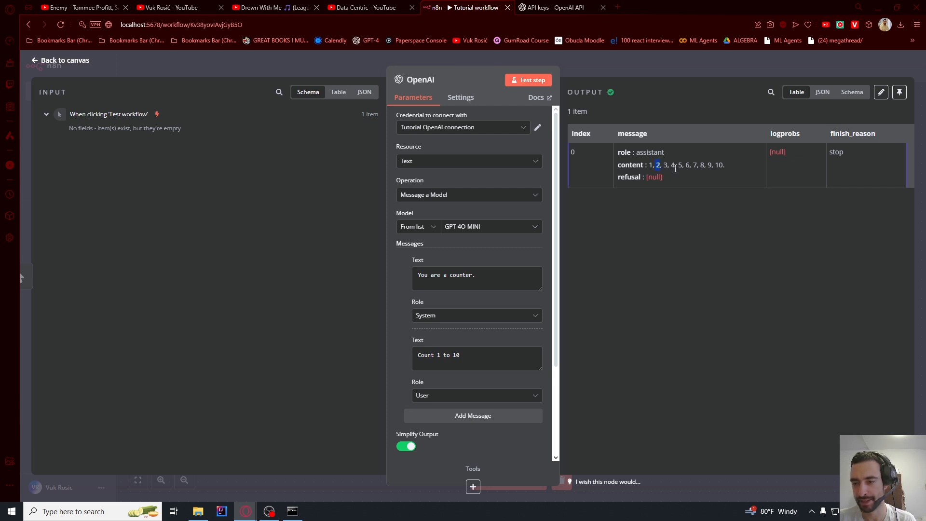
pyautogui.click(34, 62)
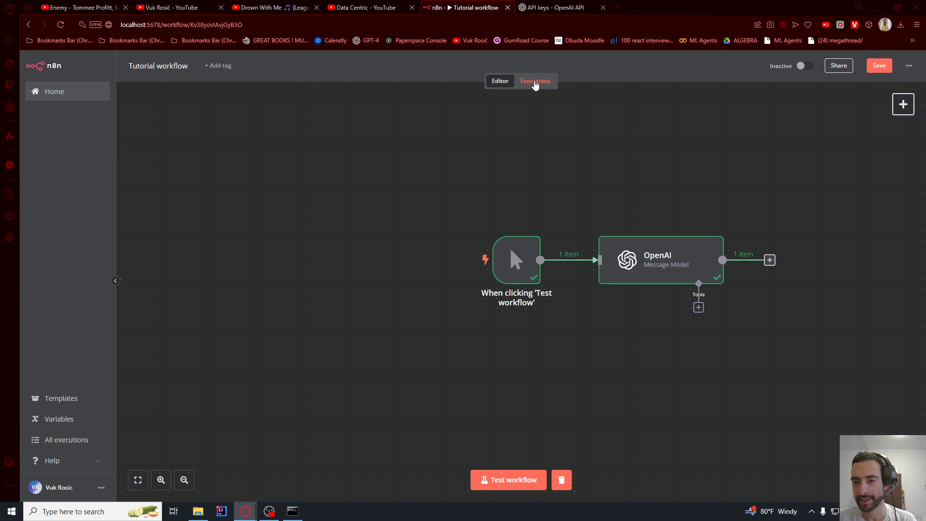
# Review the workflow's two past executions and the OpenAI node's output in them, then return to the editor
pyautogui.click(536, 82)
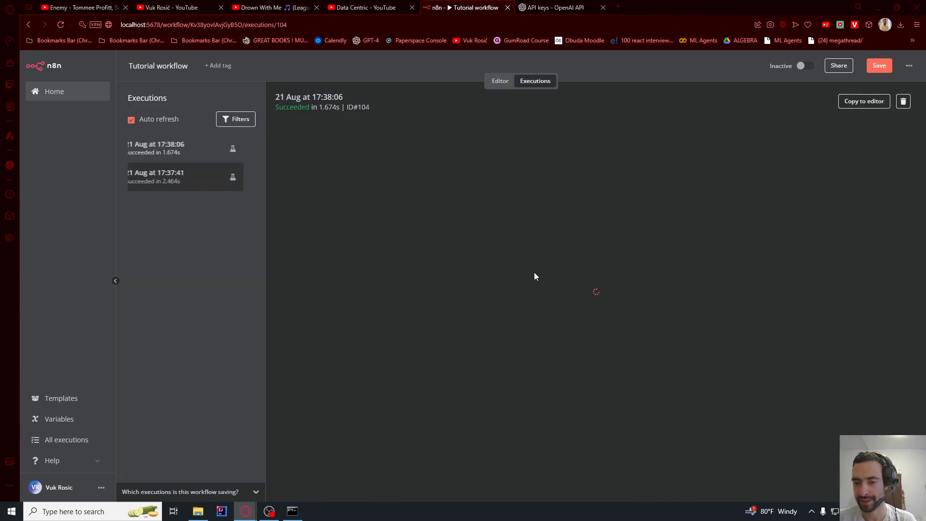
pyautogui.click(184, 177)
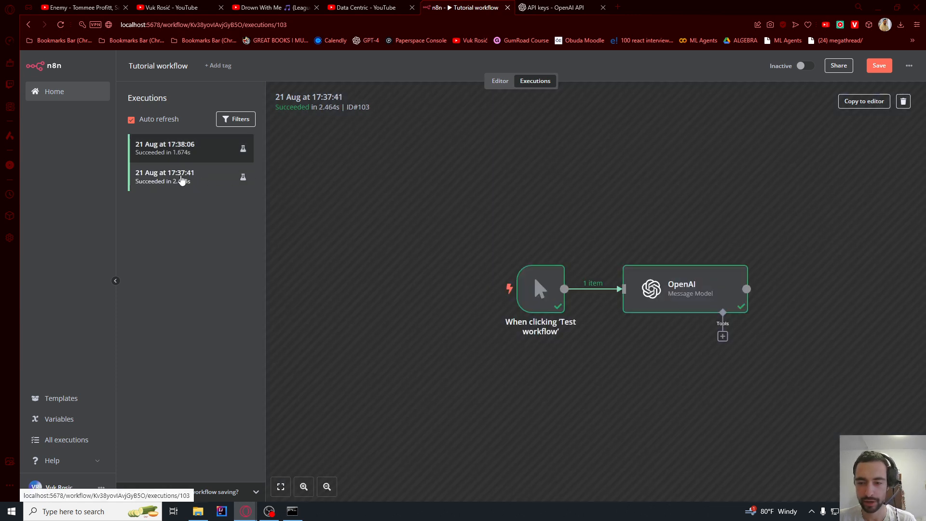
pyautogui.click(178, 152)
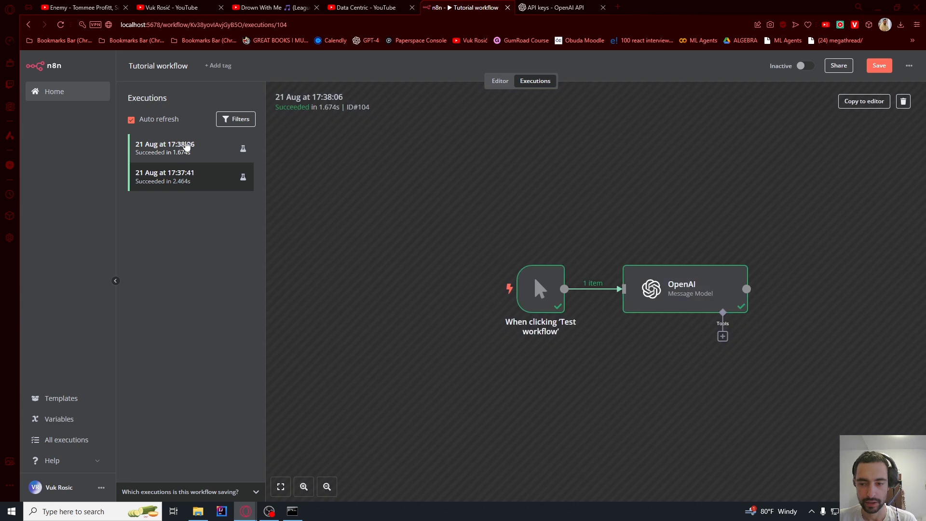
pyautogui.click(165, 171)
pyautogui.click(176, 150)
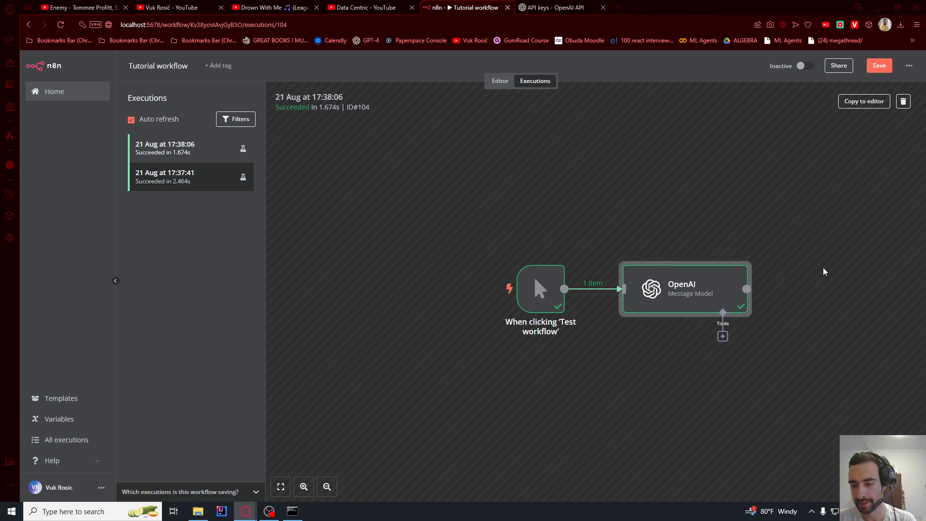
pyautogui.doubleClick(708, 298)
pyautogui.moveTo(666, 165); pyautogui.dragTo(730, 167)
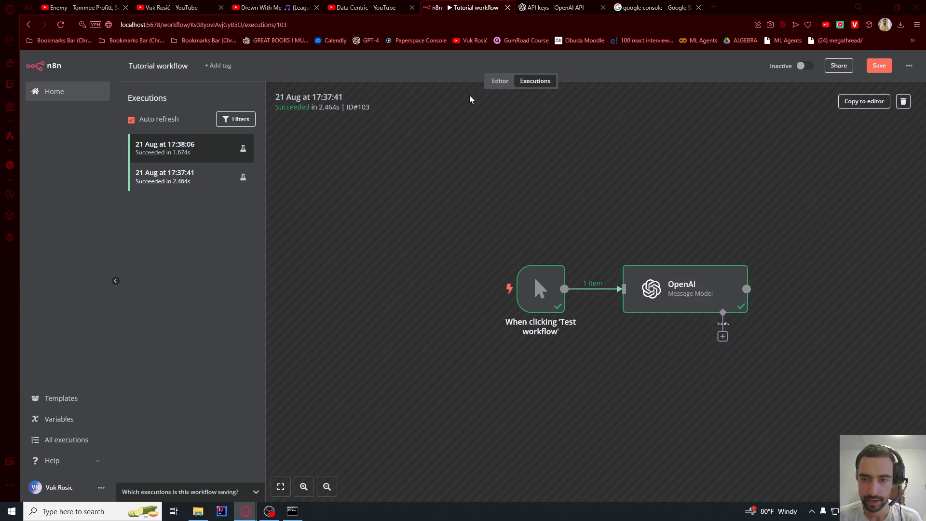
pyautogui.click(502, 87)
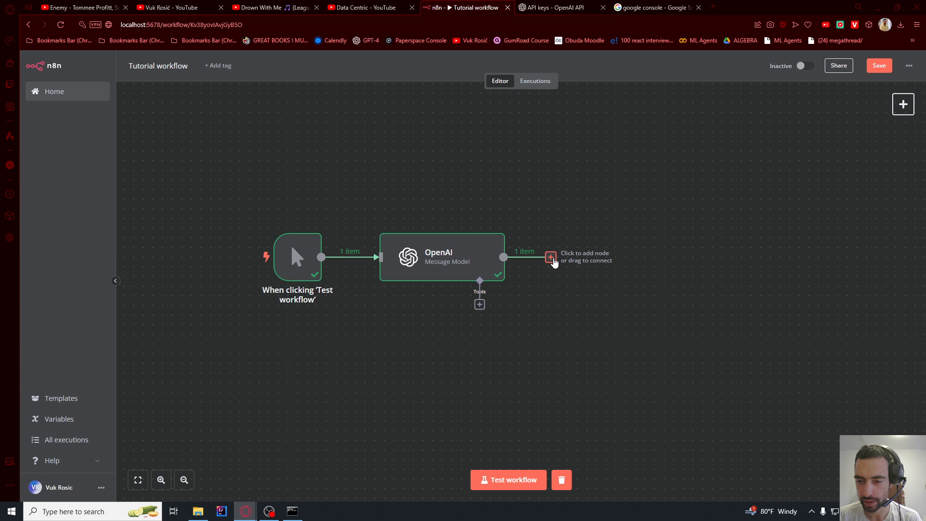
# Add an If flow node after the OpenAI node and return to the canvas
pyautogui.click(551, 258)
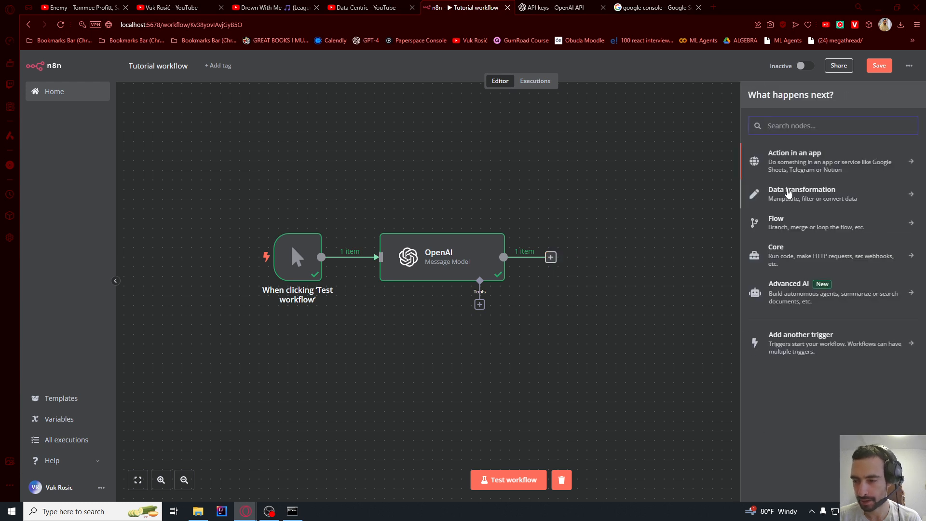
pyautogui.click(777, 227)
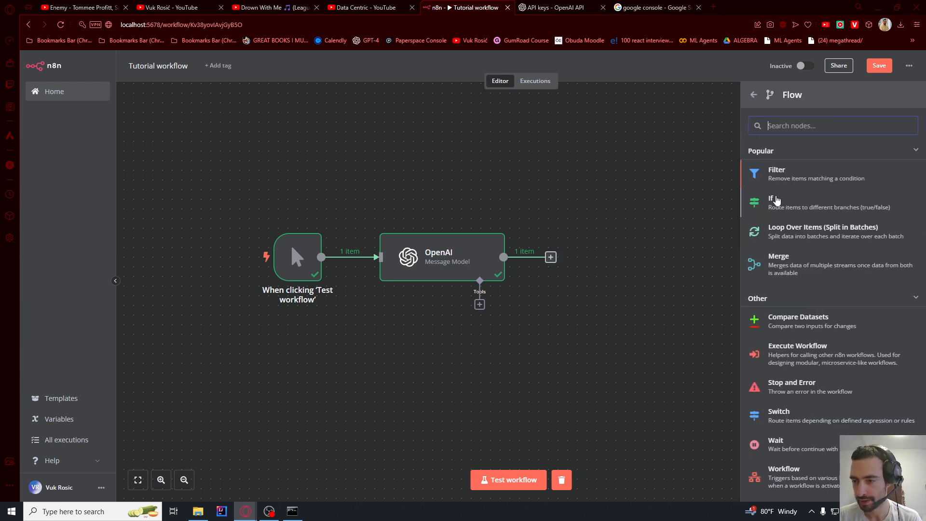
pyautogui.click(776, 203)
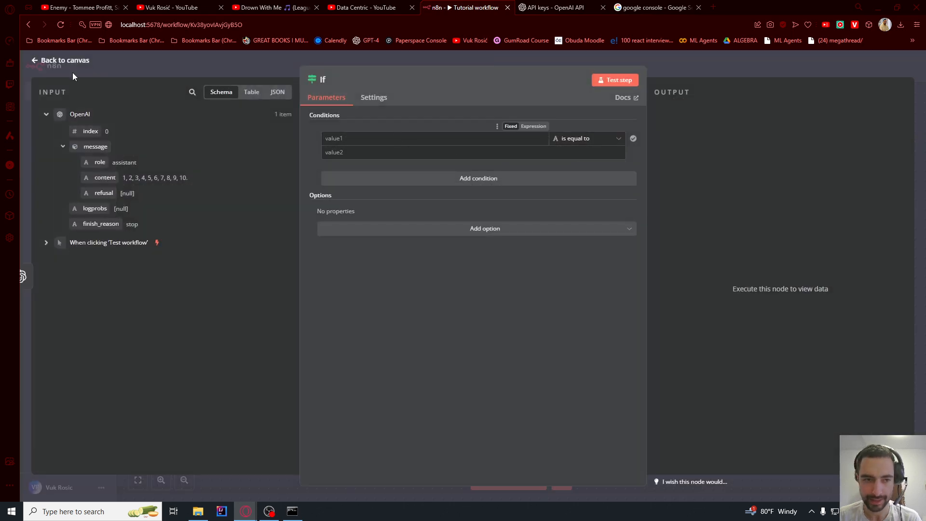
pyautogui.click(59, 65)
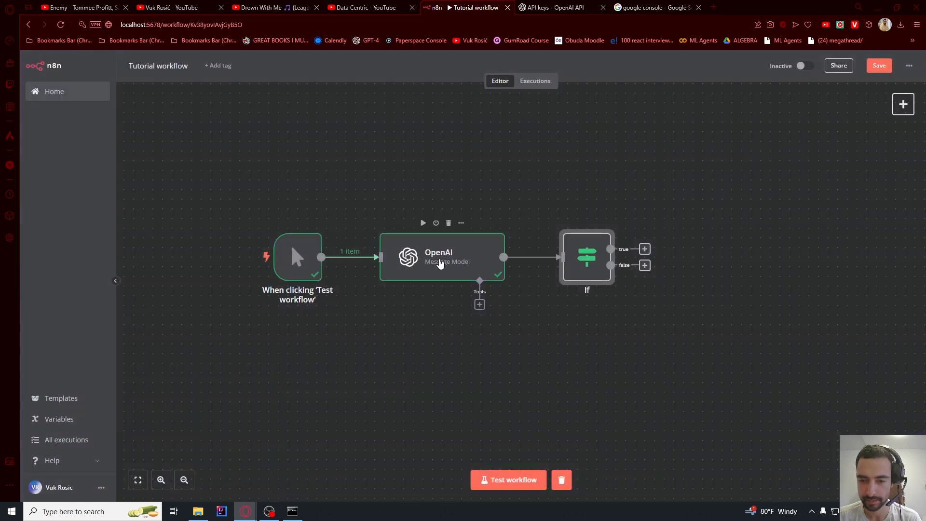
# Make OpenAI's System message "Decide if you want an ice cream with 50-50 chance. Say YES or NO only." and User message "Do you want an ice cream?"
pyautogui.doubleClick(442, 261)
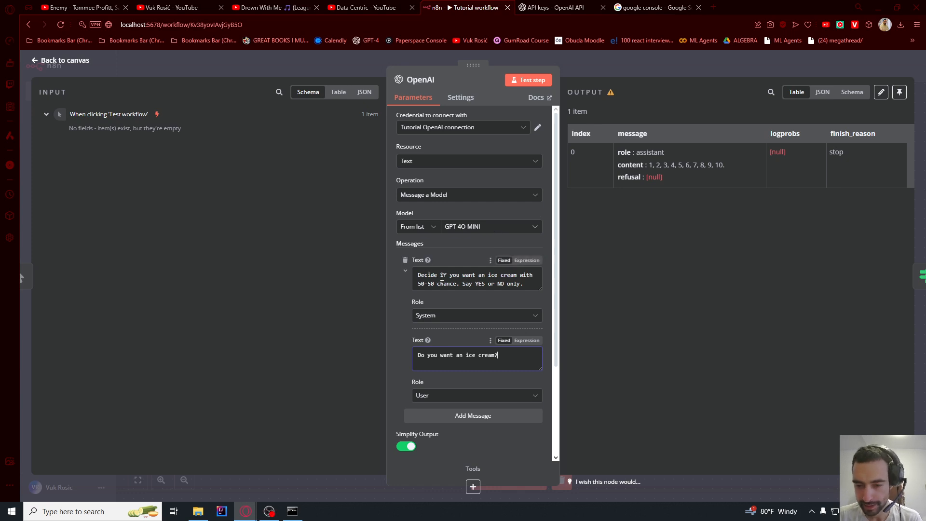
pyautogui.moveTo(441, 277); pyautogui.dragTo(501, 278)
pyautogui.click(528, 278)
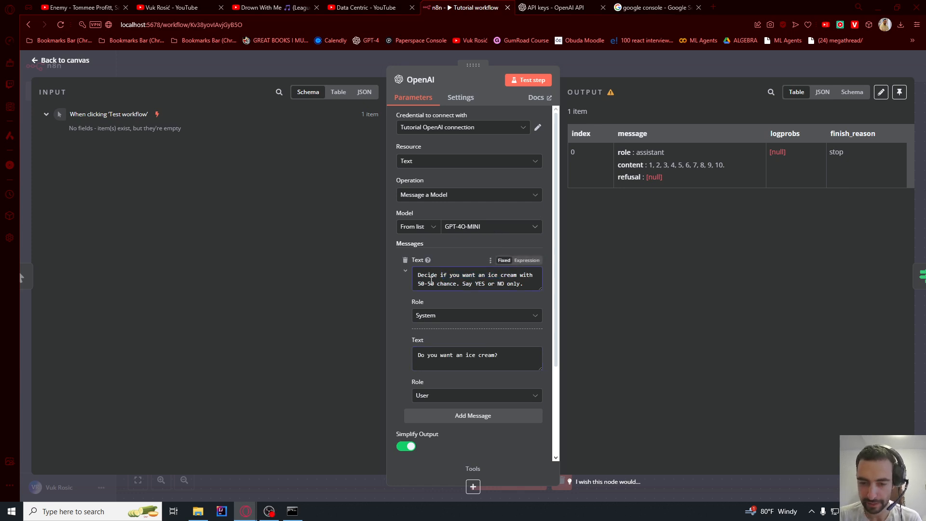
pyautogui.click(476, 287)
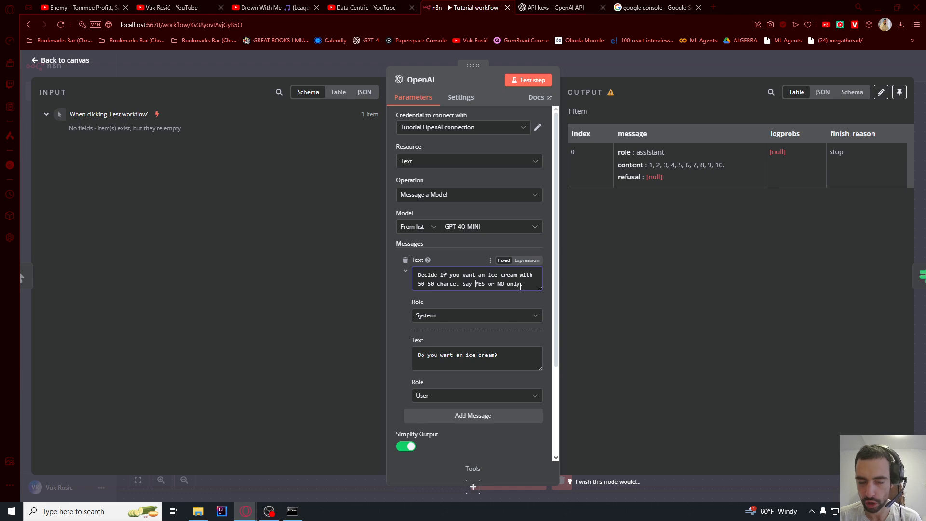
pyautogui.moveTo(428, 356); pyautogui.dragTo(484, 359)
pyautogui.click(499, 358)
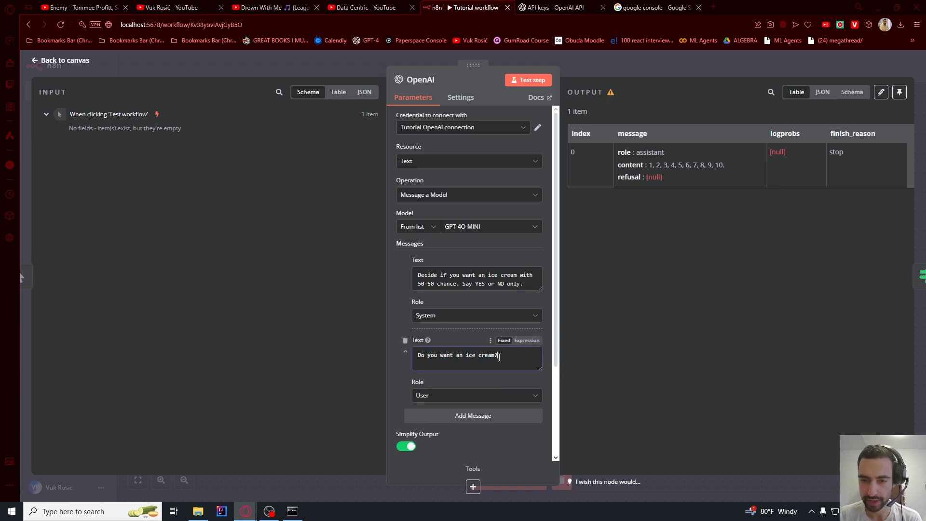
pyautogui.click(41, 65)
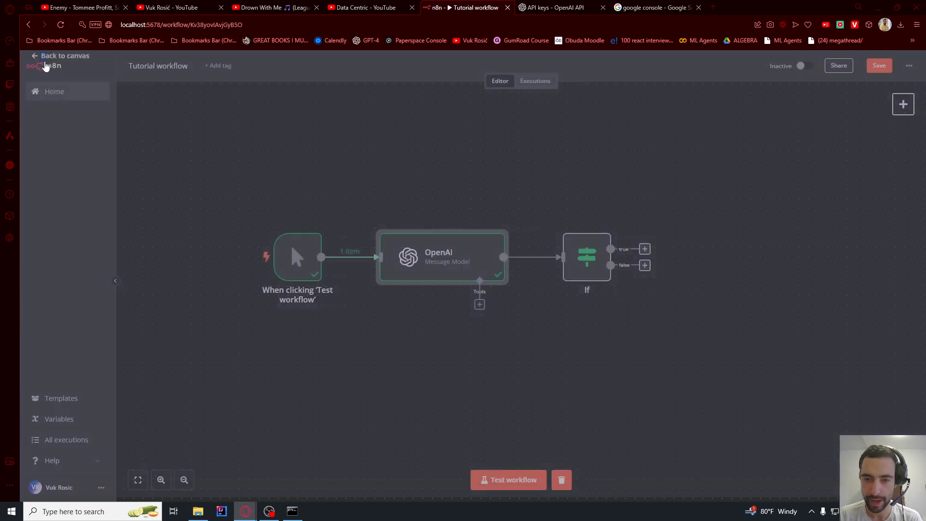
# Set the If node's condition to check that the expression {{ $json.message.content }} is equal to the string YES
pyautogui.doubleClick(587, 264)
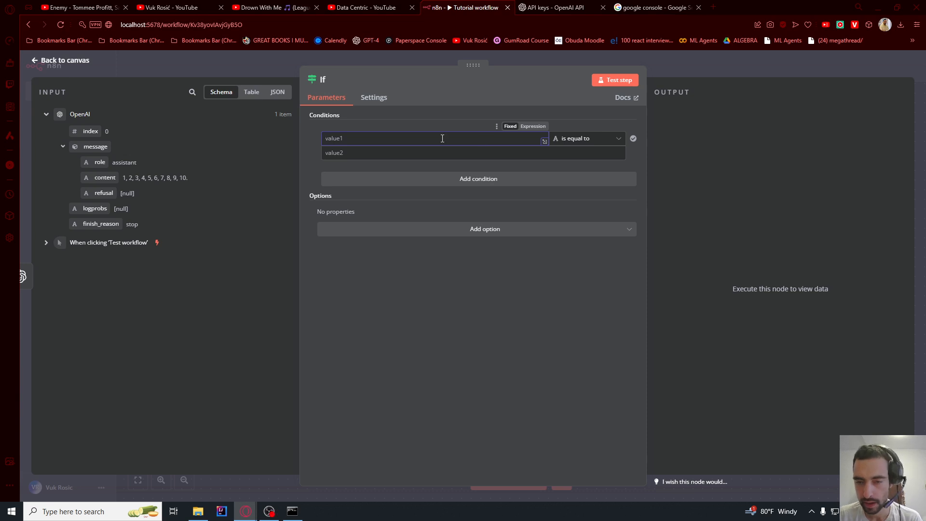
pyautogui.click(532, 126)
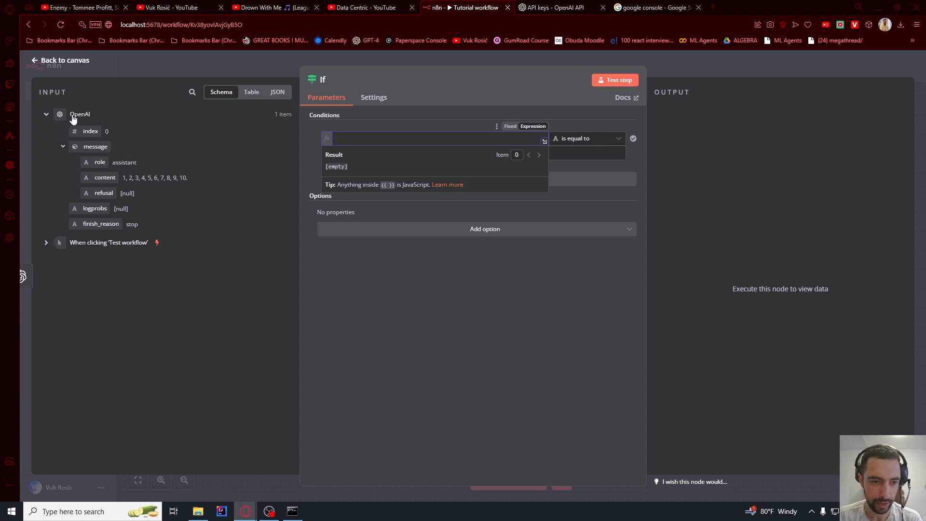
pyautogui.moveTo(102, 174); pyautogui.dragTo(354, 139)
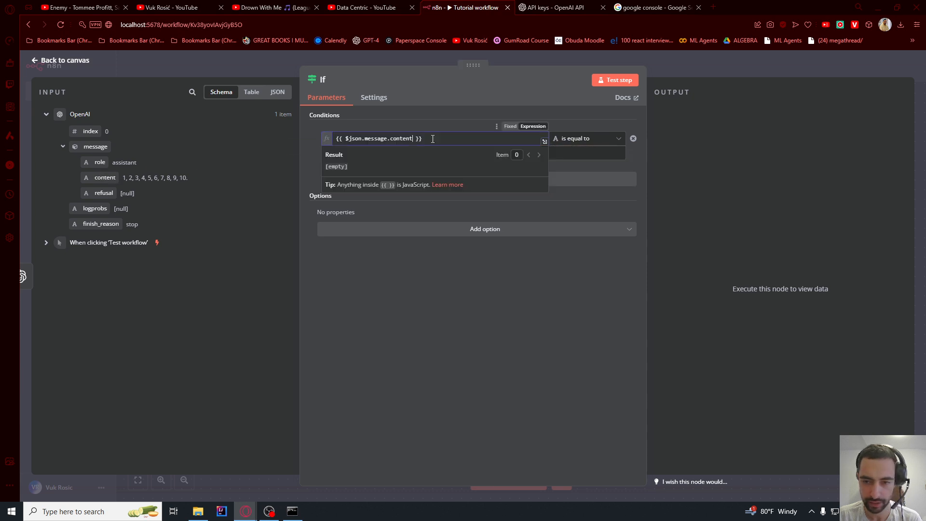
pyautogui.click(575, 138)
pyautogui.moveTo(577, 165)
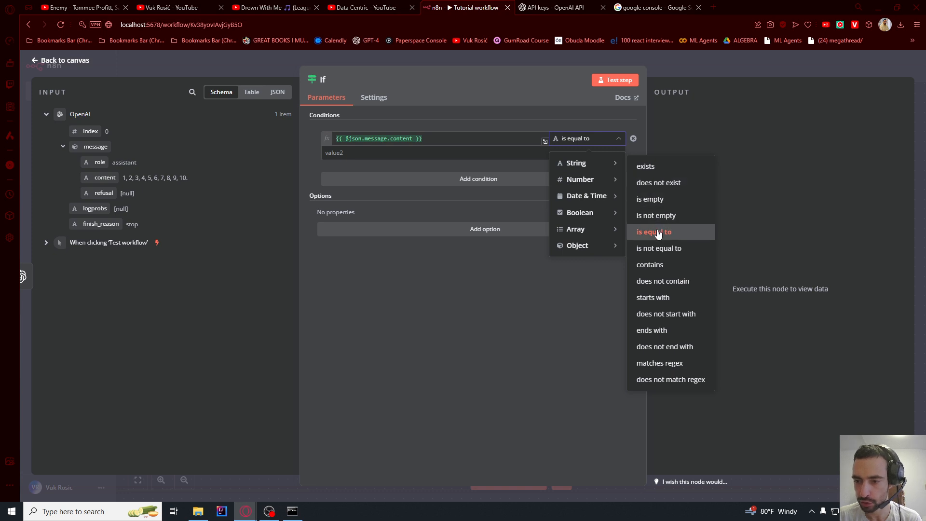
pyautogui.click(370, 152)
pyautogui.write('YES')
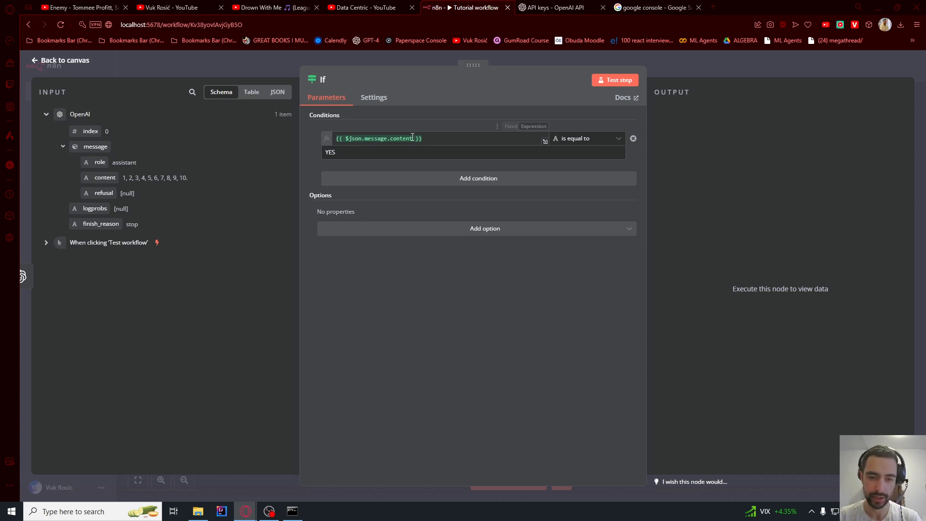
pyautogui.click(319, 273)
pyautogui.click(34, 62)
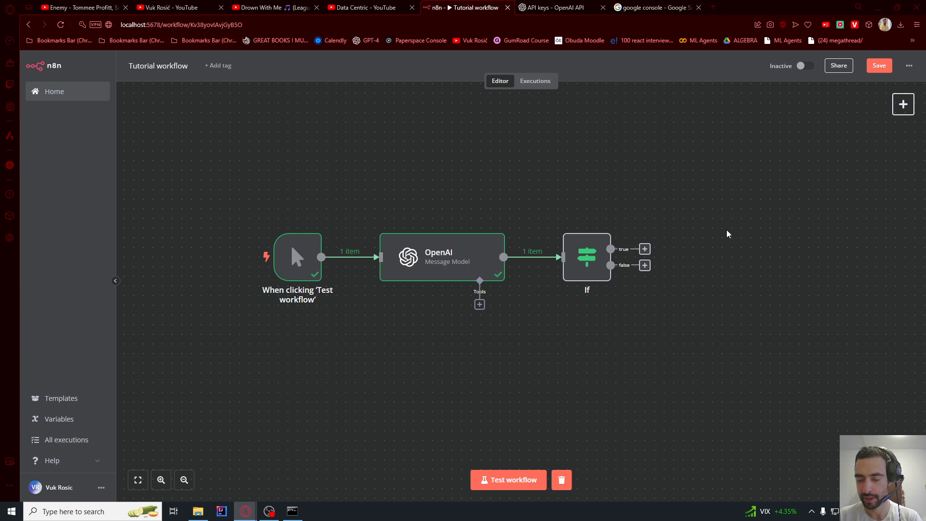
# Delete the If node that follows the OpenAI node
pyautogui.click(646, 251)
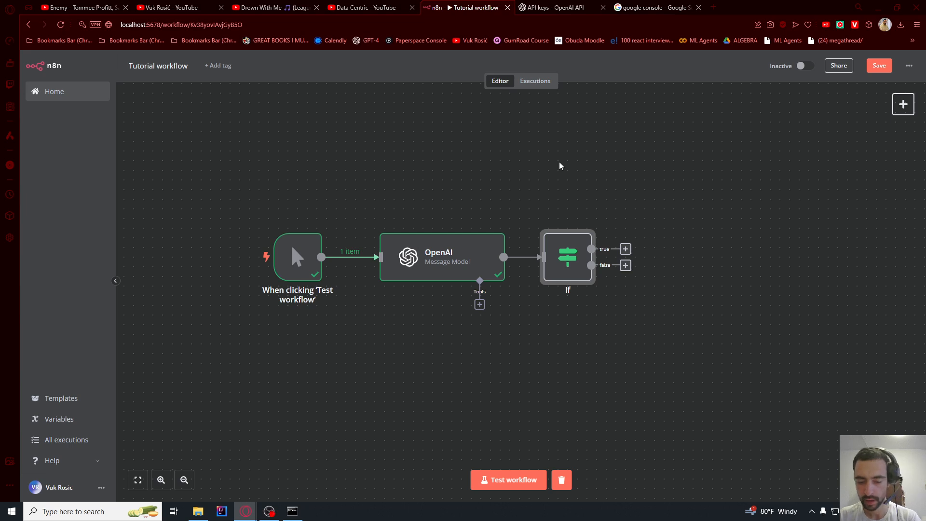
pyautogui.moveTo(563, 253)
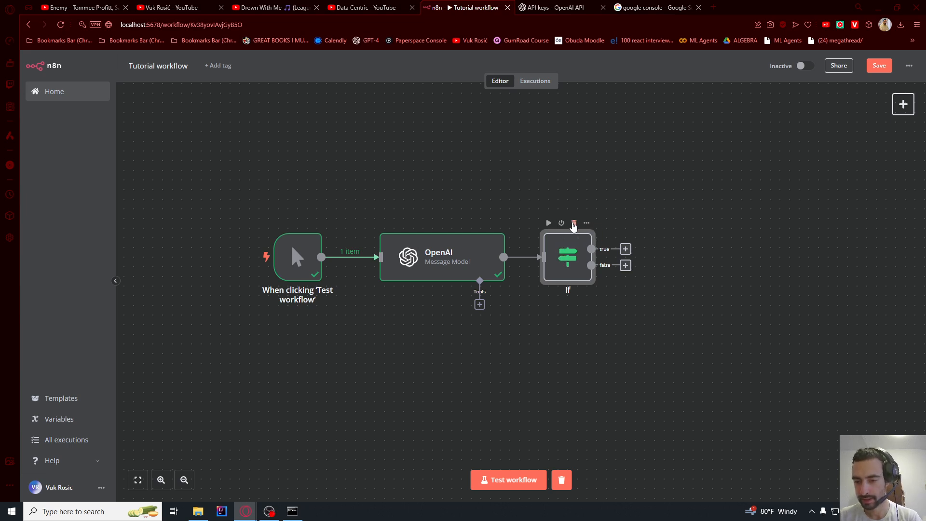
pyautogui.click(574, 224)
# Add an AI Agent node of the Tools Agent type after the OpenAI node and return to the canvas
pyautogui.click(551, 257)
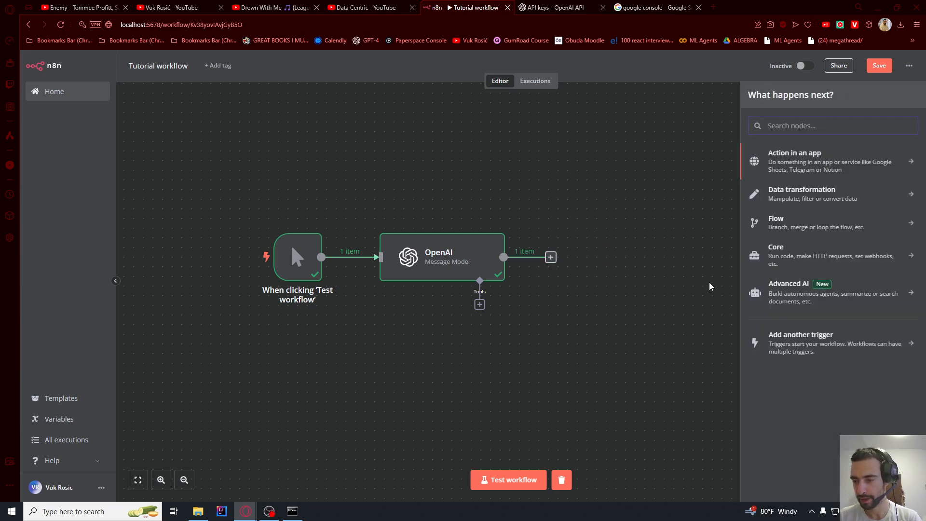
pyautogui.click(792, 296)
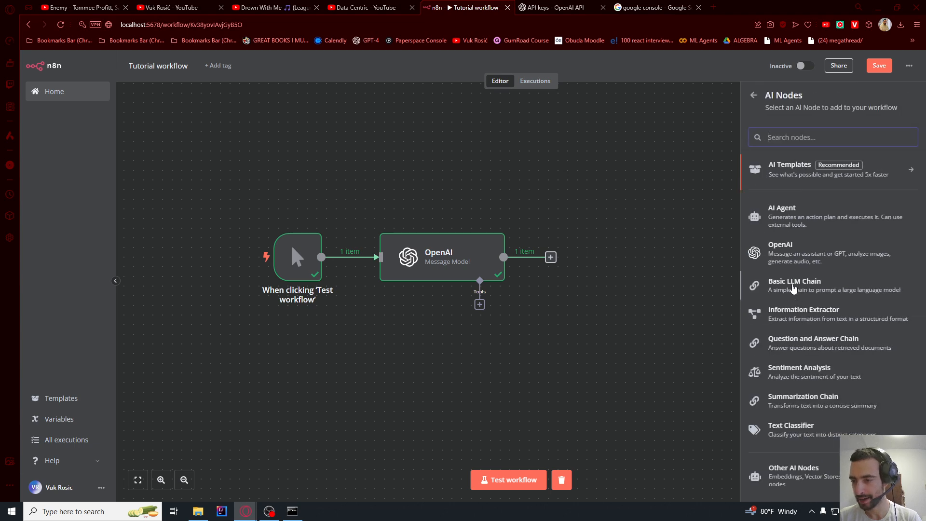
pyautogui.click(791, 219)
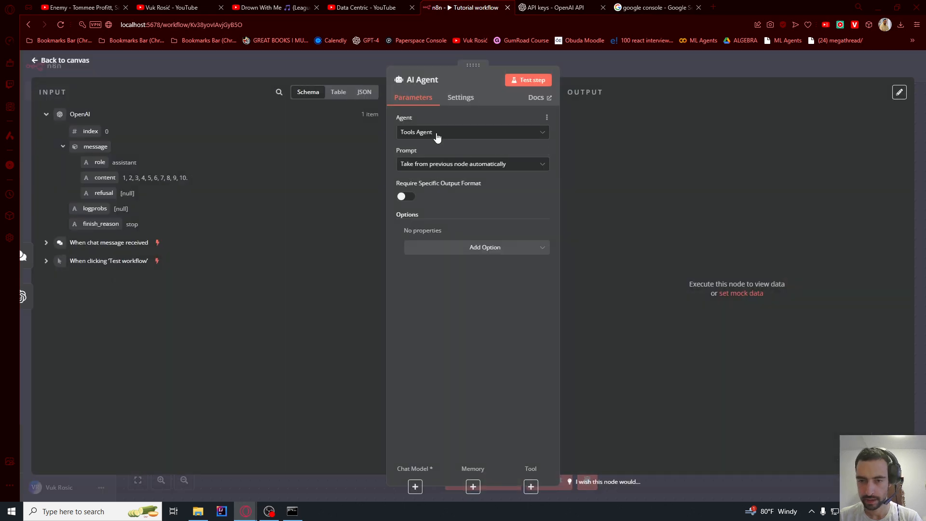
pyautogui.click(438, 133)
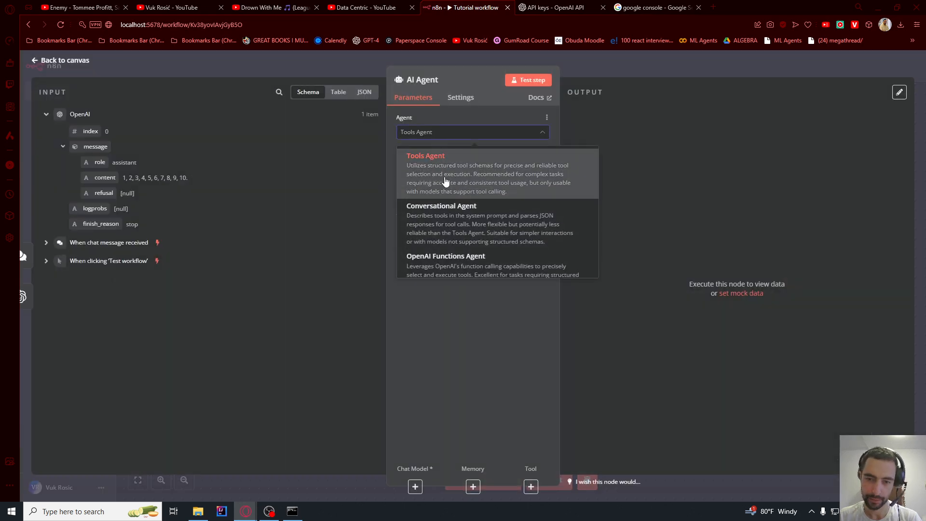
pyautogui.click(446, 142)
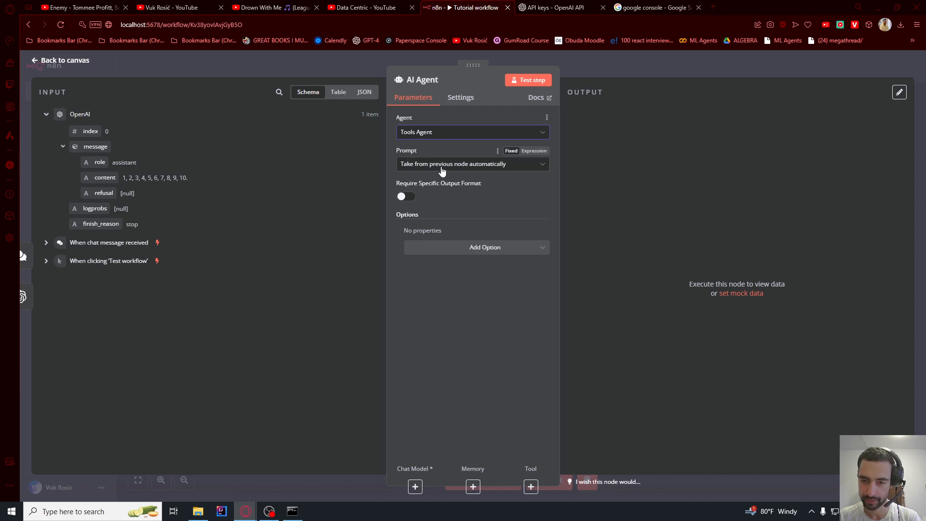
pyautogui.click(35, 63)
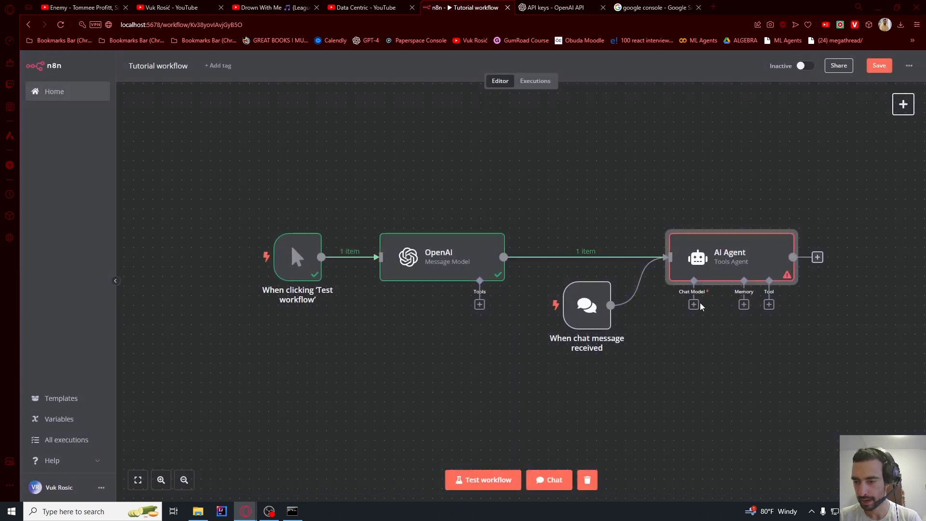
# Attach an OpenAI Chat Model to the AI Agent using the Tutorial OpenAI connection credential and return to the canvas
pyautogui.click(694, 305)
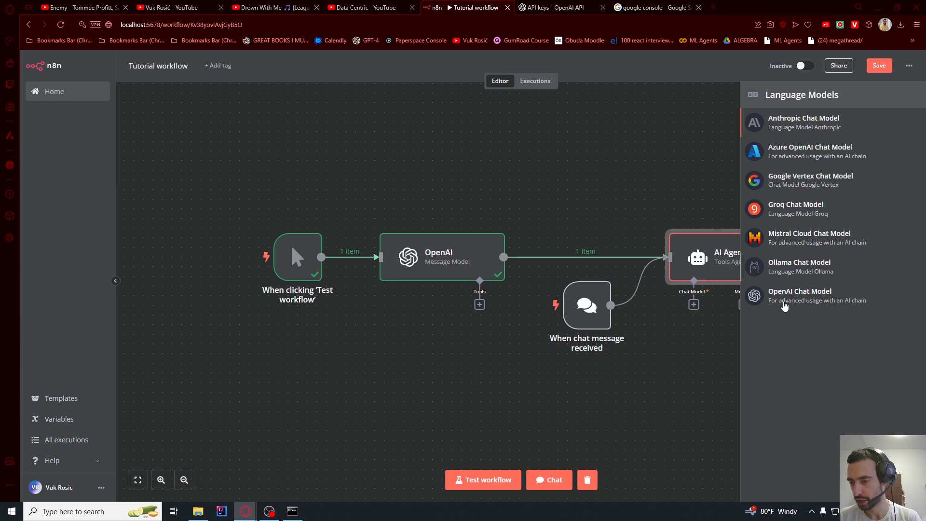
pyautogui.click(799, 294)
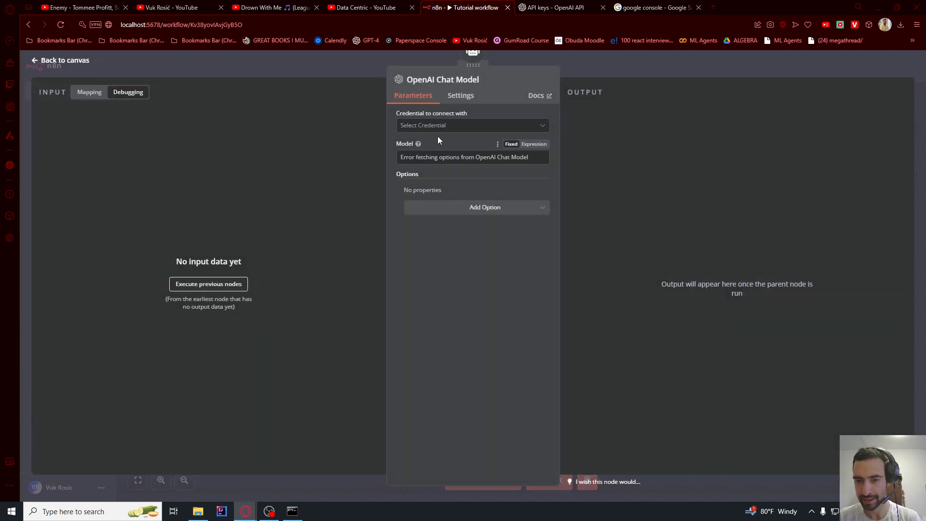
pyautogui.click(436, 126)
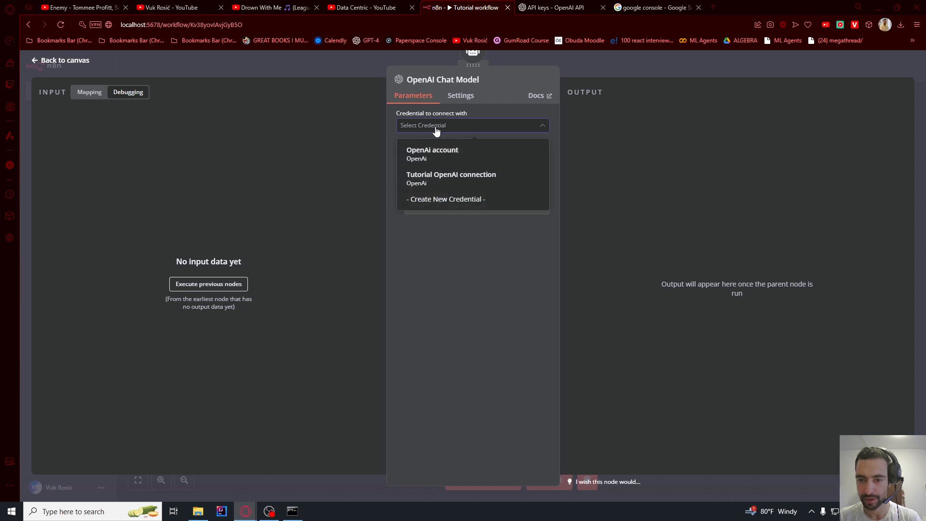
pyautogui.click(432, 178)
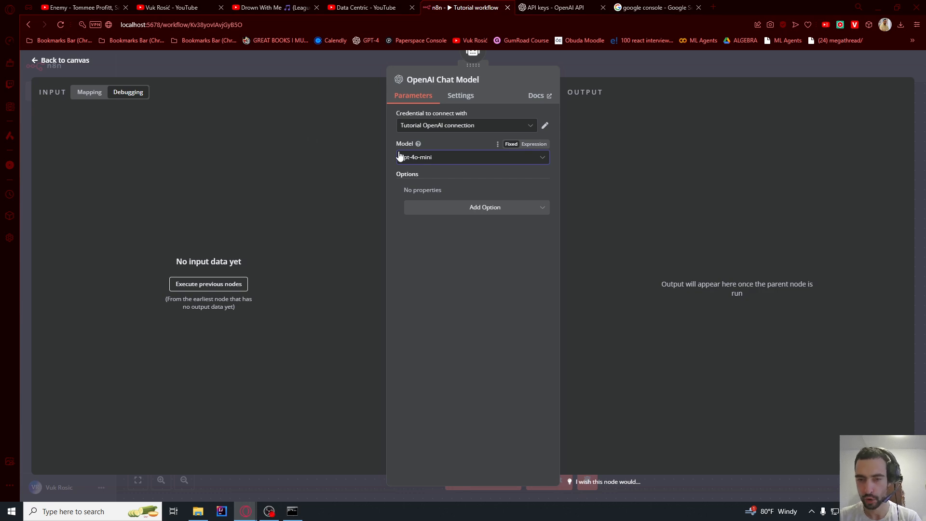
pyautogui.click(39, 63)
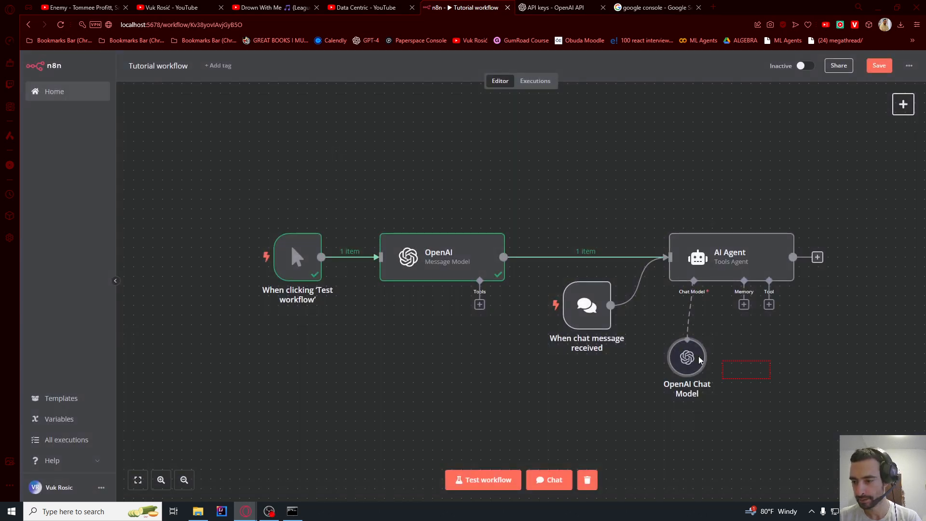
# Attach a Window Buffer Memory to the AI Agent, keeping its session ID taken automatically from the previous node
pyautogui.click(744, 304)
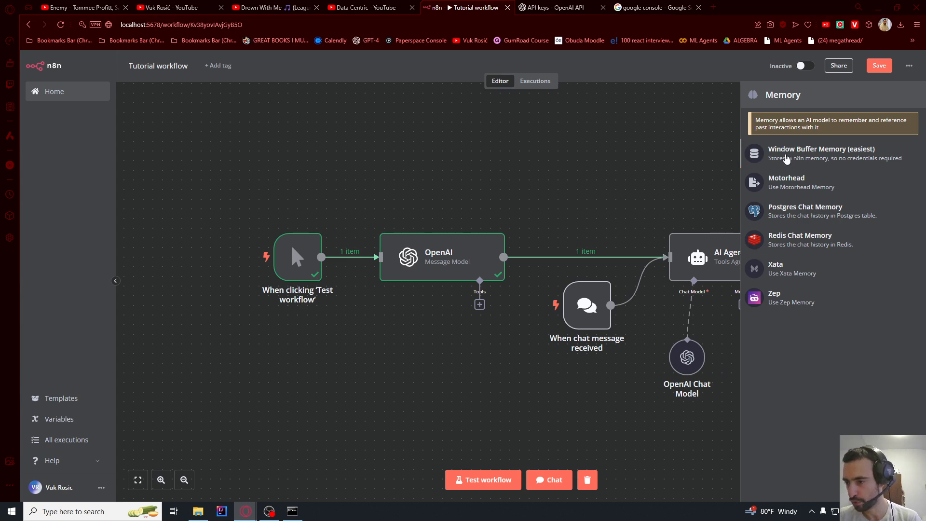
pyautogui.click(784, 157)
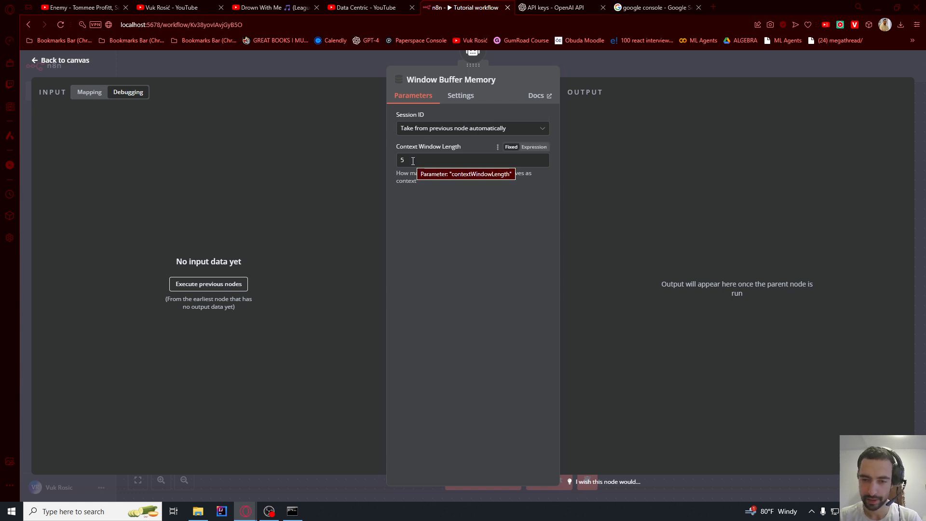
pyautogui.click(471, 129)
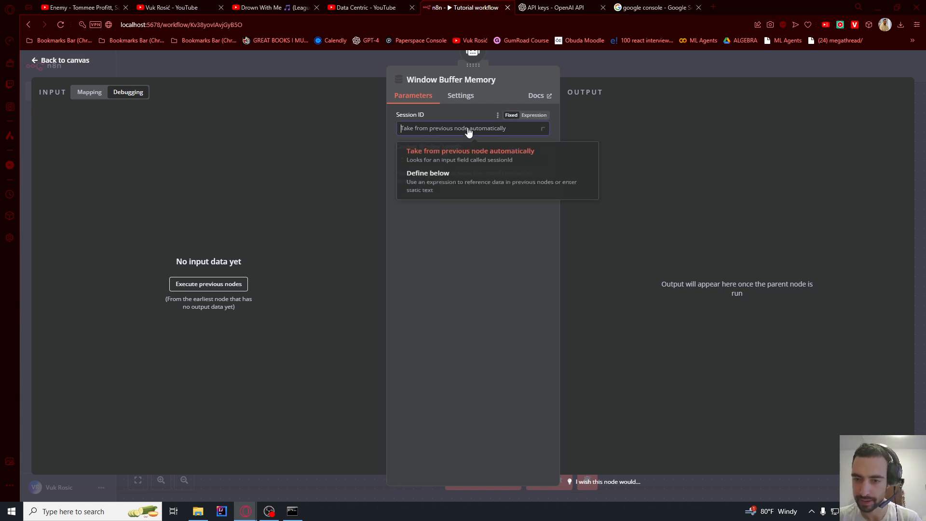
pyautogui.click(471, 128)
pyautogui.click(60, 60)
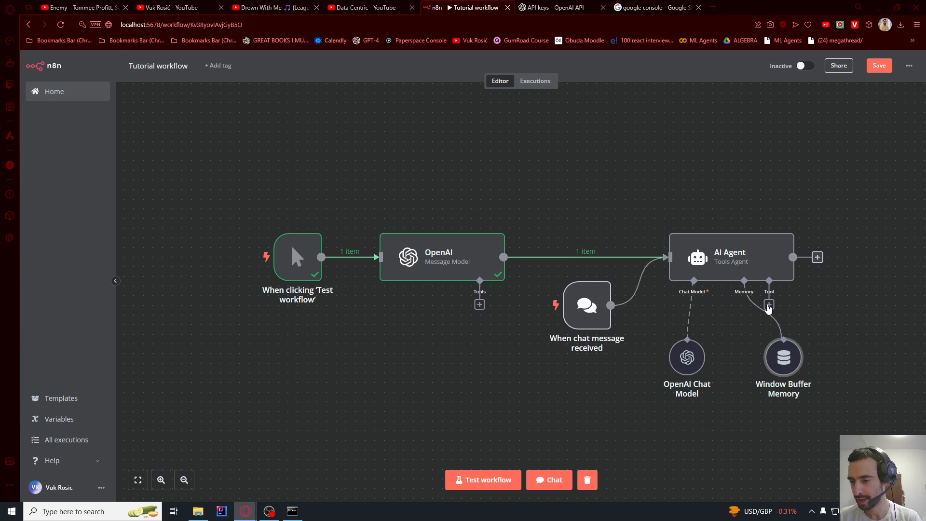
# Add the Calculator tool to the AI Agent and return to the canvas
pyautogui.click(769, 305)
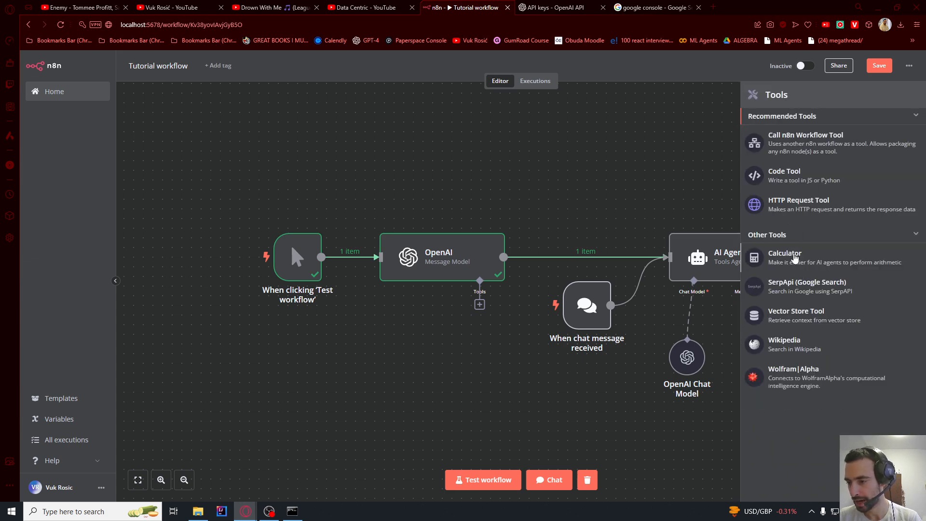
pyautogui.click(795, 259)
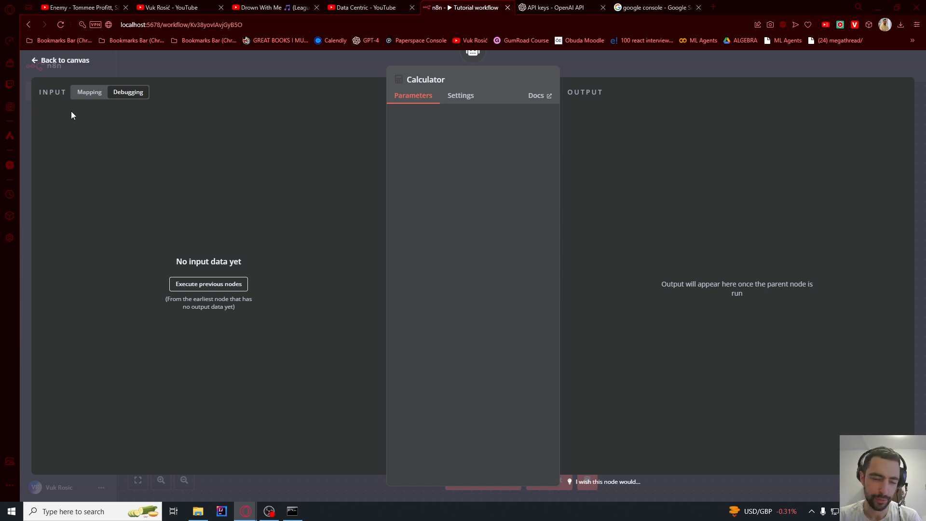
pyautogui.click(53, 74)
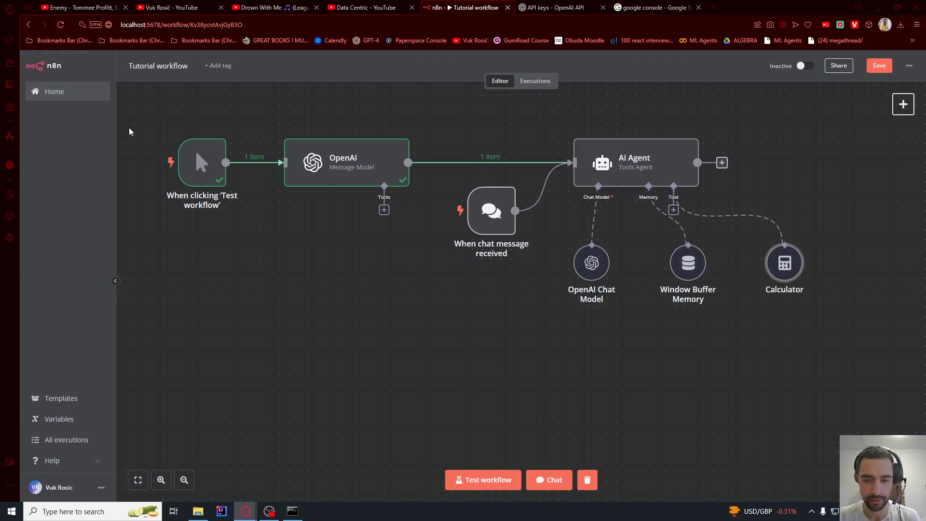
# Add Wikipedia as a second tool of the AI Agent and return to the canvas
pyautogui.moveTo(713, 368); pyautogui.dragTo(467, 359)
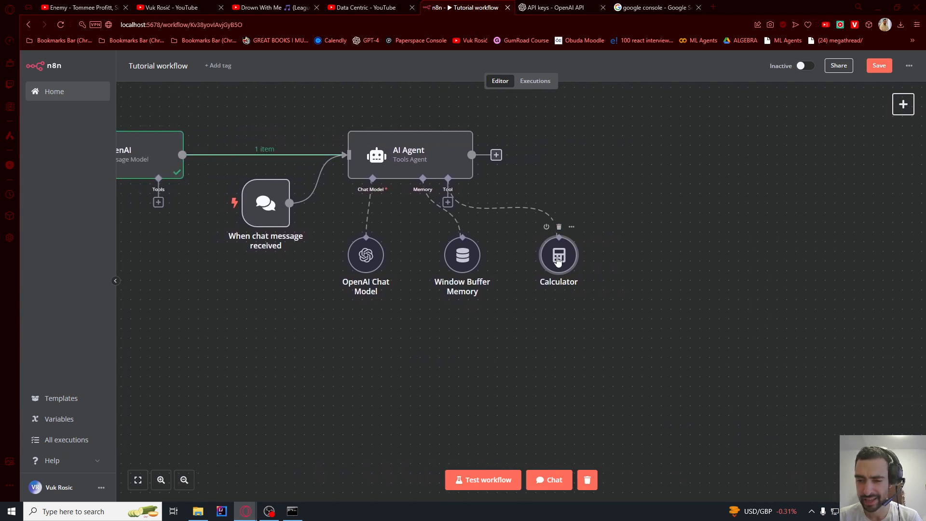
pyautogui.click(447, 202)
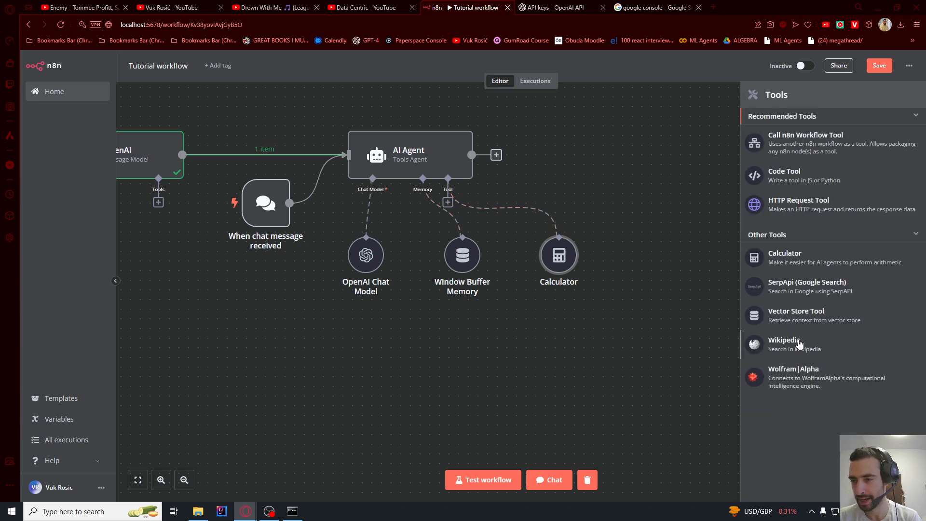
pyautogui.click(799, 345)
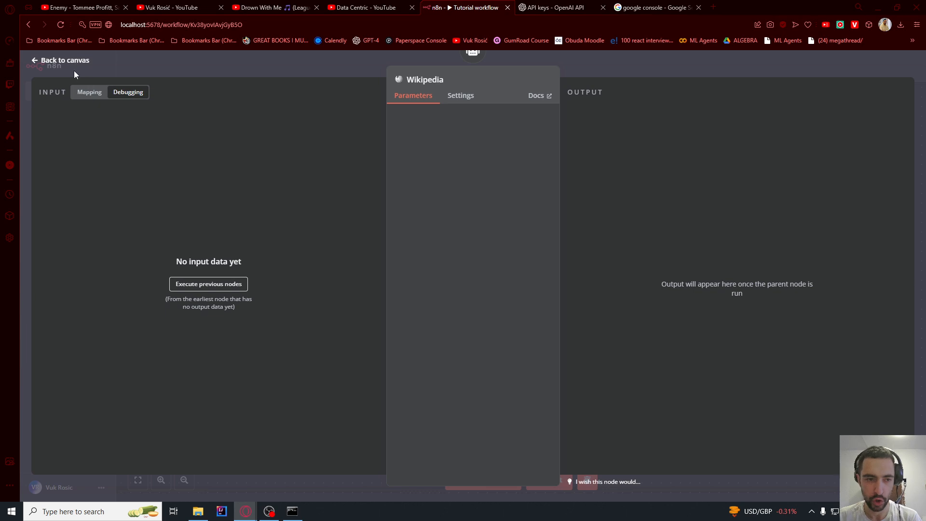
pyautogui.click(30, 63)
pyautogui.scroll(-1, 421, 296)
pyautogui.moveTo(409, 317); pyautogui.dragTo(455, 348)
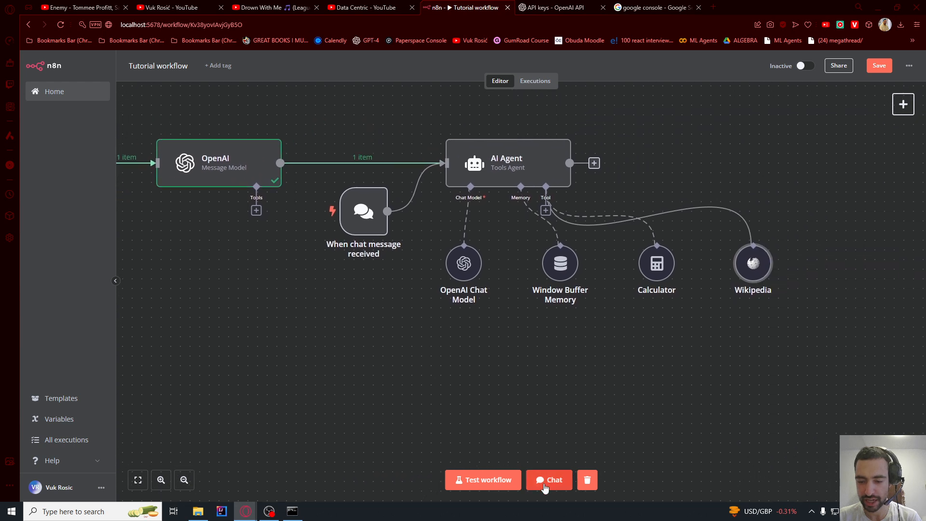
# Delete the OpenAI Message Model node and connect the manual trigger directly to the AI Agent
pyautogui.moveTo(310, 375); pyautogui.dragTo(455, 376)
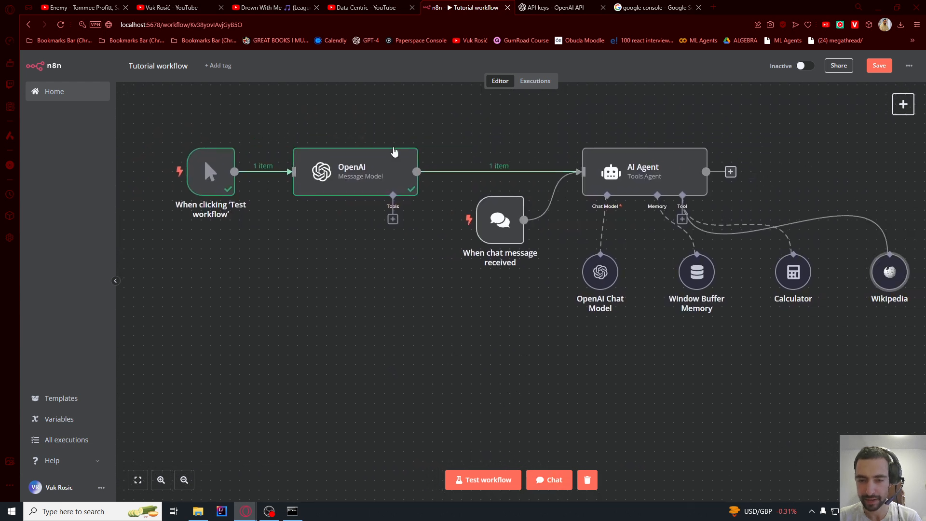
pyautogui.rightClick(330, 176)
pyautogui.click(336, 164)
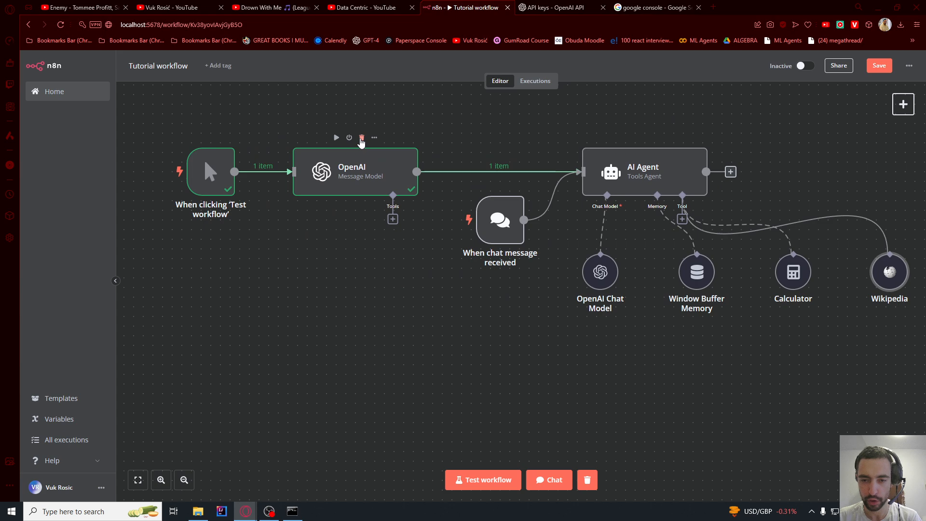
pyautogui.click(361, 138)
pyautogui.moveTo(282, 172); pyautogui.dragTo(593, 175)
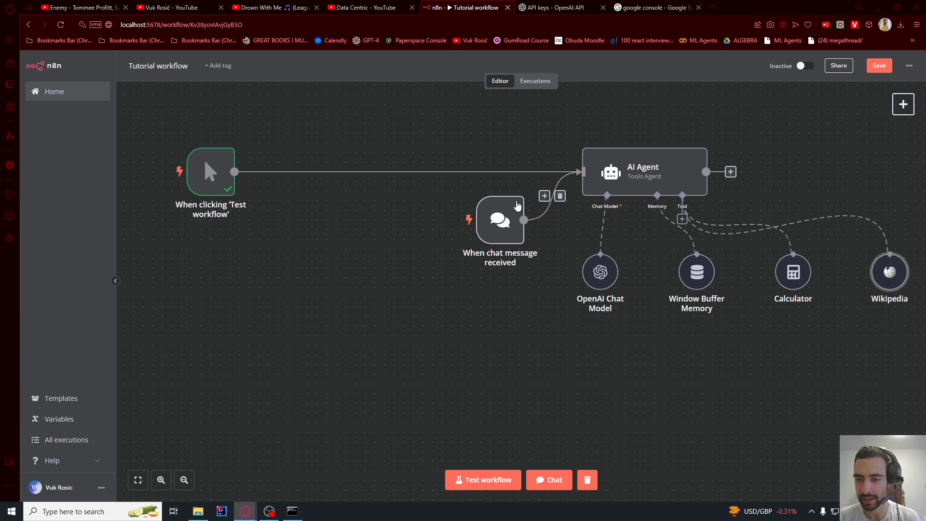
# Send the chat message "tell me about psychology" to the AI Agent and read through its reply
pyautogui.moveTo(515, 306); pyautogui.dragTo(391, 289)
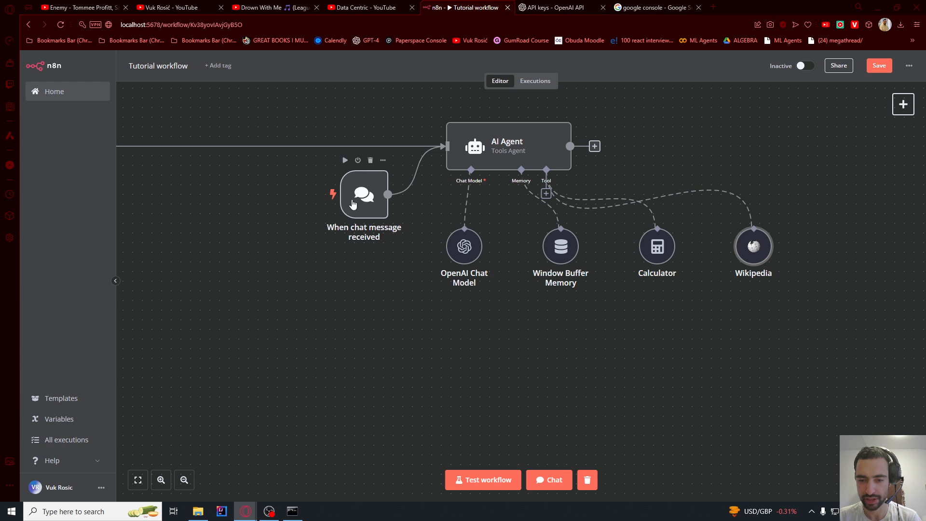
pyautogui.moveTo(282, 266); pyautogui.dragTo(499, 293)
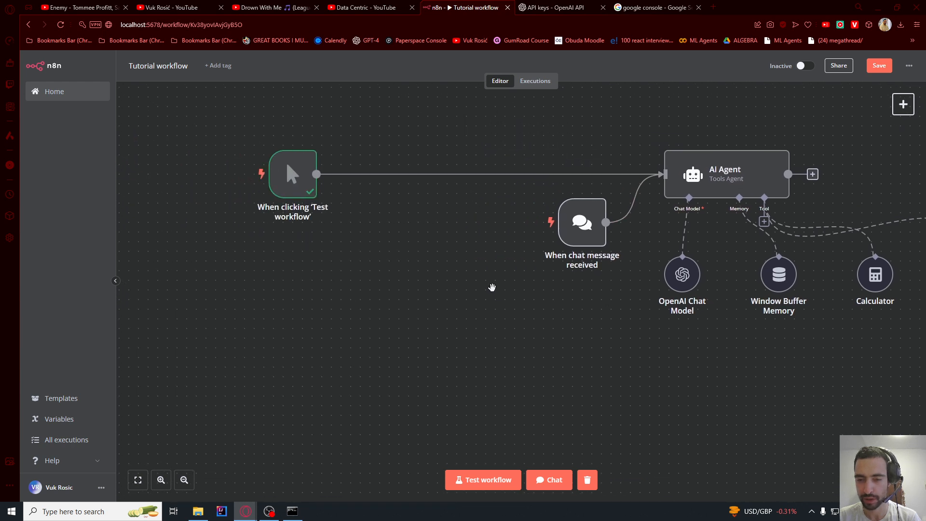
pyautogui.moveTo(455, 180)
pyautogui.moveTo(288, 182)
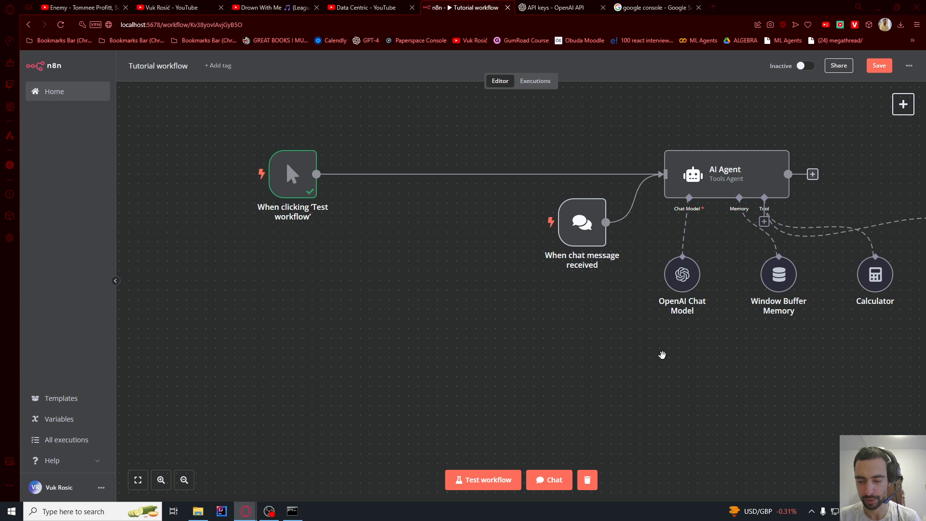
pyautogui.moveTo(663, 354); pyautogui.dragTo(407, 341)
pyautogui.click(553, 483)
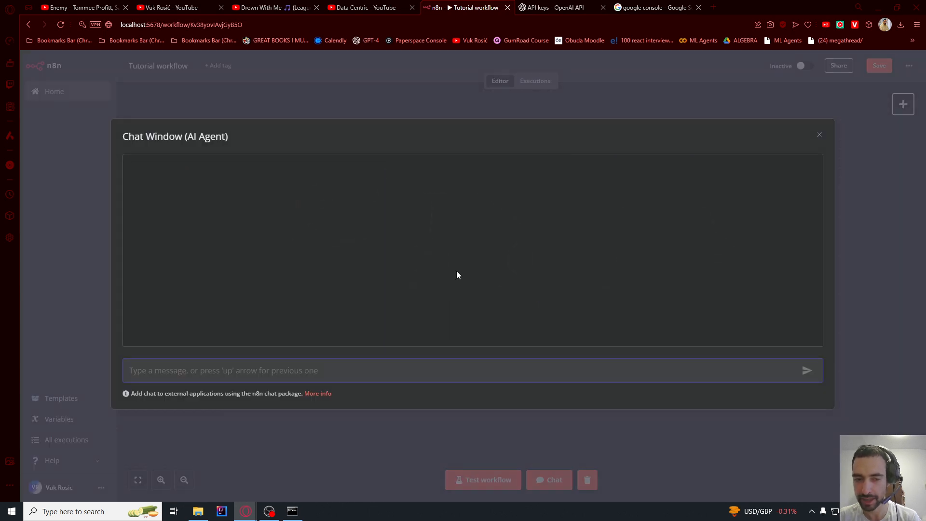
pyautogui.write('tell me about psychology')
pyautogui.press('Return')
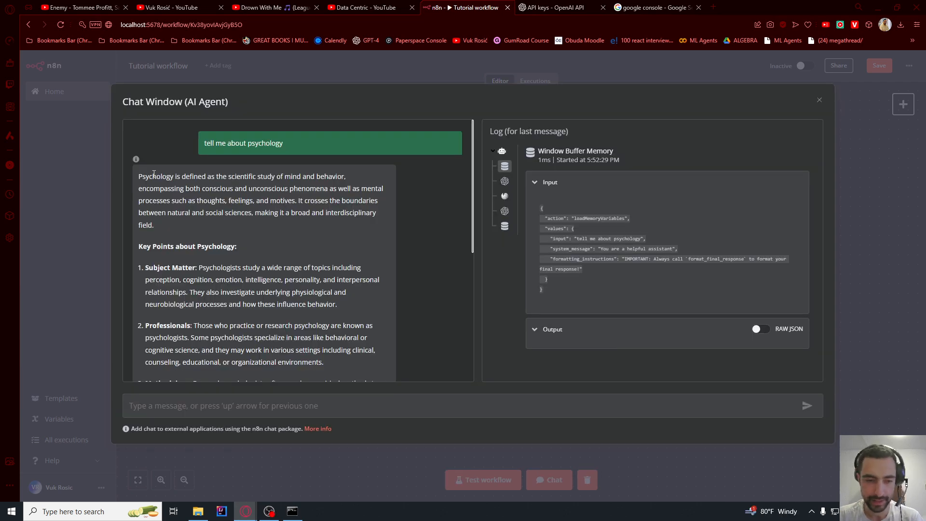
pyautogui.scroll(-5, 186, 246)
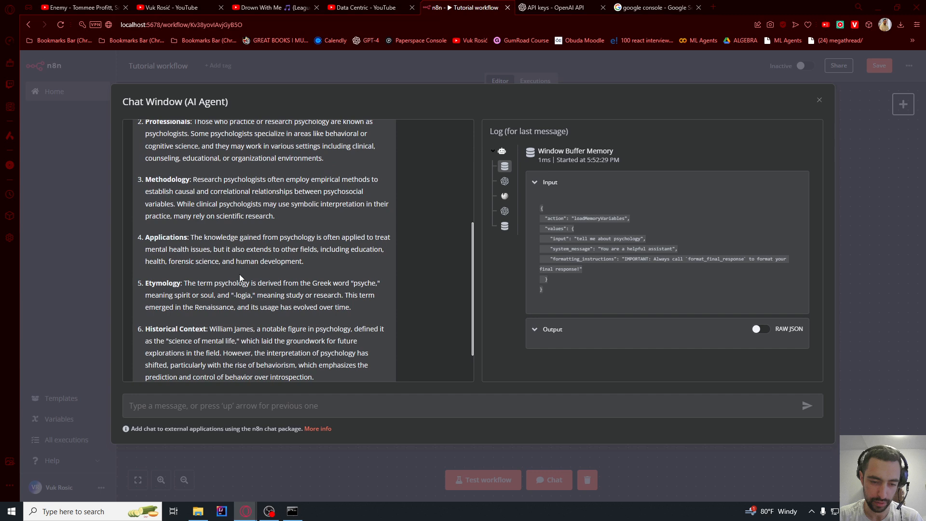
pyautogui.scroll(6, 462, 196)
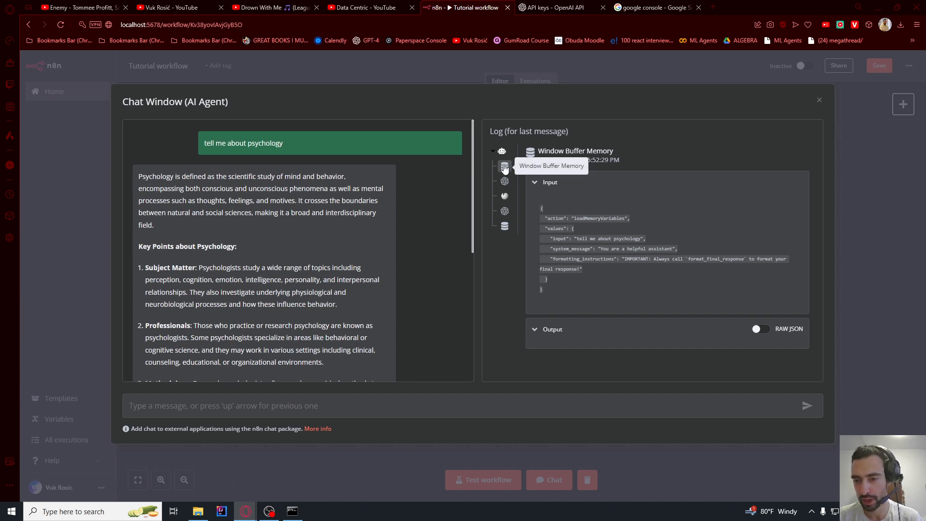
# Examine the input of the first Window Buffer Memory entry in the chat log
pyautogui.moveTo(541, 215); pyautogui.dragTo(547, 292)
pyautogui.click(556, 290)
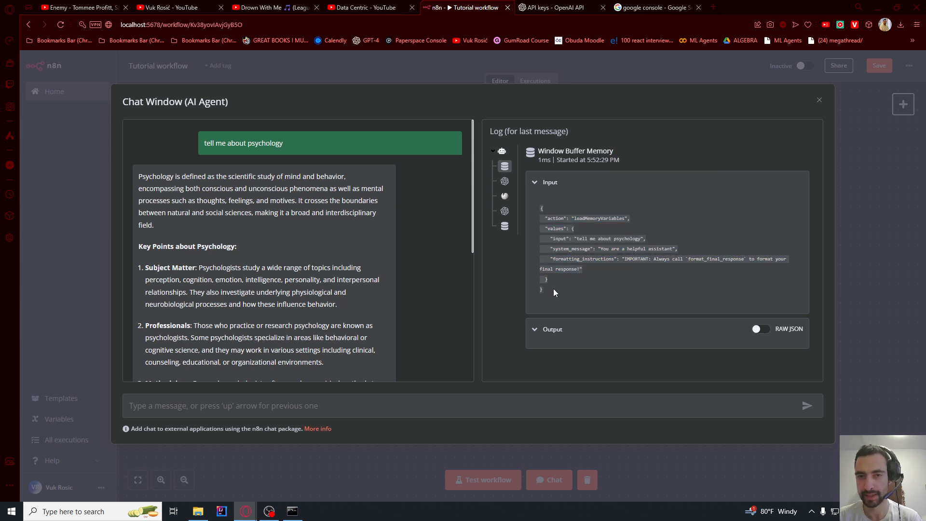
pyautogui.moveTo(554, 289); pyautogui.dragTo(565, 249)
pyautogui.click(559, 241)
pyautogui.click(569, 244)
pyautogui.click(569, 250)
# Examine the first OpenAI Chat Model log entry, showing its output as raw JSON and checking the finish_reason
pyautogui.click(507, 182)
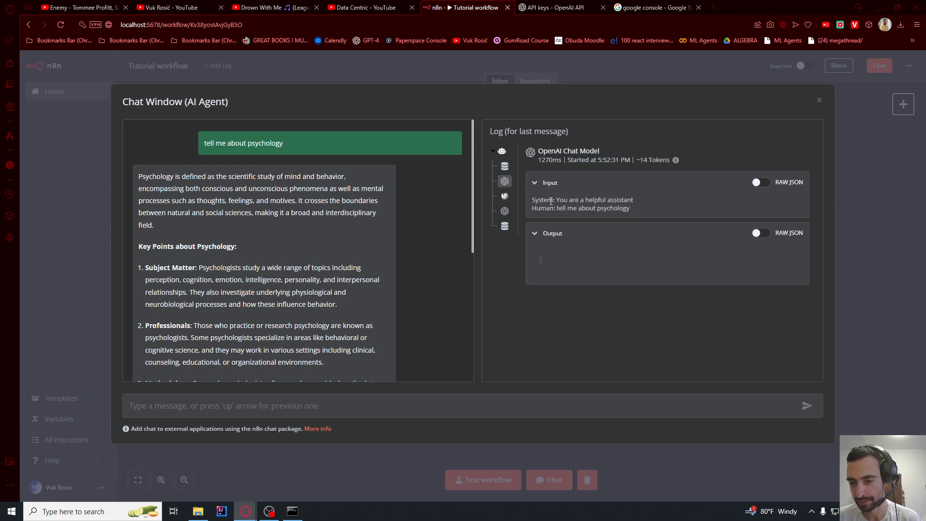
pyautogui.moveTo(533, 200); pyautogui.dragTo(630, 208)
pyautogui.click(565, 219)
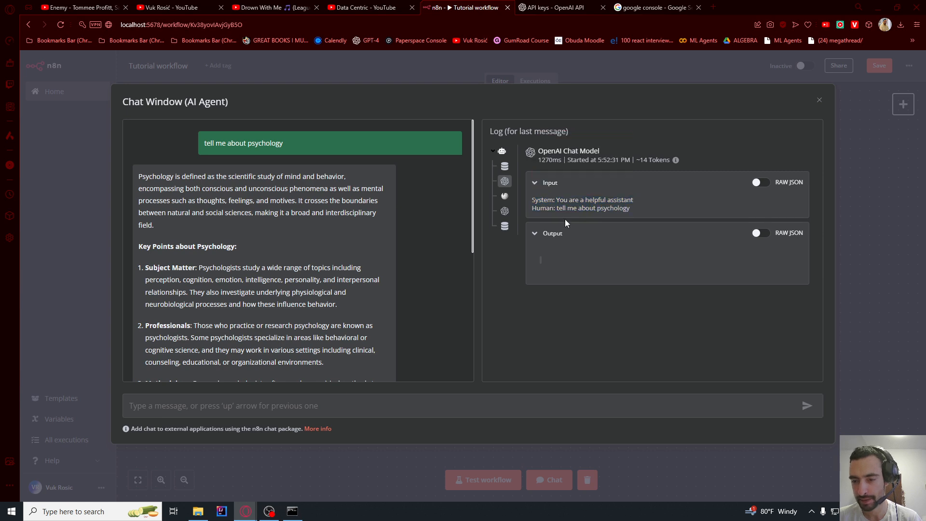
pyautogui.click(537, 234)
pyautogui.click(537, 234)
pyautogui.click(758, 233)
pyautogui.scroll(-2, 610, 246)
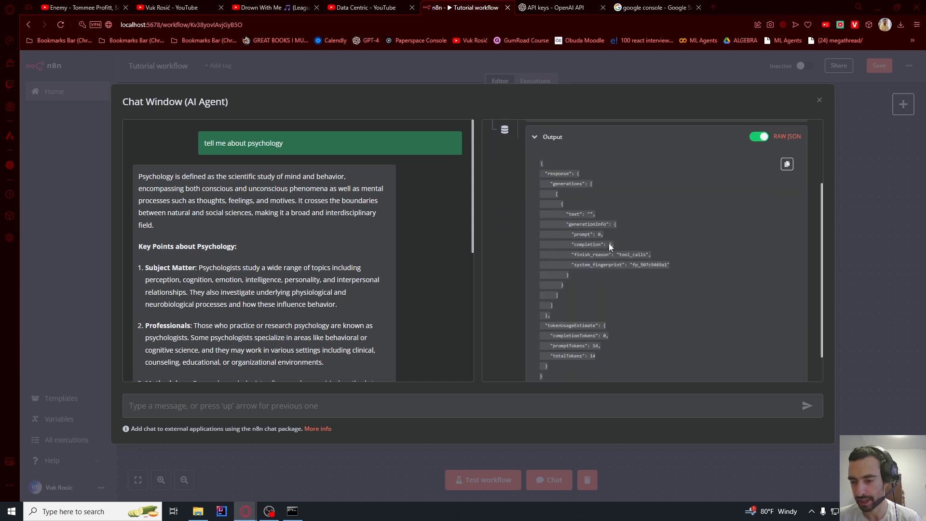
pyautogui.moveTo(578, 254); pyautogui.dragTo(652, 254)
pyautogui.scroll(2, 628, 258)
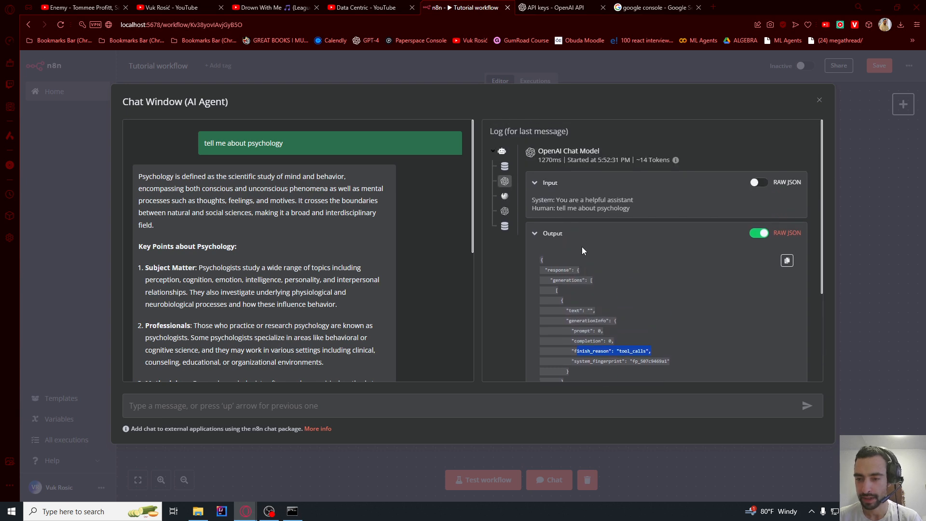
pyautogui.scroll(-3, 571, 262)
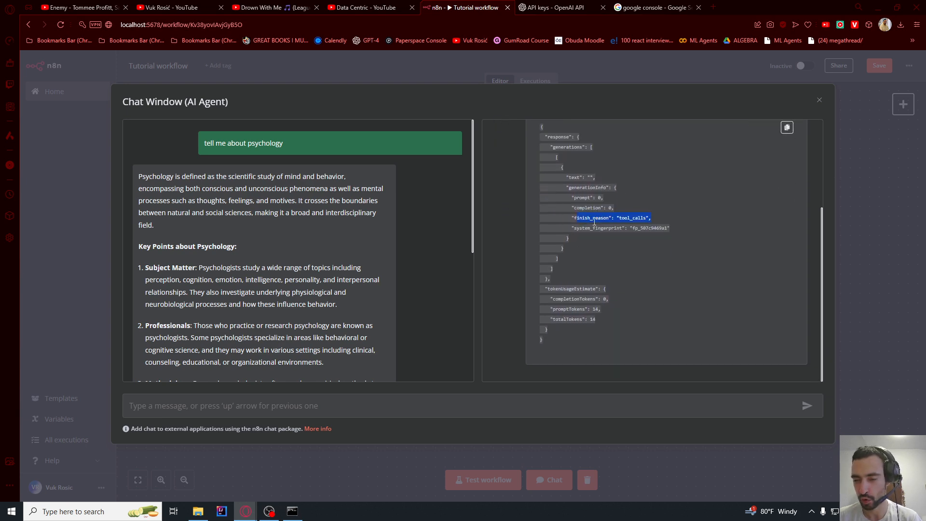
pyautogui.scroll(3, 591, 218)
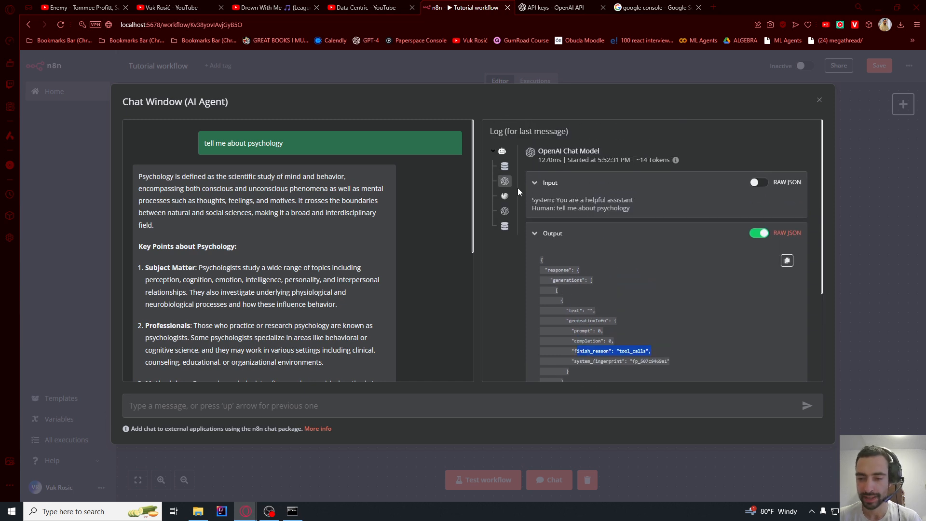
# Examine the Wikipedia log entry's input query and the page text in its output response
pyautogui.click(504, 198)
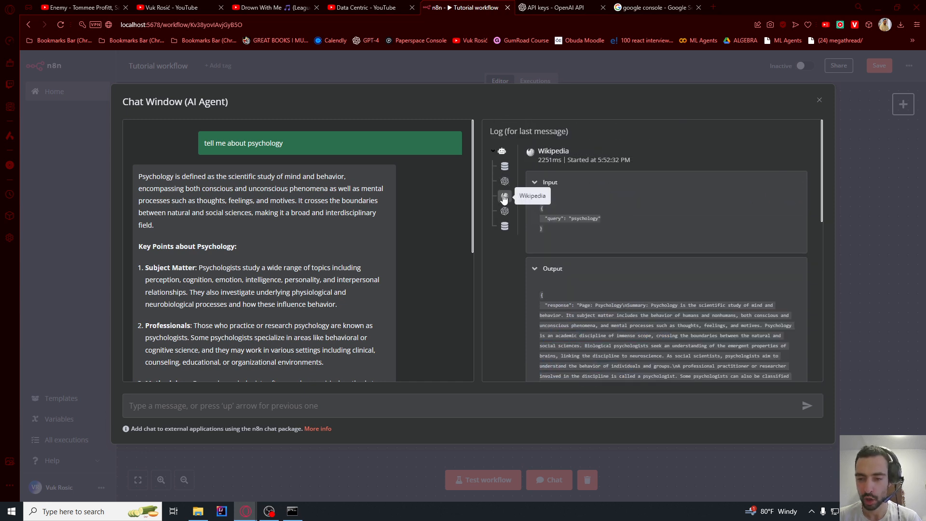
pyautogui.moveTo(545, 218); pyautogui.dragTo(601, 219)
pyautogui.scroll(-1, 548, 221)
pyautogui.scroll(-2, 550, 217)
pyautogui.scroll(-1, 564, 198)
pyautogui.moveTo(578, 161); pyautogui.dragTo(609, 302)
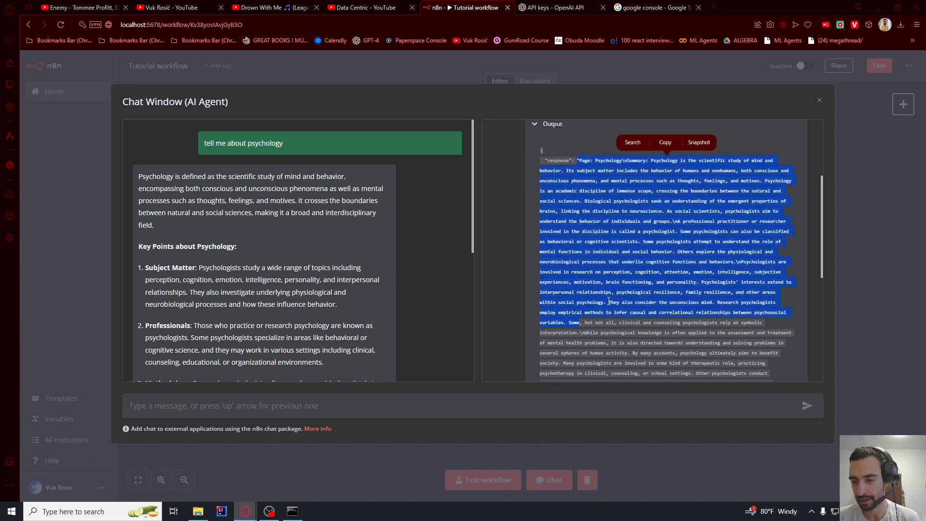
# Examine the second OpenAI Chat Model log entry, from the Wikipedia text in its input down to its output
pyautogui.scroll(-5, 612, 296)
pyautogui.scroll(6, 612, 296)
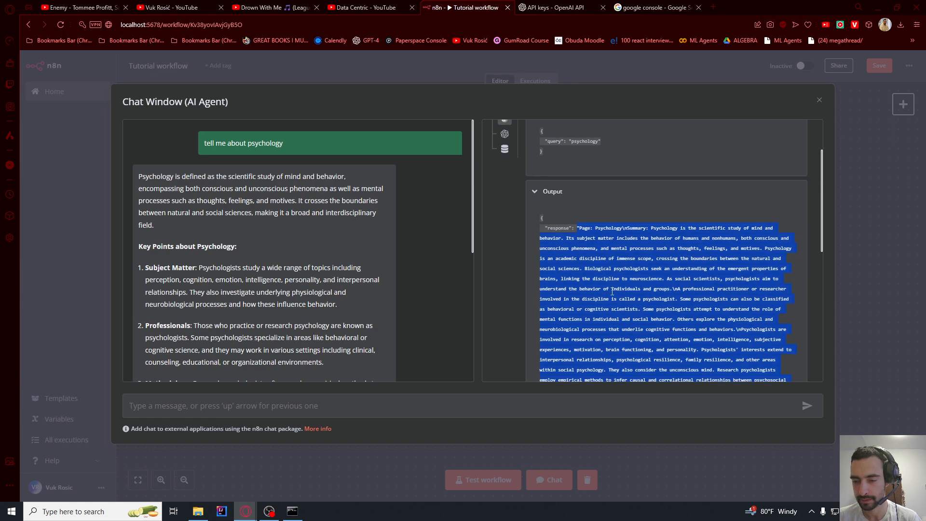
pyautogui.scroll(2, 538, 224)
pyautogui.click(506, 213)
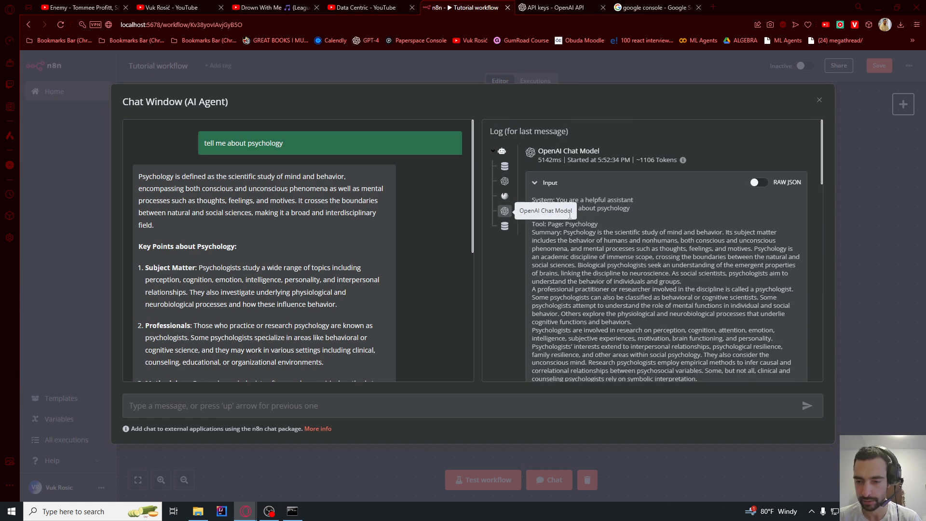
pyautogui.moveTo(550, 224); pyautogui.dragTo(572, 306)
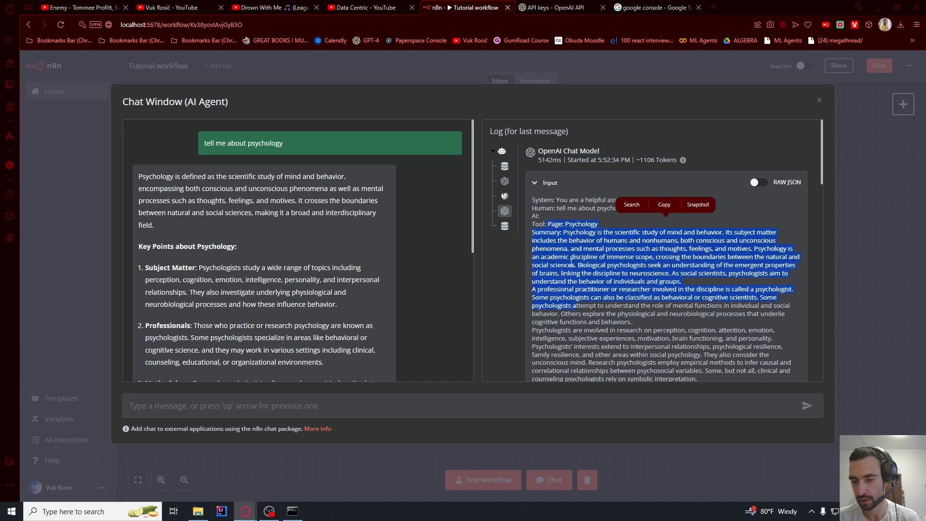
pyautogui.scroll(-6, 611, 278)
pyautogui.scroll(-2, 612, 278)
pyautogui.moveTo(581, 164); pyautogui.dragTo(634, 290)
pyautogui.scroll(-3, 635, 285)
pyautogui.moveTo(557, 186); pyautogui.dragTo(576, 288)
pyautogui.scroll(-1, 579, 288)
pyautogui.scroll(-4, 580, 287)
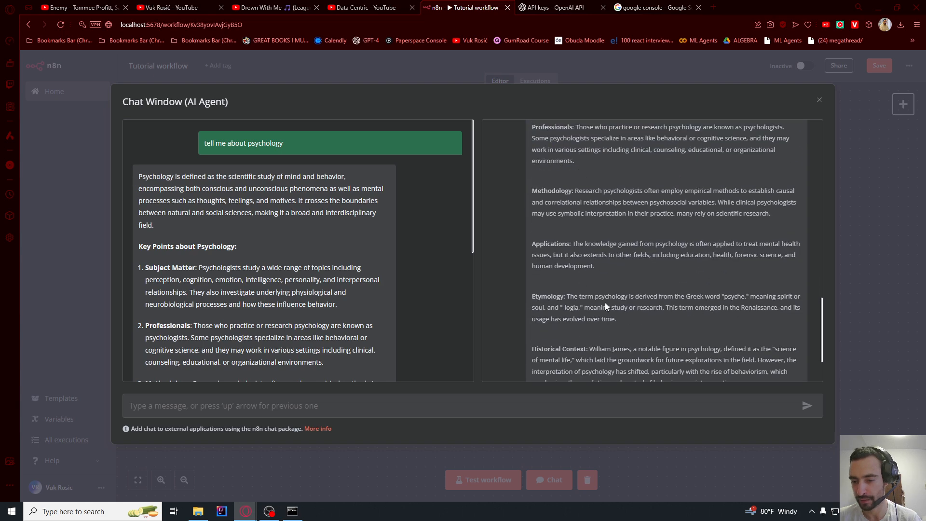
pyautogui.scroll(5, 605, 303)
pyautogui.scroll(8, 608, 297)
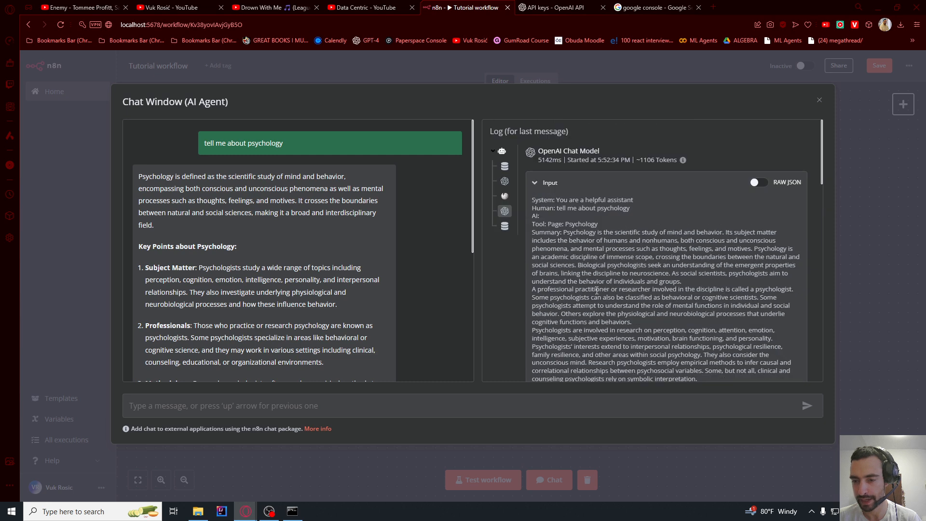
# Examine the last Window Buffer Memory log entry, reading the saved context in its input and its output
pyautogui.click(504, 226)
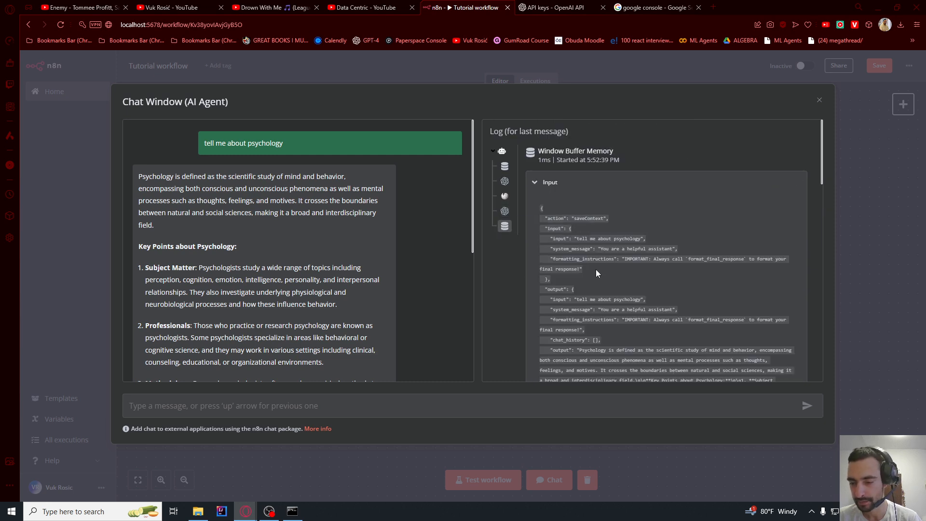
pyautogui.scroll(-1, 596, 273)
pyautogui.scroll(1, 596, 273)
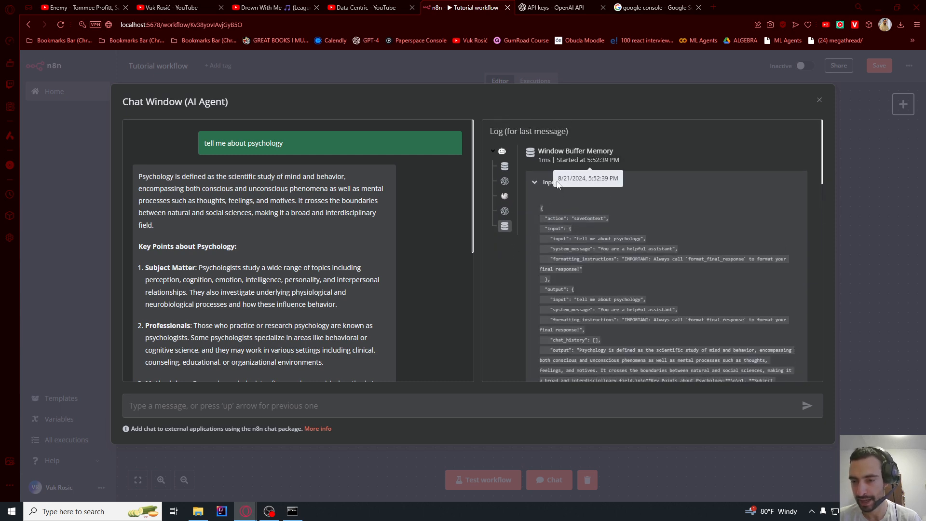
pyautogui.scroll(-1, 560, 197)
pyautogui.scroll(-2, 563, 207)
pyautogui.scroll(3, 563, 208)
pyautogui.moveTo(563, 192); pyautogui.dragTo(574, 312)
pyautogui.scroll(-1, 594, 303)
pyautogui.scroll(-4, 594, 304)
pyautogui.scroll(-3, 594, 277)
pyautogui.moveTo(589, 196); pyautogui.dragTo(604, 264)
pyautogui.moveTo(536, 246); pyautogui.dragTo(631, 246)
pyautogui.scroll(-2, 615, 261)
pyautogui.moveTo(536, 183); pyautogui.dragTo(577, 270)
pyautogui.scroll(-6, 577, 272)
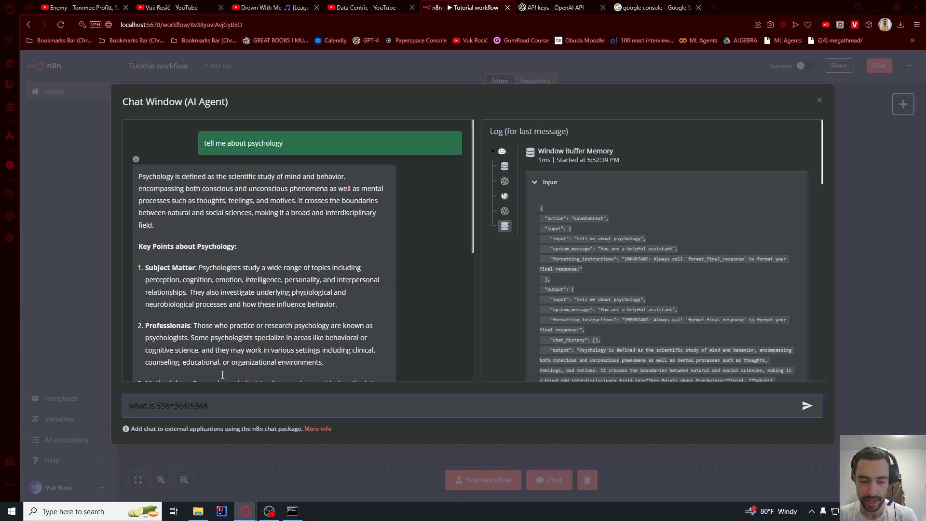
# Send the chat message "what is 536*364/5346" to the AI Agent and read its reply
pyautogui.press('Return')
pyautogui.moveTo(205, 331); pyautogui.dragTo(261, 330)
pyautogui.click(269, 330)
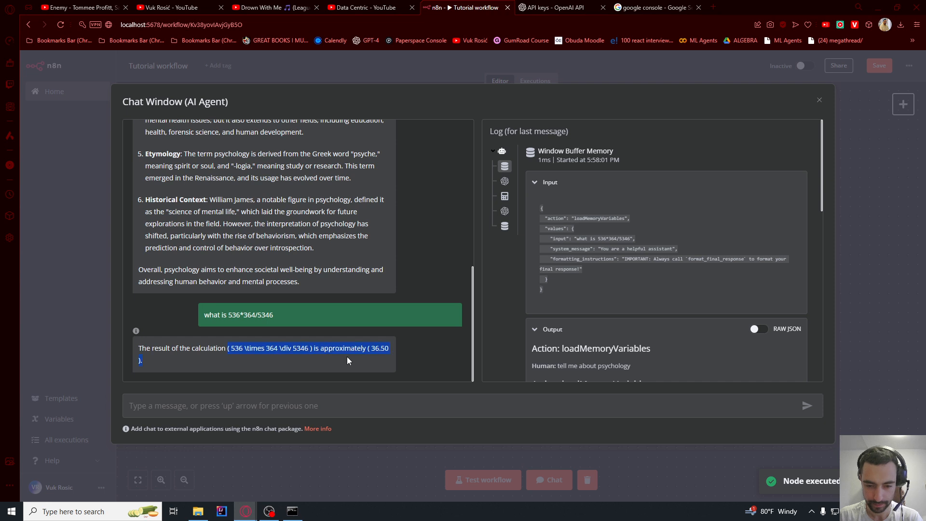
pyautogui.moveTo(370, 349); pyautogui.dragTo(386, 350)
# Show the first Window Buffer Memory entry's output as raw JSON and examine the stored chat history
pyautogui.click(505, 169)
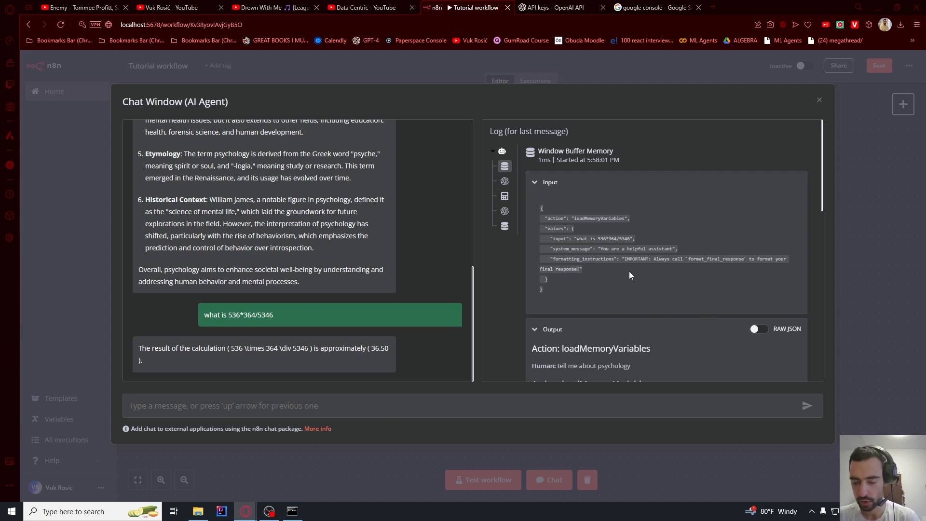
pyautogui.scroll(-3, 628, 264)
pyautogui.click(753, 235)
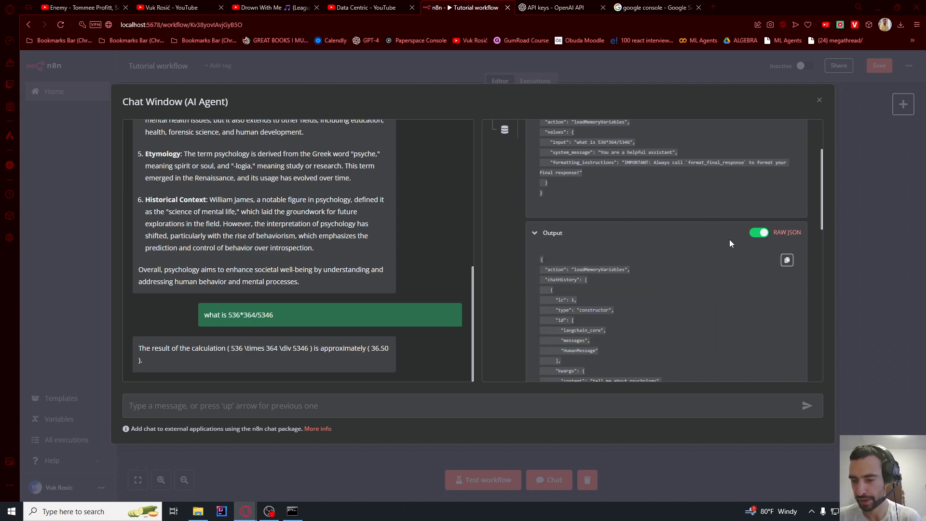
pyautogui.scroll(-2, 617, 259)
pyautogui.scroll(-4, 564, 217)
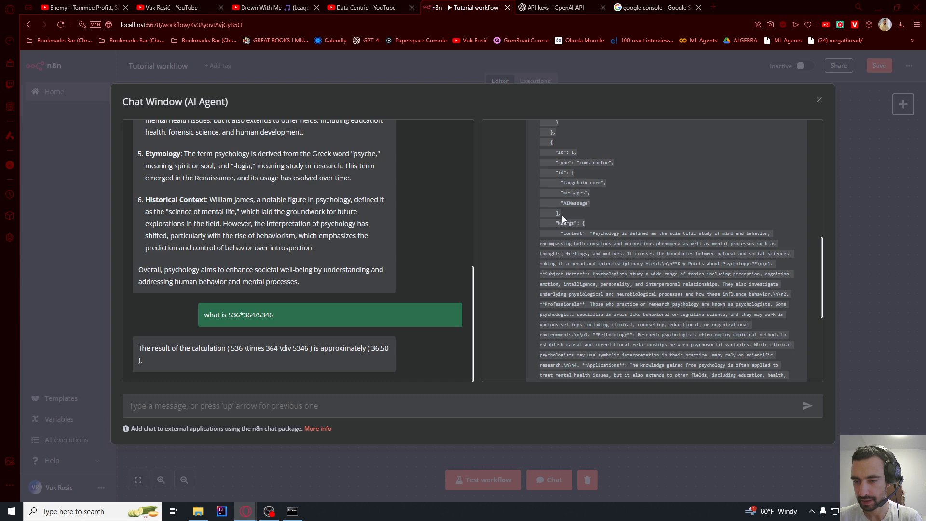
pyautogui.moveTo(561, 173); pyautogui.dragTo(580, 289)
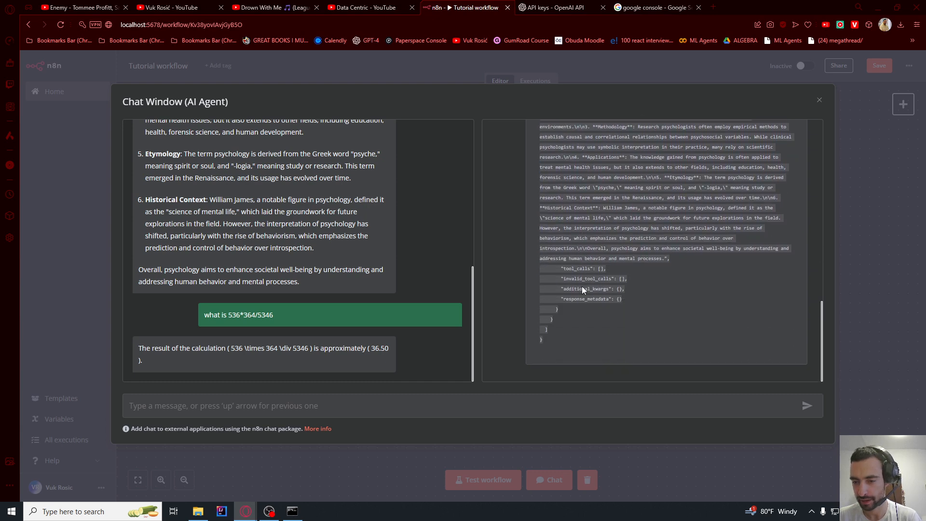
pyautogui.scroll(10, 606, 288)
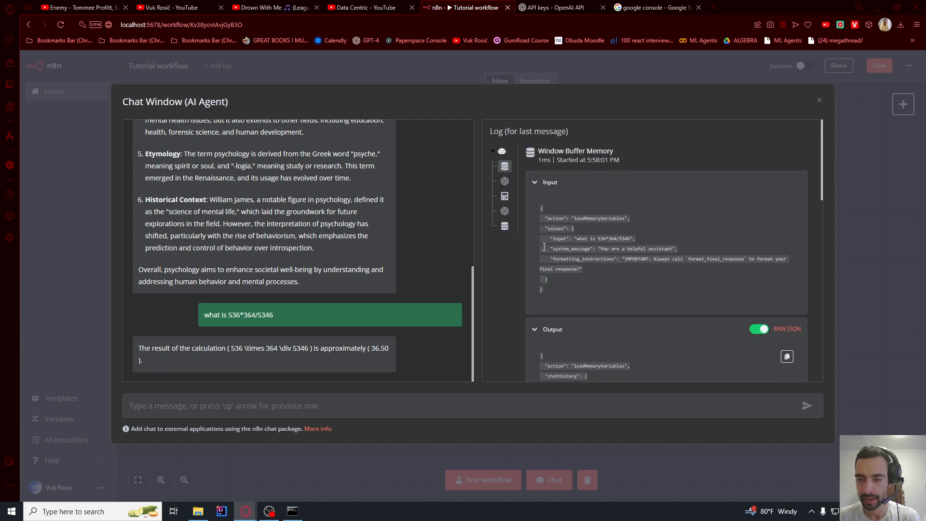
# Examine the input of the first OpenAI Chat Model entry, from the earlier conversation to the new calculation question
pyautogui.click(505, 182)
pyautogui.moveTo(532, 200); pyautogui.dragTo(580, 265)
pyautogui.scroll(-3, 591, 267)
pyautogui.scroll(-2, 591, 264)
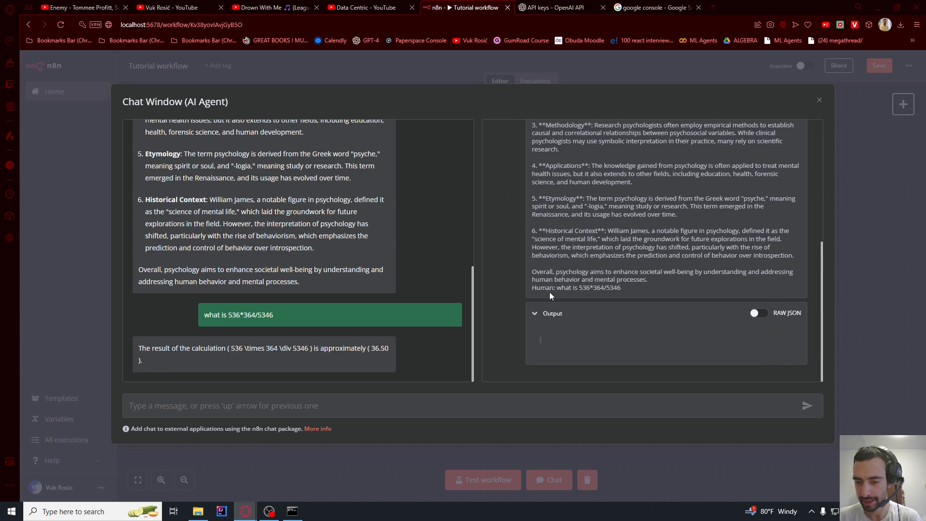
pyautogui.moveTo(531, 288); pyautogui.dragTo(623, 290)
pyautogui.scroll(6, 588, 274)
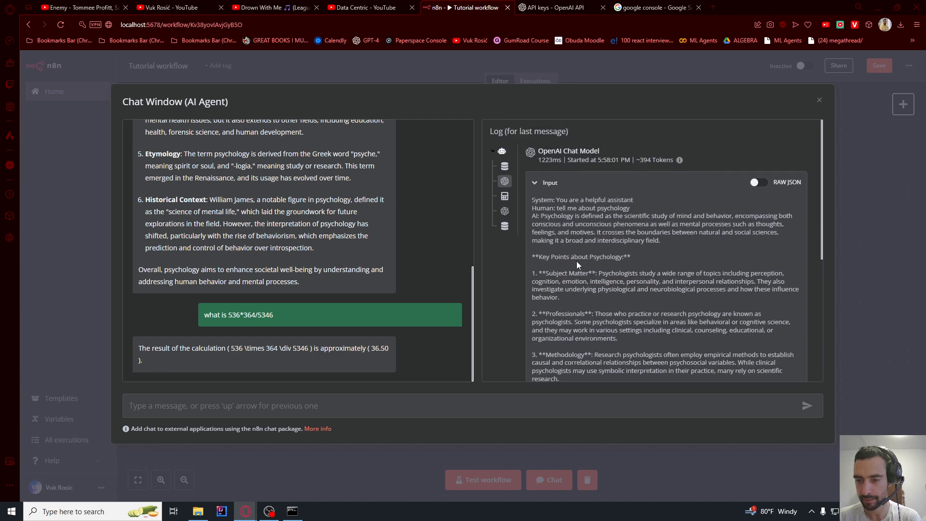
# Examine the Calculator log entry's input query and its output response
pyautogui.click(504, 198)
pyautogui.moveTo(542, 219); pyautogui.dragTo(608, 218)
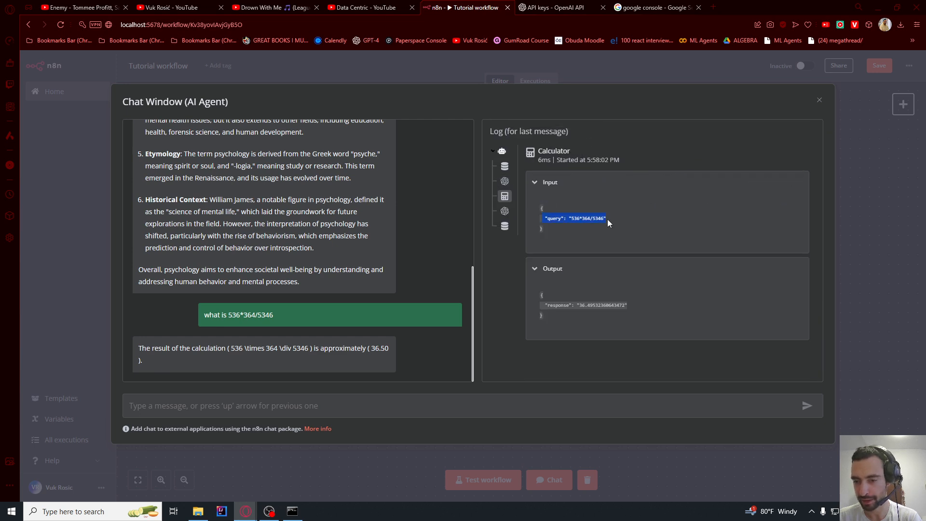
pyautogui.moveTo(554, 305); pyautogui.dragTo(598, 305)
# Check the tool result in the second OpenAI Chat Model entry's input and the input of the last Window Buffer Memory entry
pyautogui.click(504, 212)
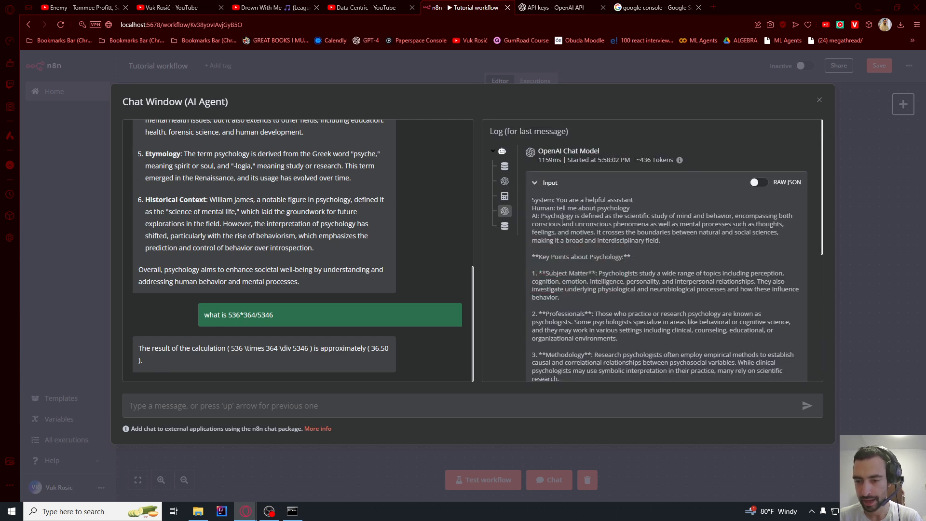
pyautogui.scroll(-5, 568, 247)
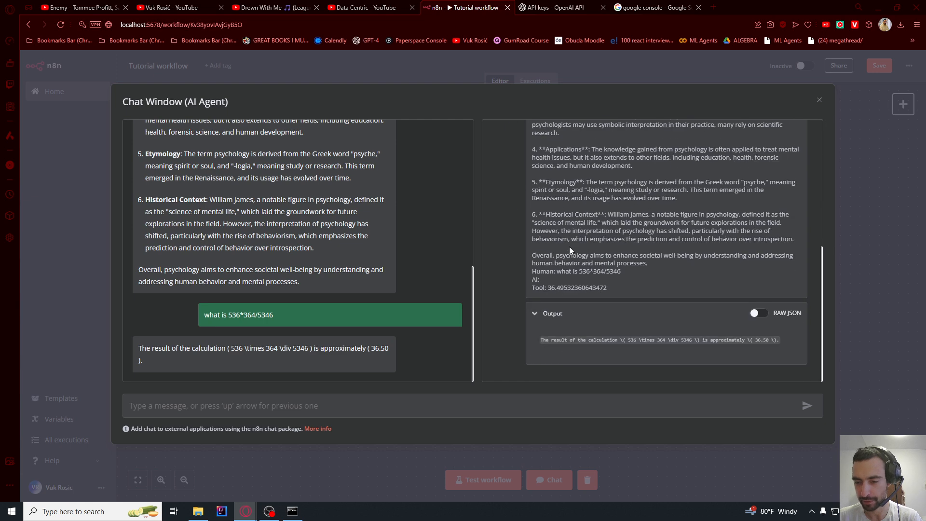
pyautogui.moveTo(532, 288); pyautogui.dragTo(610, 291)
pyautogui.click(544, 296)
pyautogui.moveTo(535, 289); pyautogui.dragTo(568, 289)
pyautogui.click(546, 289)
pyautogui.scroll(10, 571, 289)
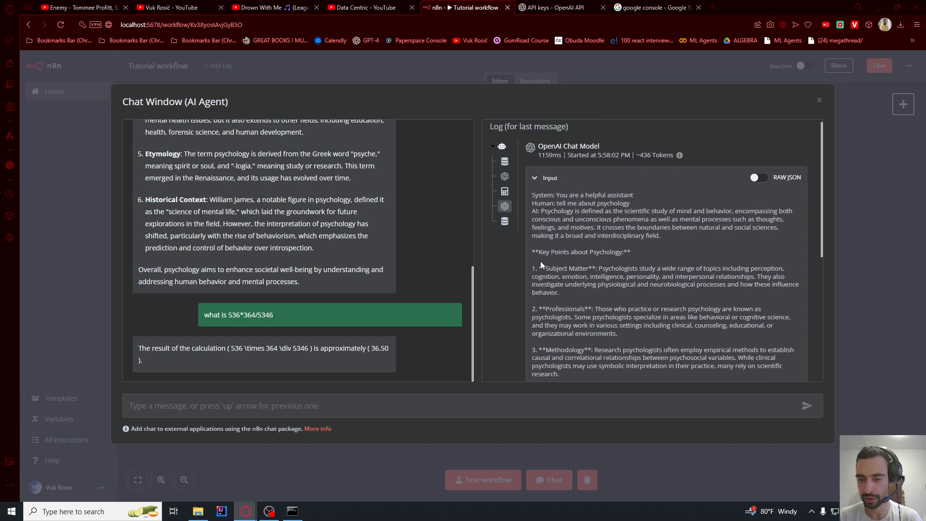
pyautogui.click(504, 221)
pyautogui.moveTo(544, 224); pyautogui.dragTo(560, 270)
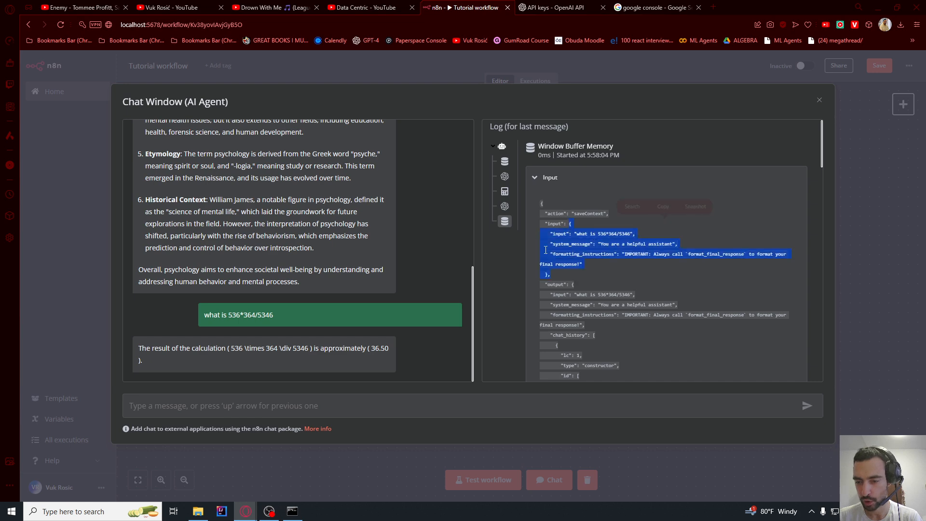
# Compare the second OpenAI Chat Model entry's tool result with its output, then show that output as raw JSON and read the generated text
pyautogui.click(504, 207)
pyautogui.scroll(-2, 607, 229)
pyautogui.scroll(-3, 606, 229)
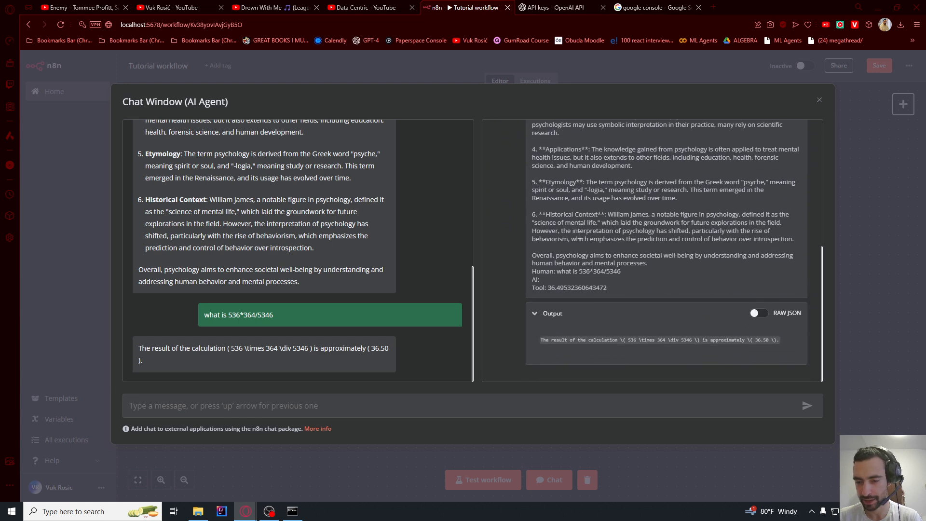
pyautogui.moveTo(539, 288); pyautogui.dragTo(606, 288)
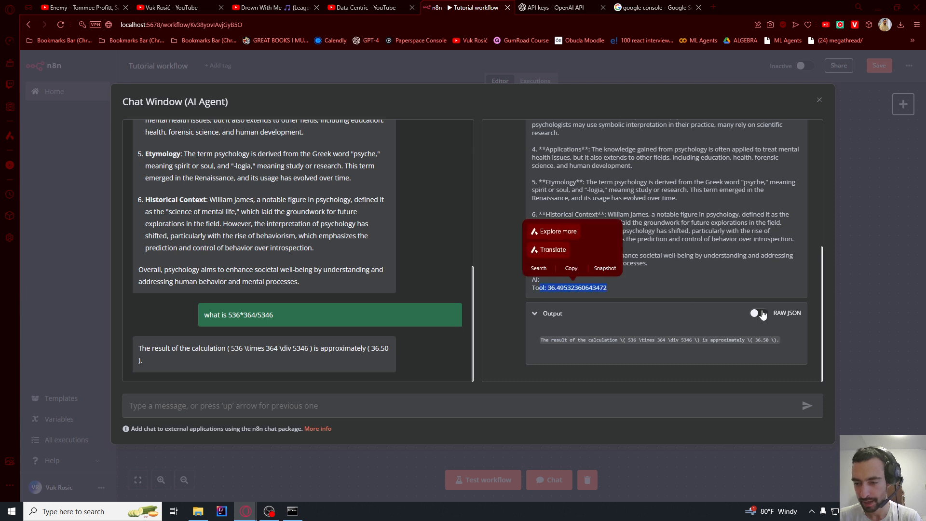
pyautogui.moveTo(542, 339); pyautogui.dragTo(778, 341)
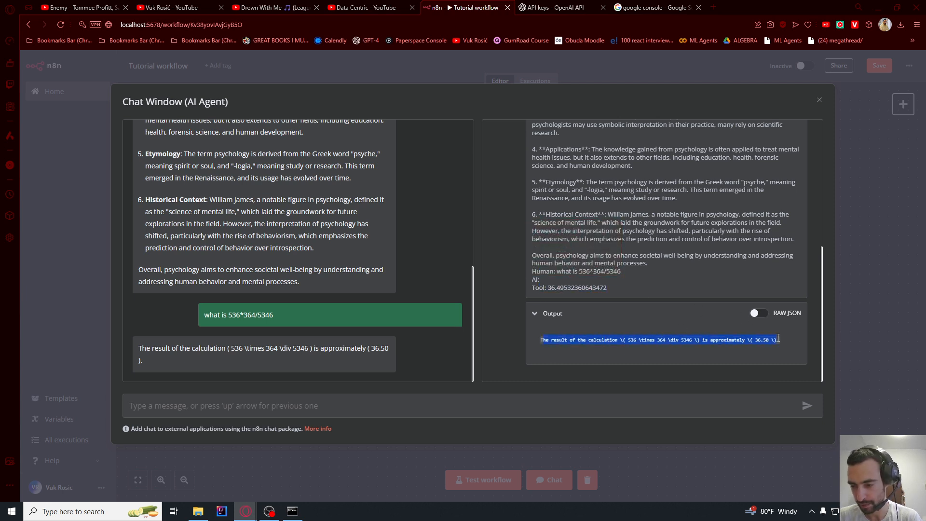
pyautogui.click(760, 315)
pyautogui.scroll(-4, 661, 293)
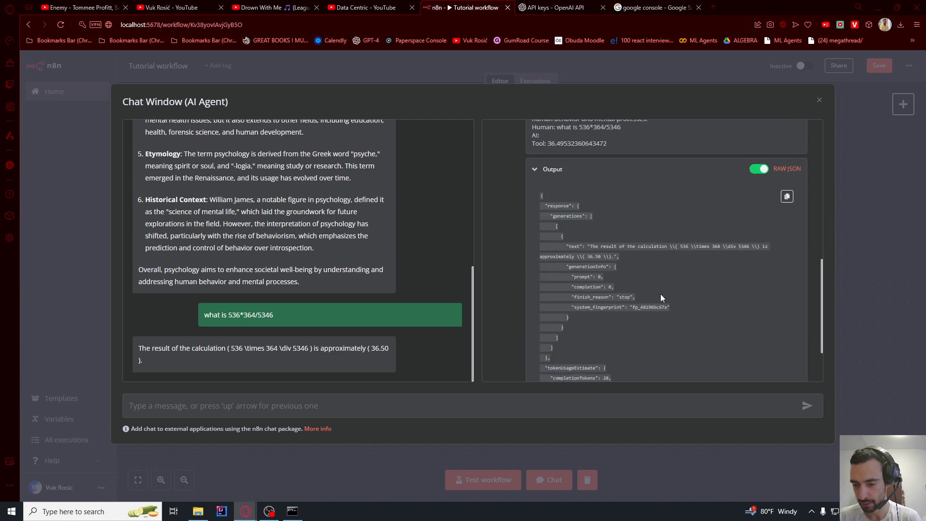
pyautogui.moveTo(593, 198); pyautogui.dragTo(629, 206)
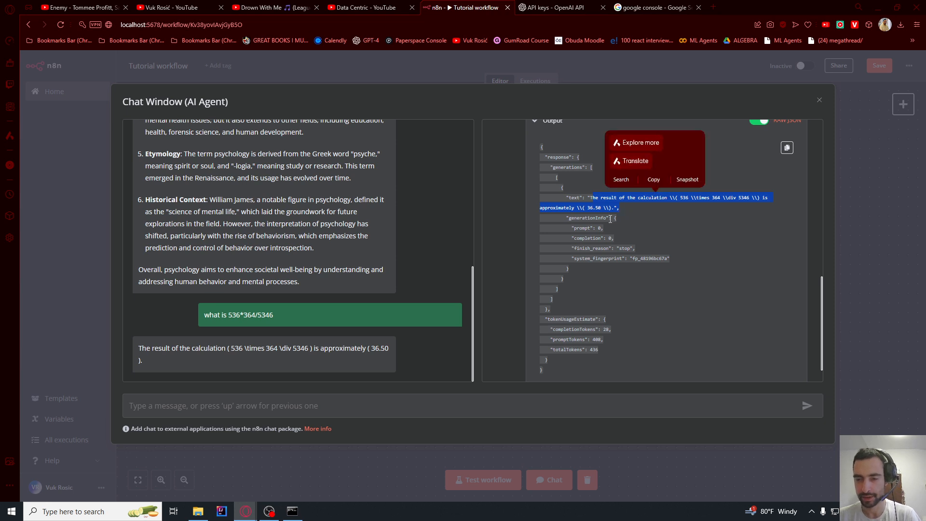
pyautogui.click(605, 200)
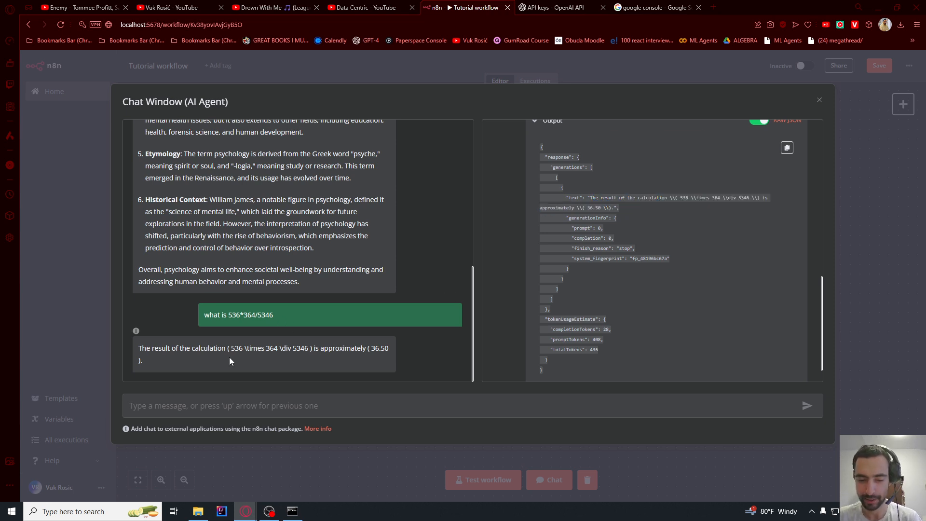
pyautogui.scroll(10, 627, 251)
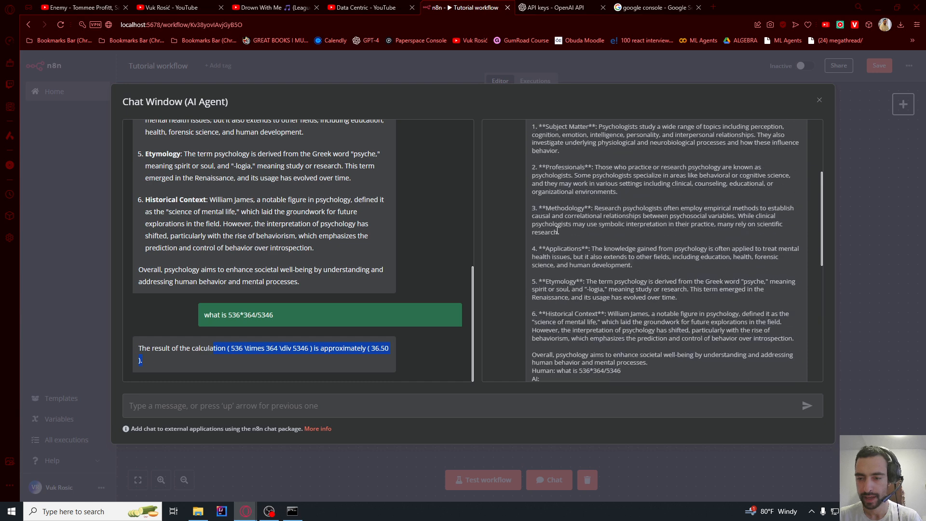
# Examine the last Window Buffer Memory entry's saved context through to its output, and close the chat window
pyautogui.click(510, 228)
pyautogui.scroll(-12, 572, 213)
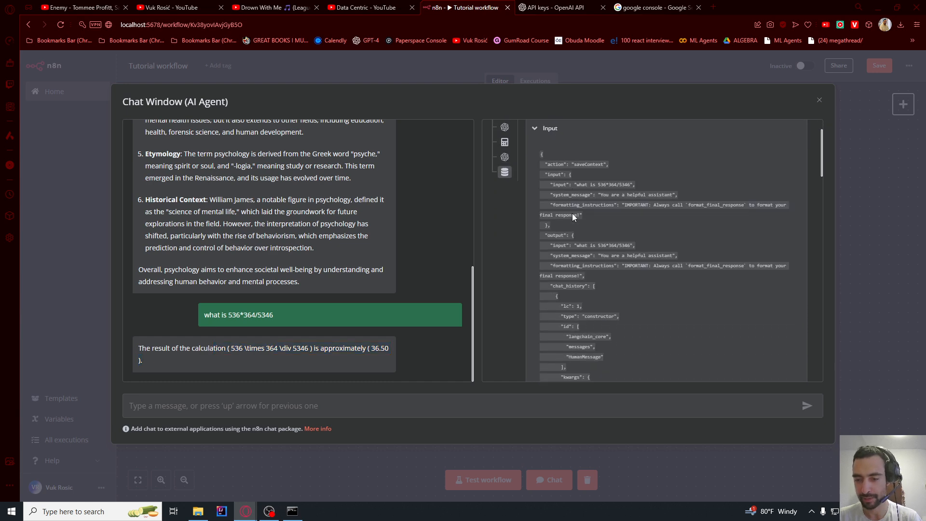
pyautogui.scroll(-2, 576, 211)
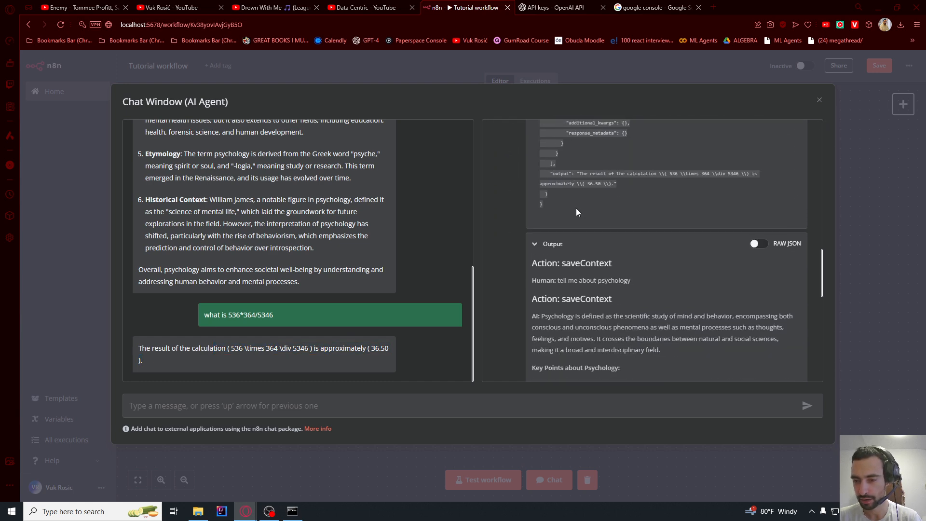
pyautogui.scroll(1, 583, 199)
pyautogui.press('Escape')
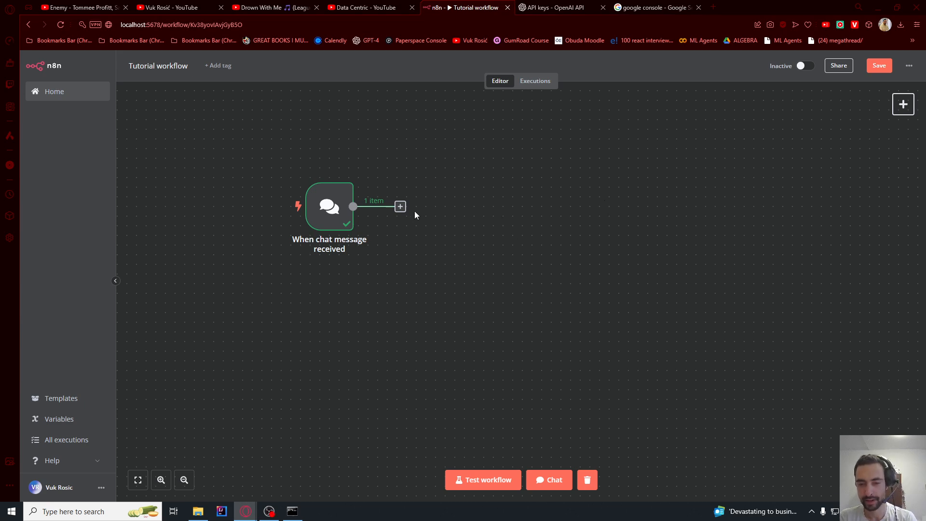
# Add a Text Classifier node from the Advanced AI category after the "When chat message received" trigger
pyautogui.click(401, 207)
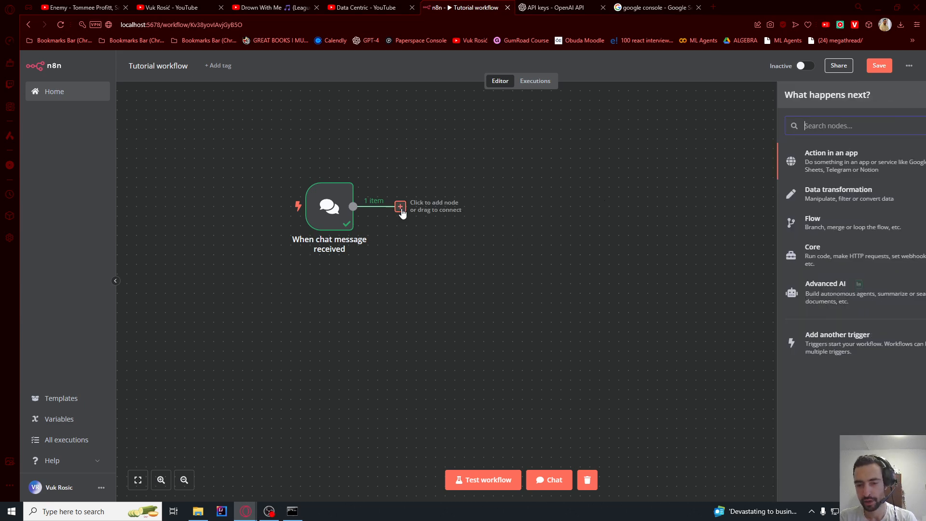
pyautogui.click(785, 300)
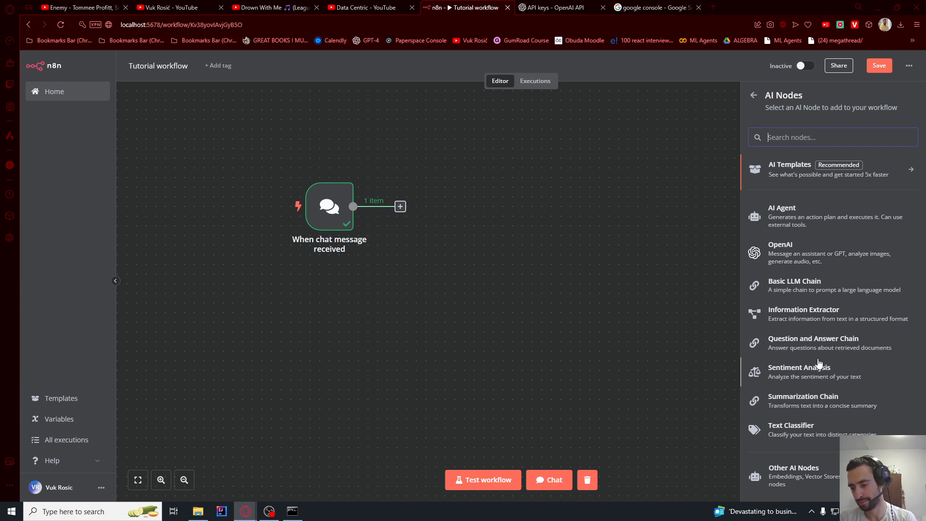
pyautogui.click(778, 440)
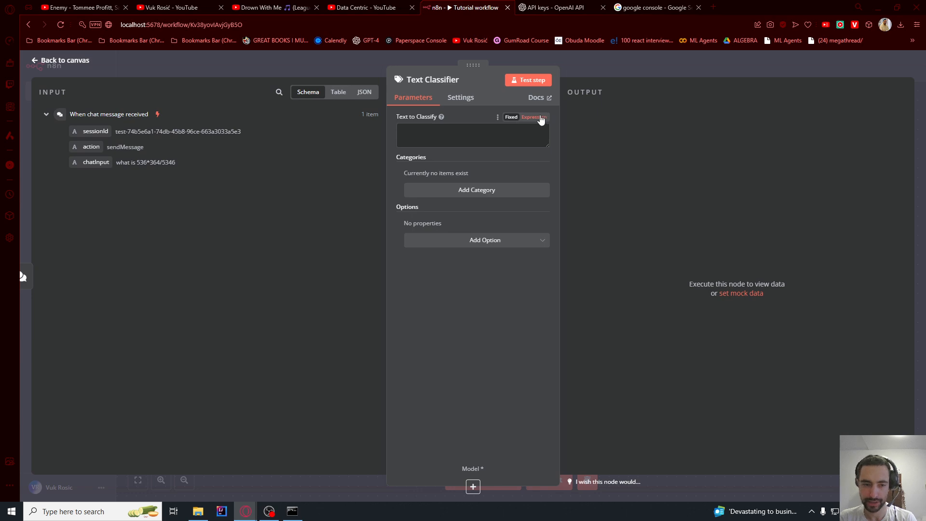
# Set the Text Classifier's text to classify to an expression that uses the chat trigger's chatInput field
pyautogui.click(541, 118)
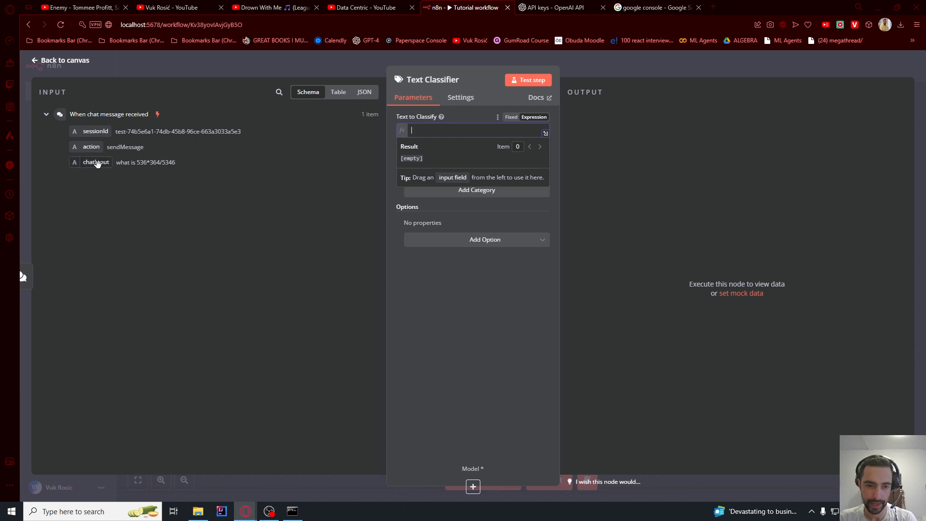
pyautogui.moveTo(95, 162); pyautogui.dragTo(417, 139)
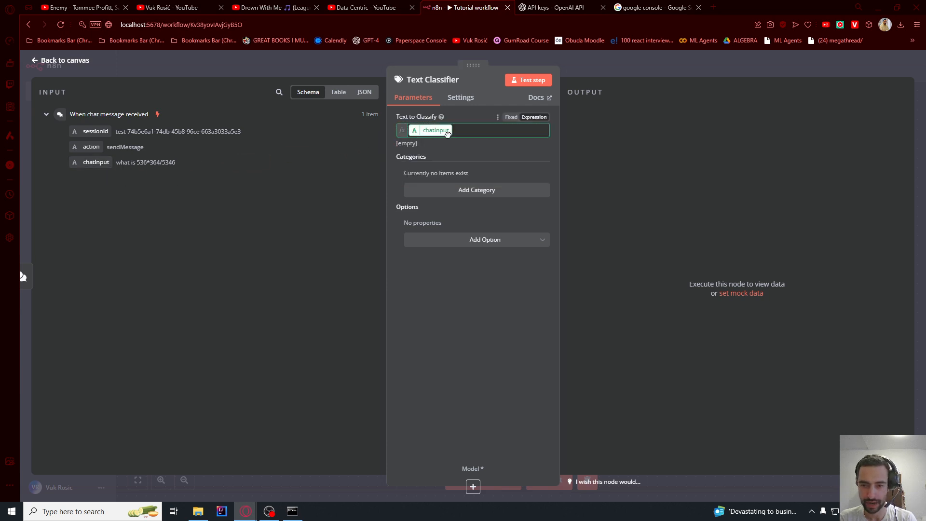
pyautogui.click(405, 334)
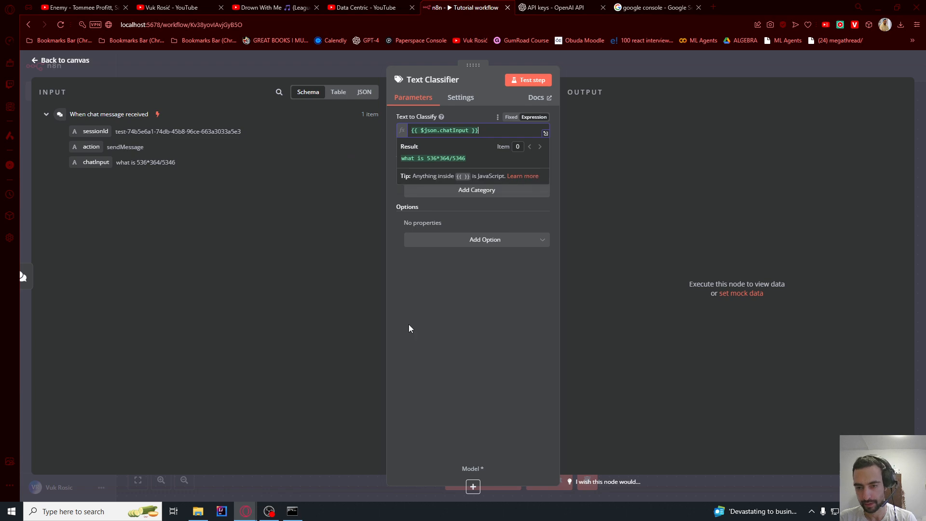
# Add the categories Sad, described as "If user said something sad.", and Happy, described as "If user said something happy."
pyautogui.click(457, 191)
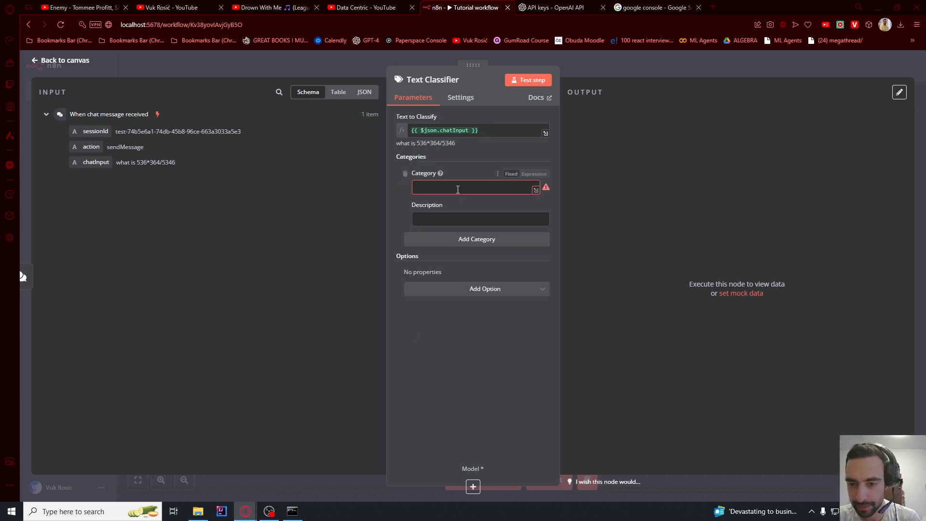
pyautogui.write('Sad')
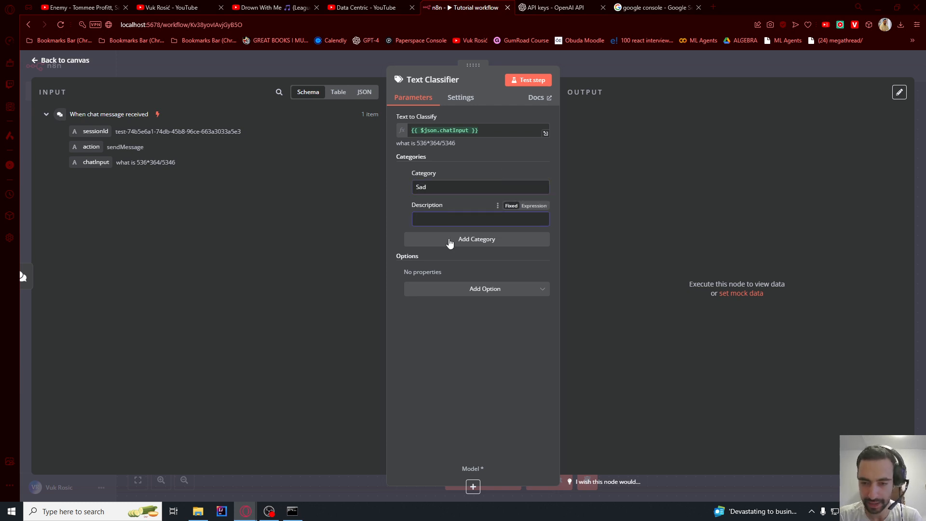
pyautogui.click(448, 242)
pyautogui.write('Ha')
pyautogui.write('ppy')
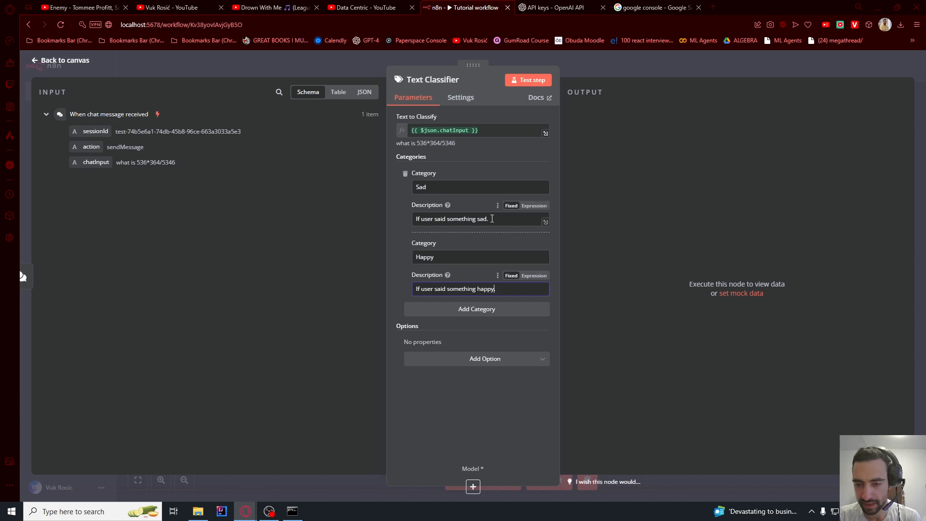
pyautogui.moveTo(488, 219); pyautogui.dragTo(385, 228)
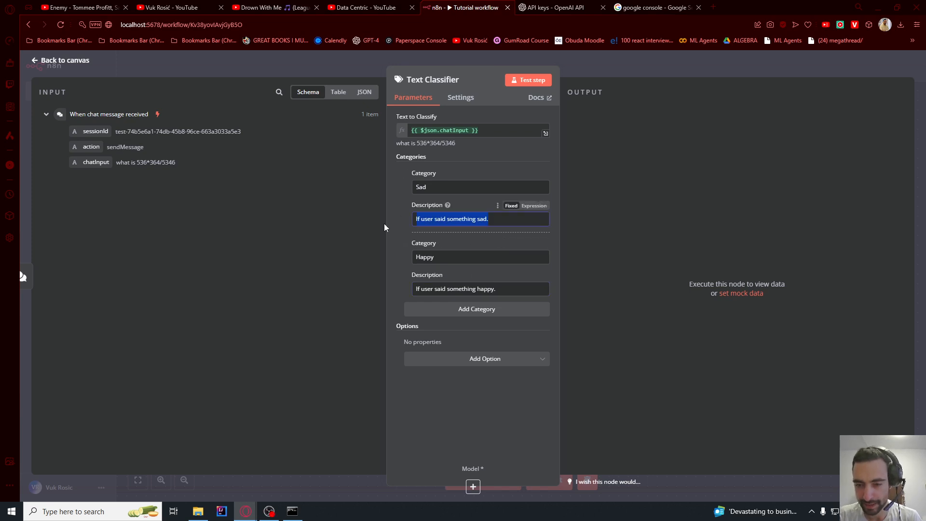
pyautogui.moveTo(496, 289); pyautogui.dragTo(434, 289)
pyautogui.click(443, 420)
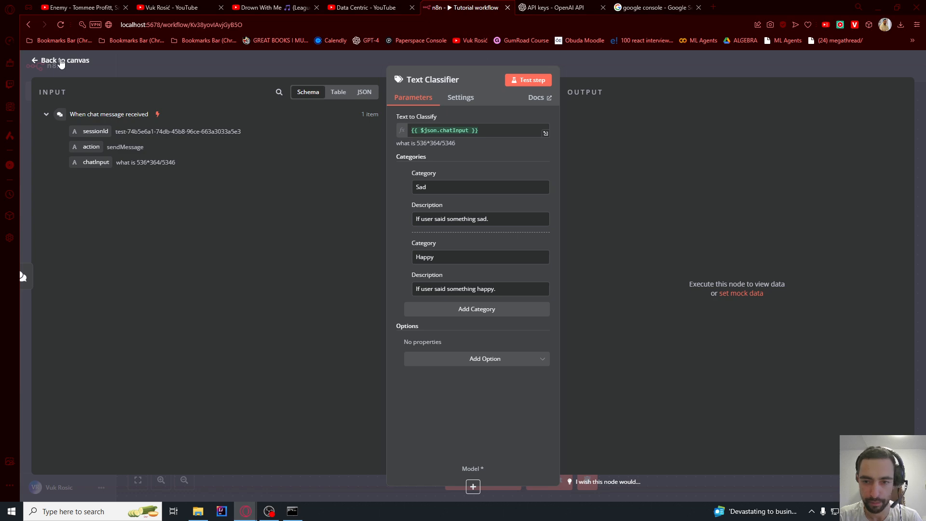
# Attach an OpenAI Chat Model to the Text Classifier, using the Tutorial OpenAI connection credential and the gpt-4o-mini model
pyautogui.click(61, 61)
pyautogui.click(436, 255)
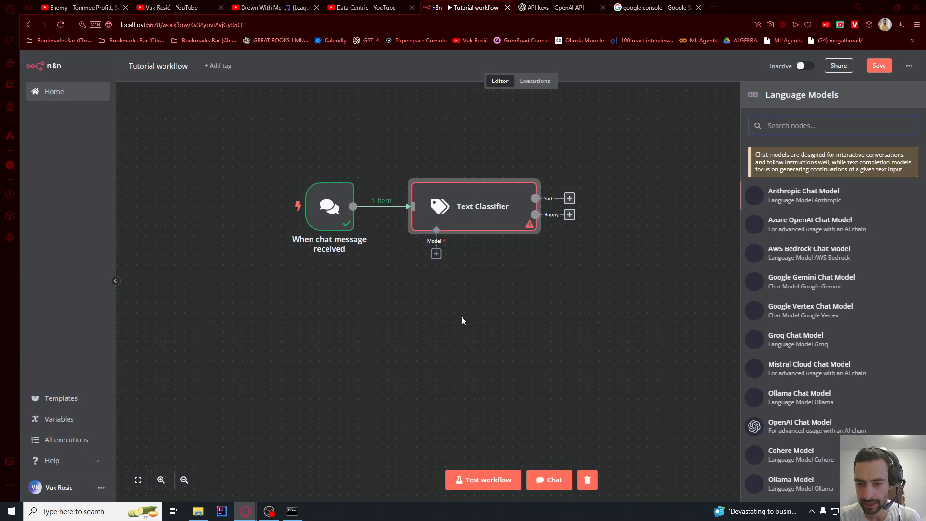
pyautogui.click(802, 434)
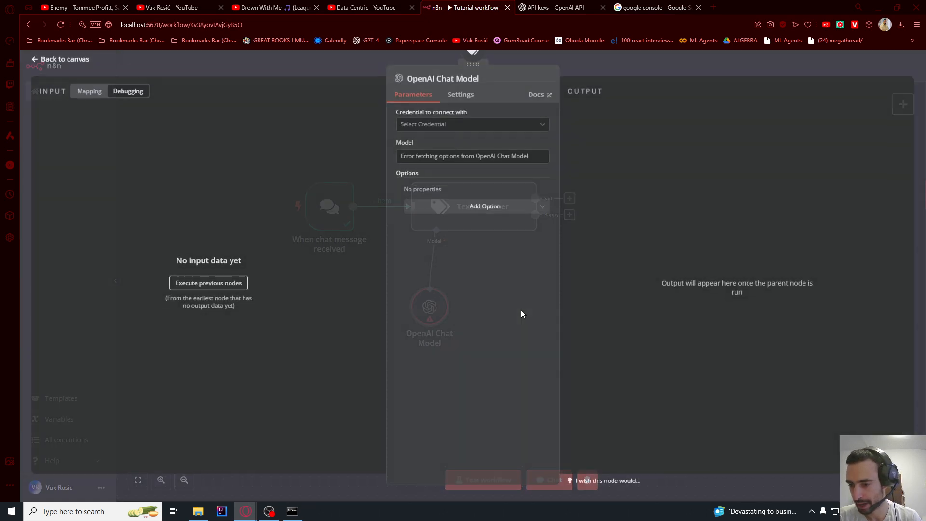
pyautogui.click(456, 126)
pyautogui.click(450, 176)
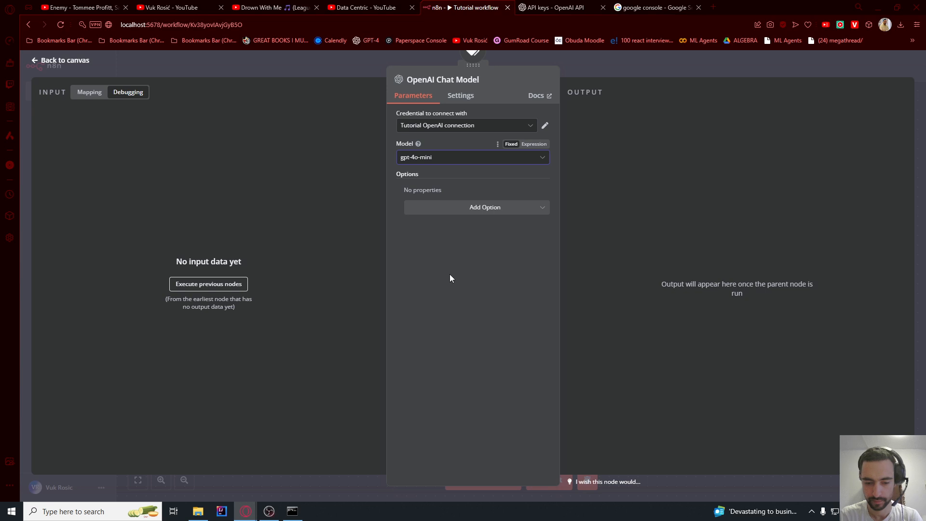
pyautogui.click(37, 61)
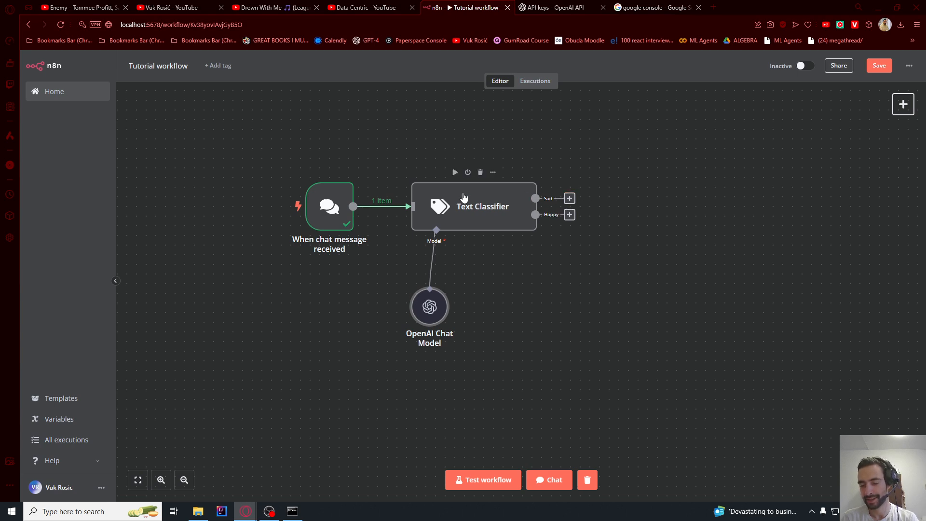
pyautogui.click(570, 198)
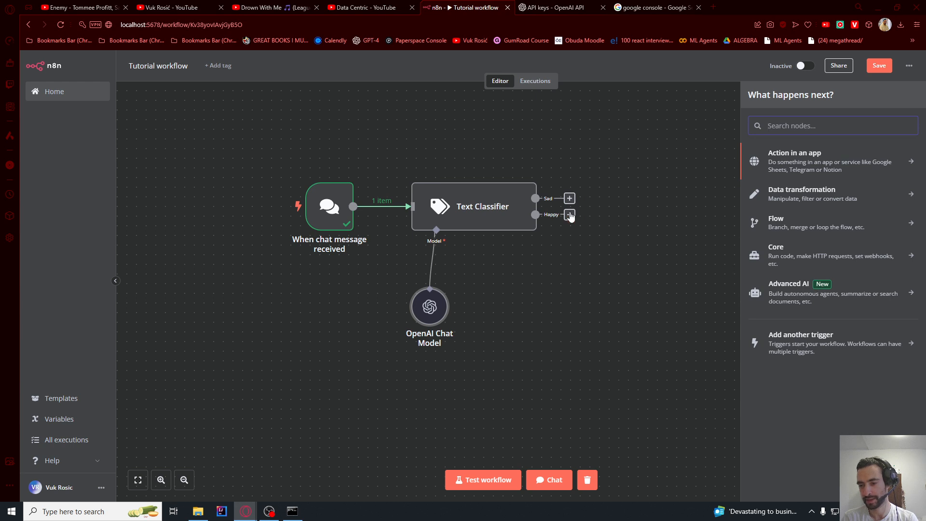
pyautogui.click(531, 361)
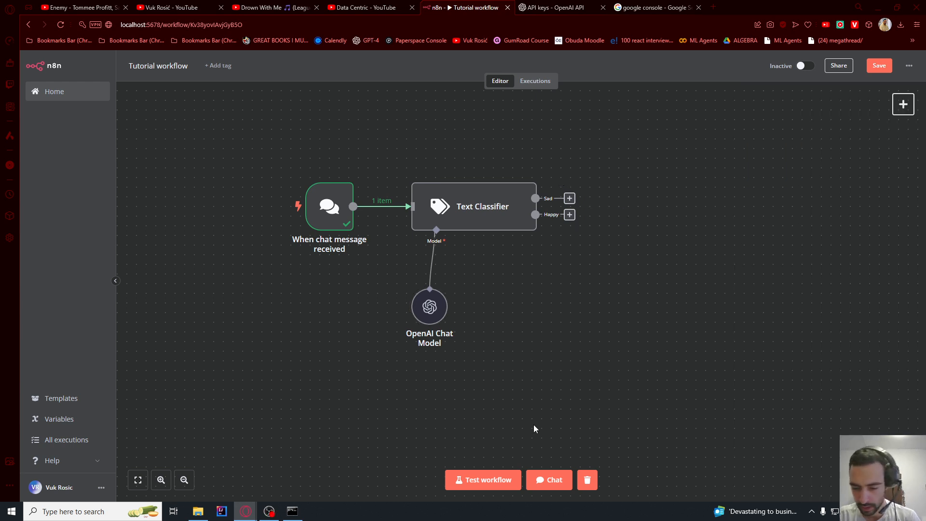
# Test the classifier through the chat with the message "i just won oscar", check the reply and close the chat window
pyautogui.click(543, 480)
pyautogui.write('i just won oscar')
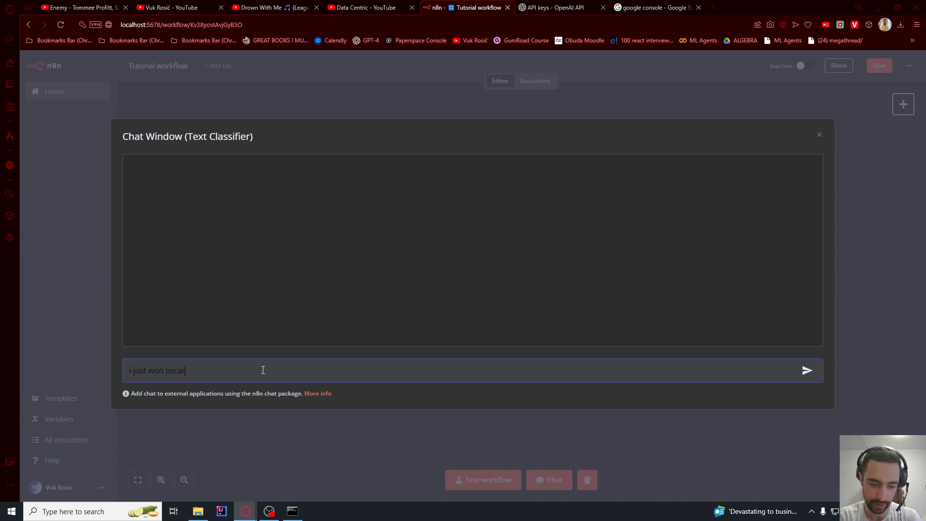
pyautogui.press('Return')
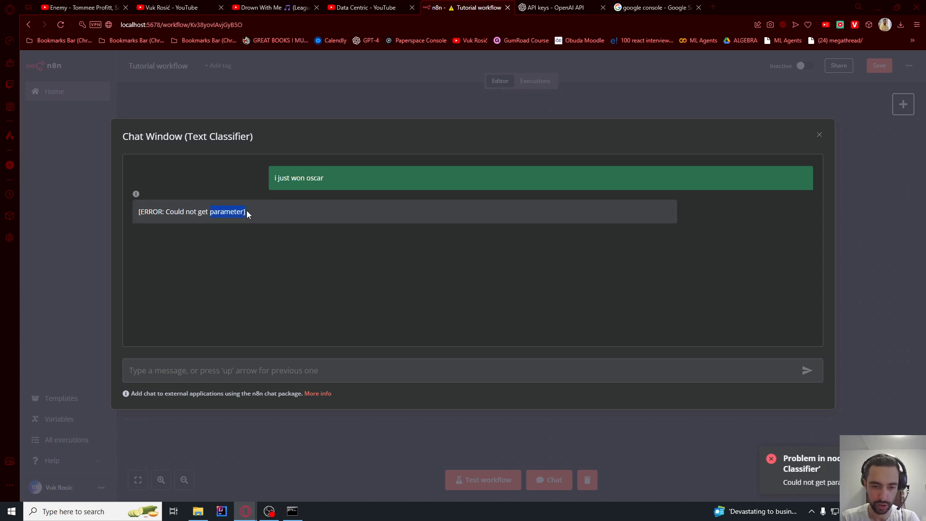
pyautogui.click(276, 232)
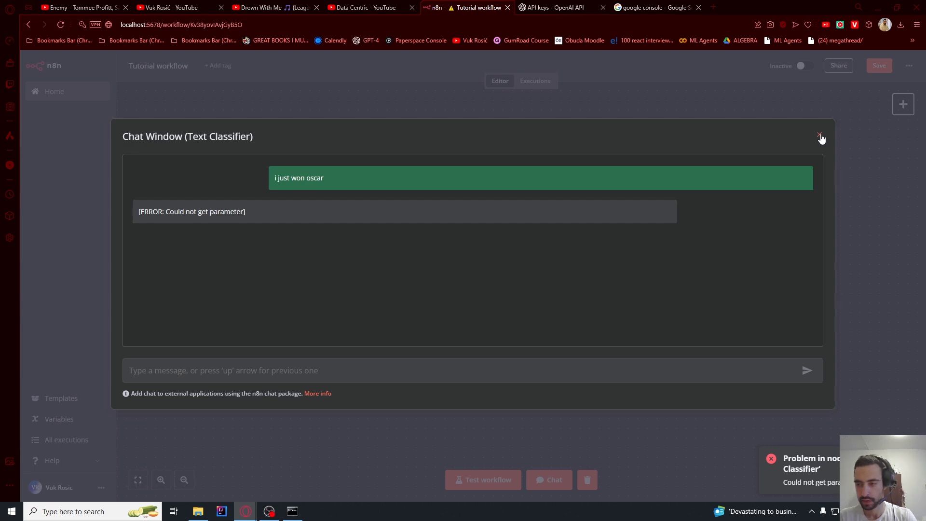
pyautogui.click(819, 136)
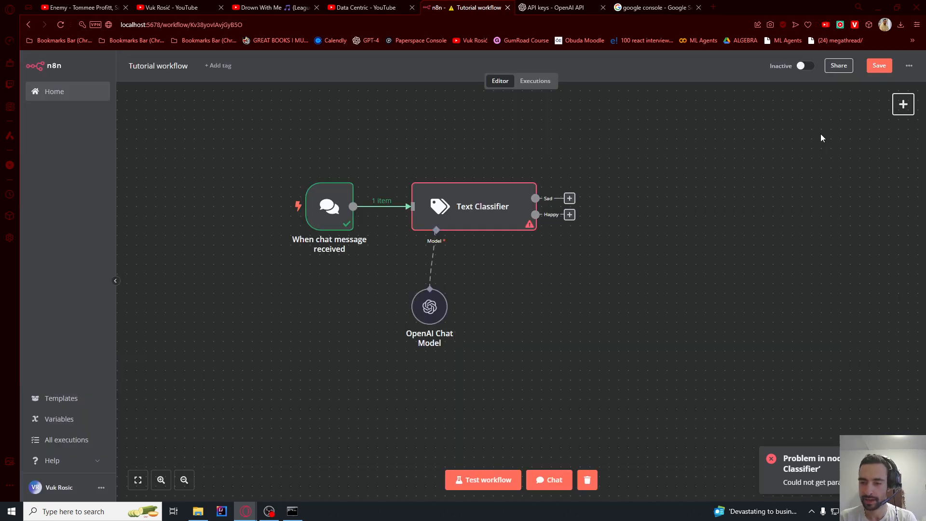
# Replace the Text Classifier's text to classify with the fixed text "I just won oscar" and test the node
pyautogui.doubleClick(462, 205)
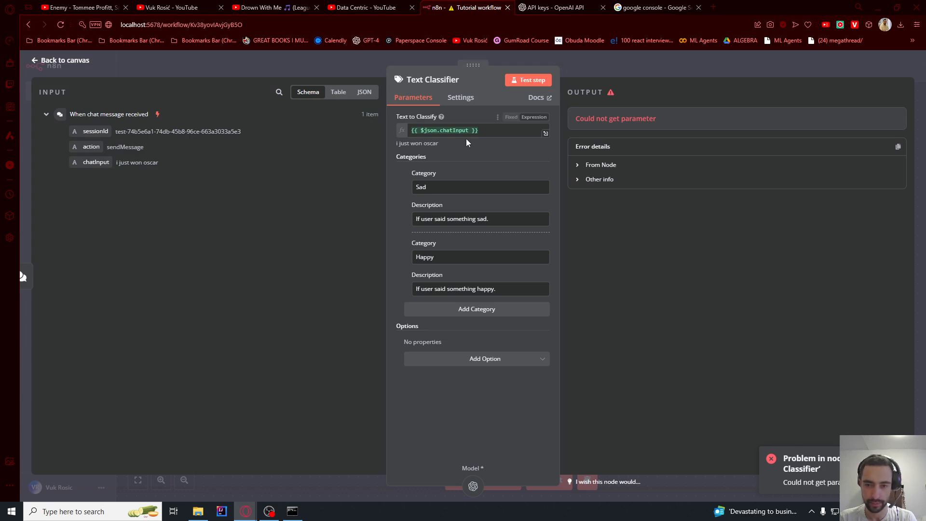
pyautogui.moveTo(610, 96)
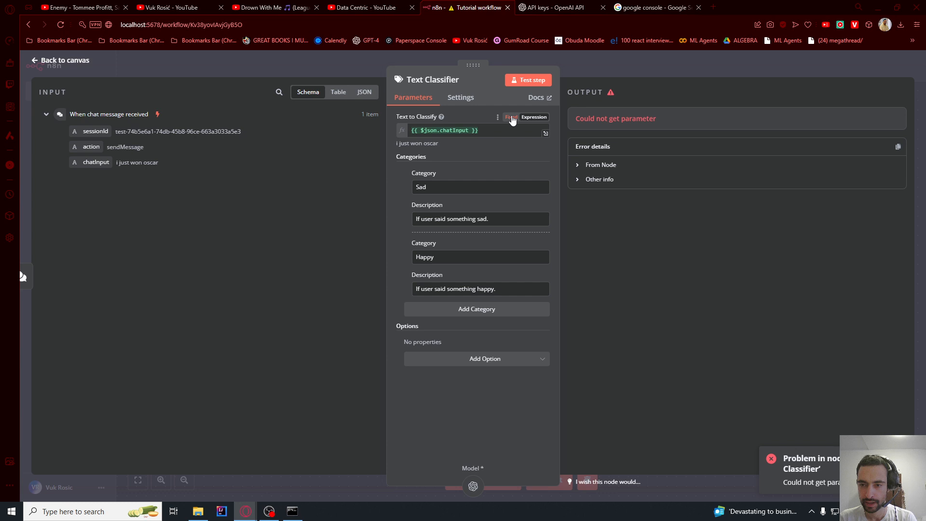
pyautogui.click(512, 120)
pyautogui.moveTo(495, 127); pyautogui.dragTo(383, 134)
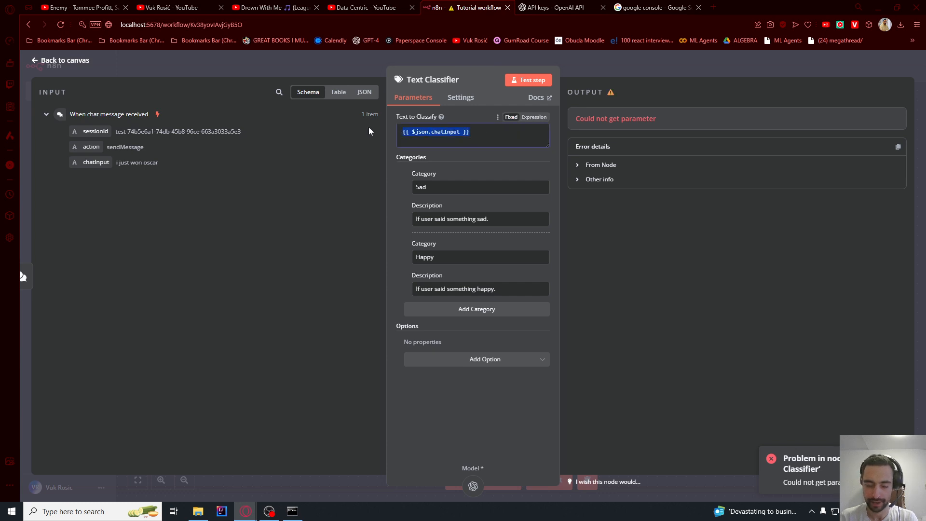
pyautogui.press('BackSpace')
pyautogui.write('I just won oscar')
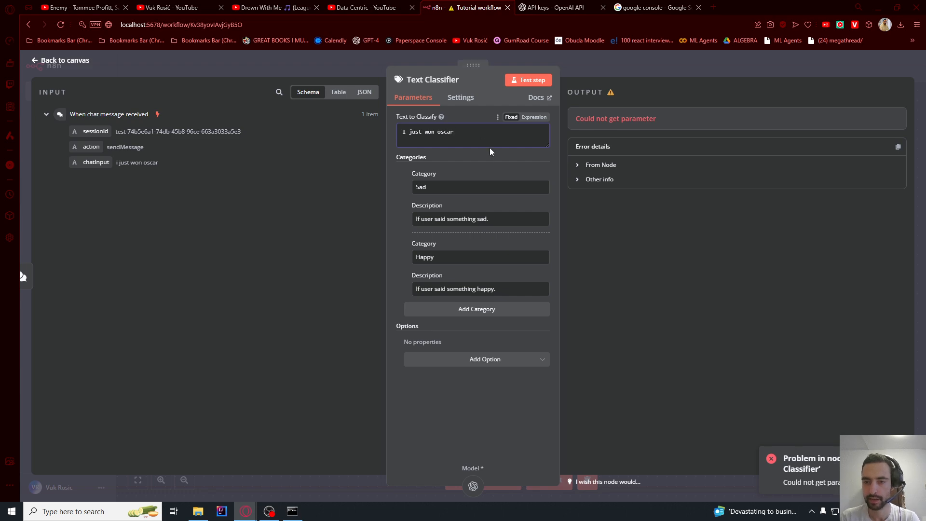
pyautogui.click(530, 85)
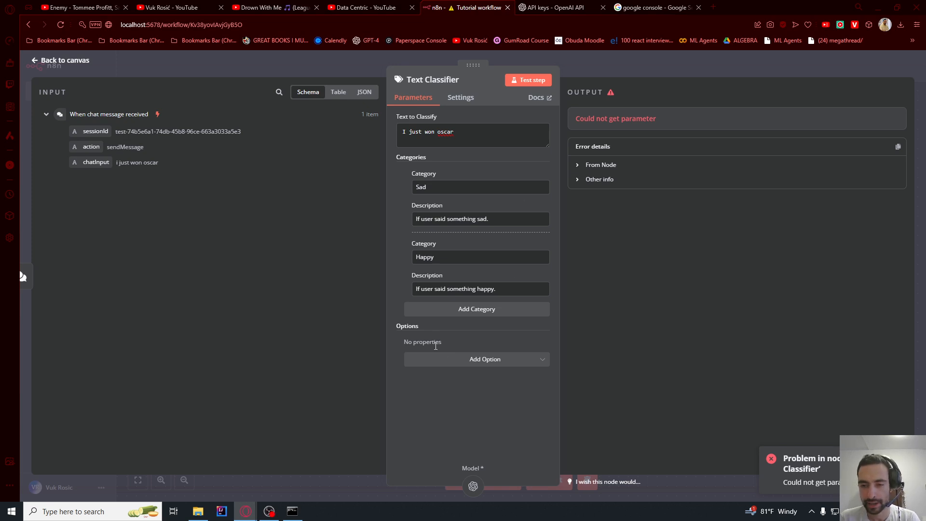
# Add the System Prompt Template option with its default prompt to the Text Classifier and test the node again
pyautogui.click(454, 361)
pyautogui.click(450, 417)
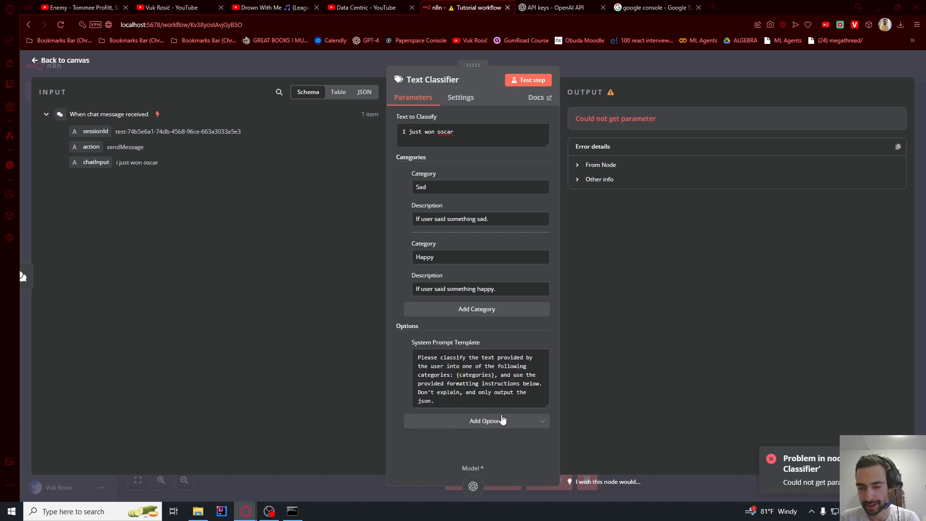
pyautogui.moveTo(445, 400); pyautogui.dragTo(417, 352)
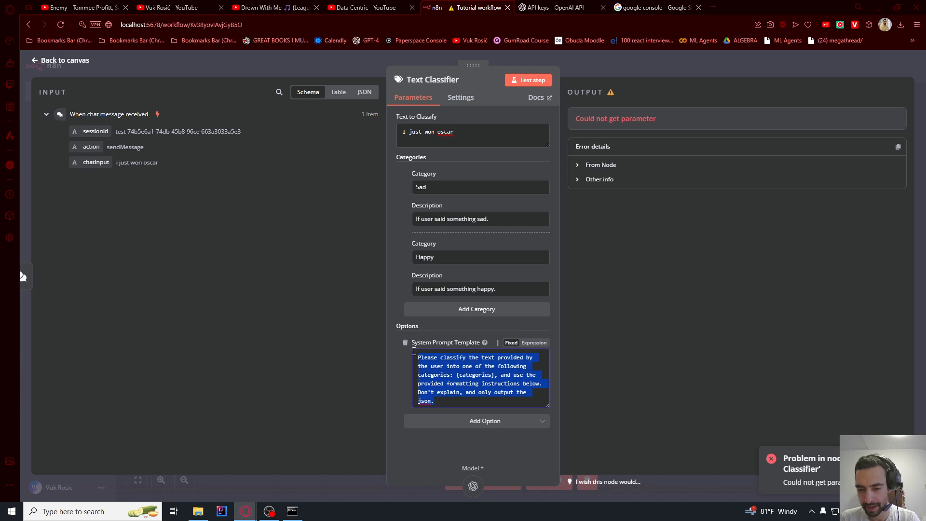
pyautogui.click(413, 443)
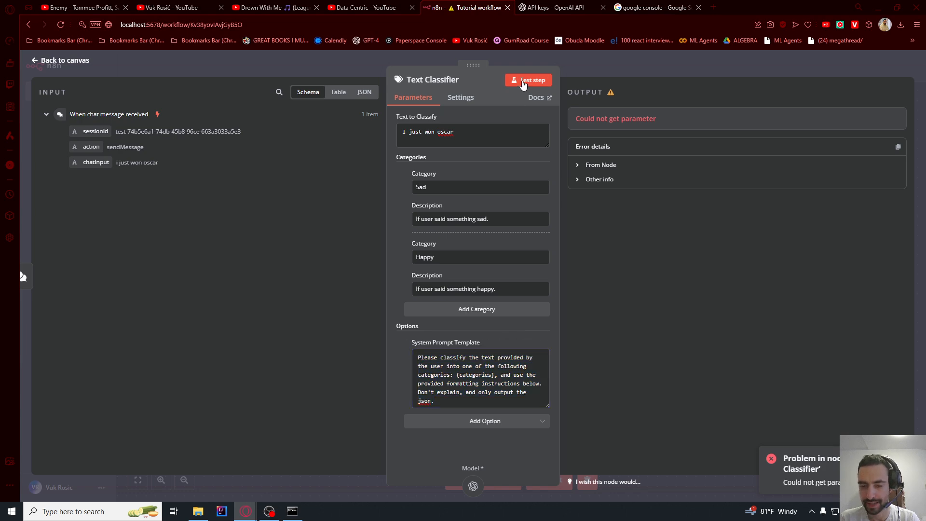
pyautogui.click(530, 79)
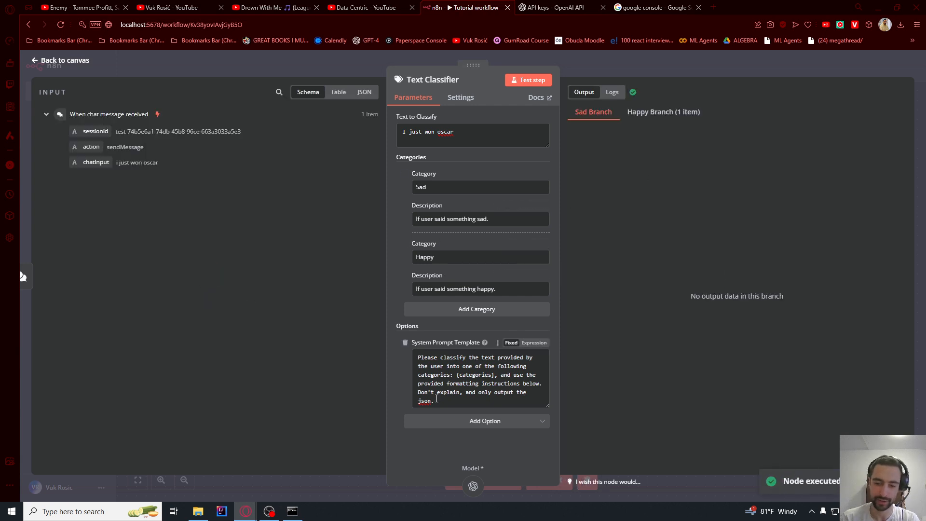
pyautogui.tripleClick(438, 392)
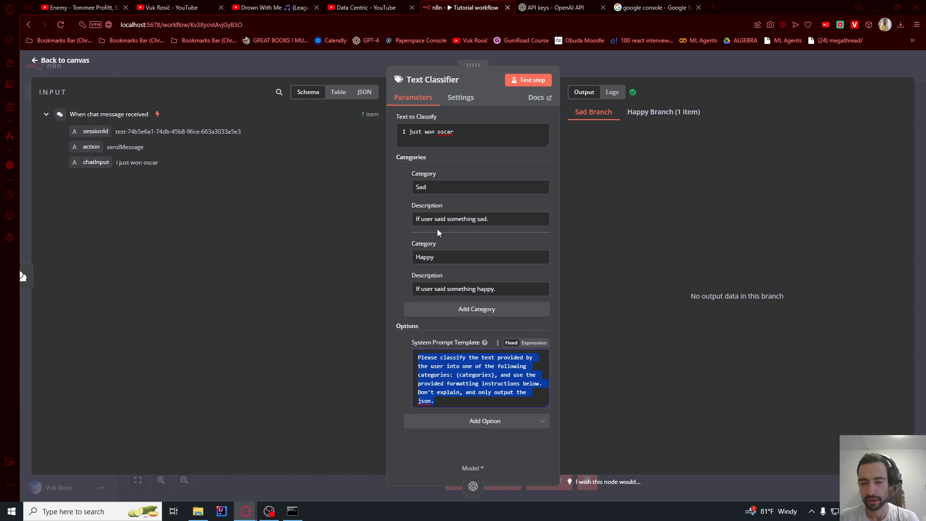
# Replace the fixed text to classify with an expression that uses the trigger's chatInput field
pyautogui.tripleClick(459, 134)
pyautogui.moveTo(454, 133); pyautogui.dragTo(431, 127)
pyautogui.press('BackSpace')
pyautogui.press('BackSpace')
pyautogui.press('BackSpace')
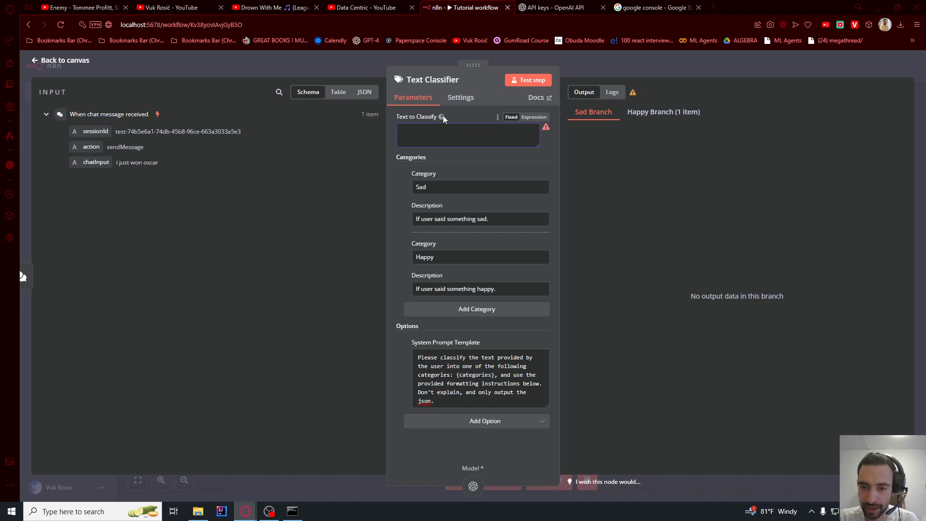
pyautogui.click(533, 117)
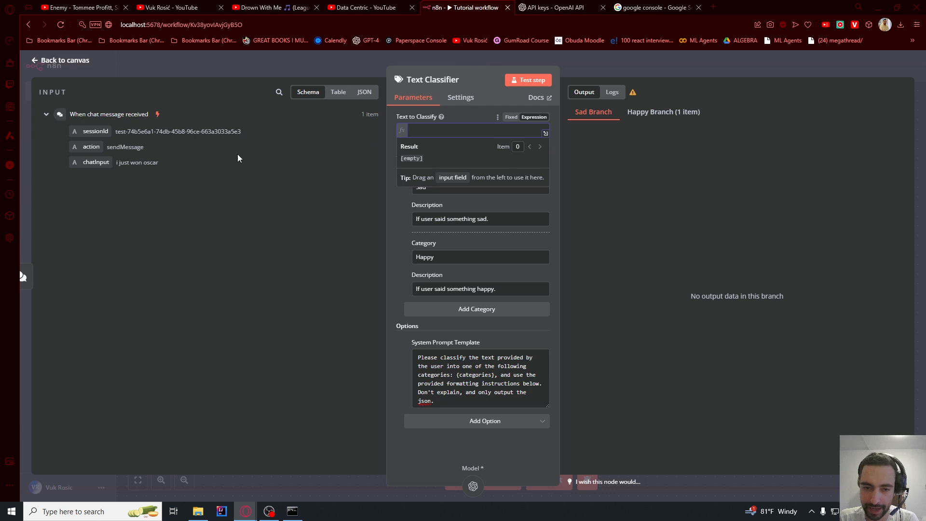
pyautogui.moveTo(97, 162); pyautogui.dragTo(418, 142)
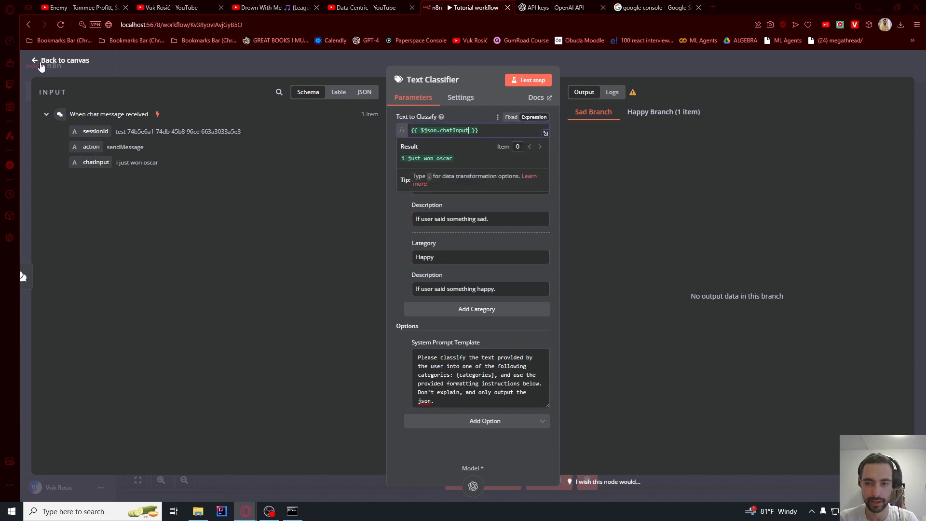
# Return to the canvas, run the workflow and send the chat message "i just got fired"
pyautogui.click(41, 64)
pyautogui.click(494, 484)
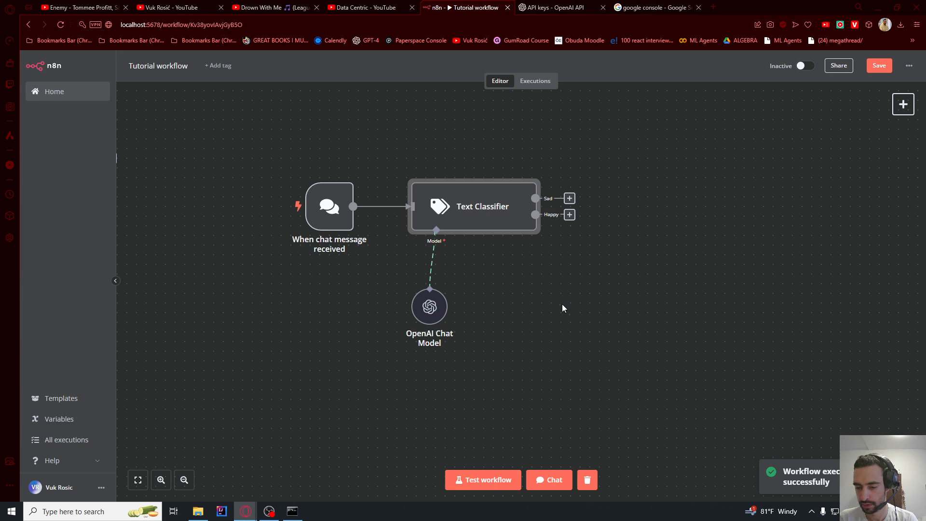
pyautogui.click(549, 477)
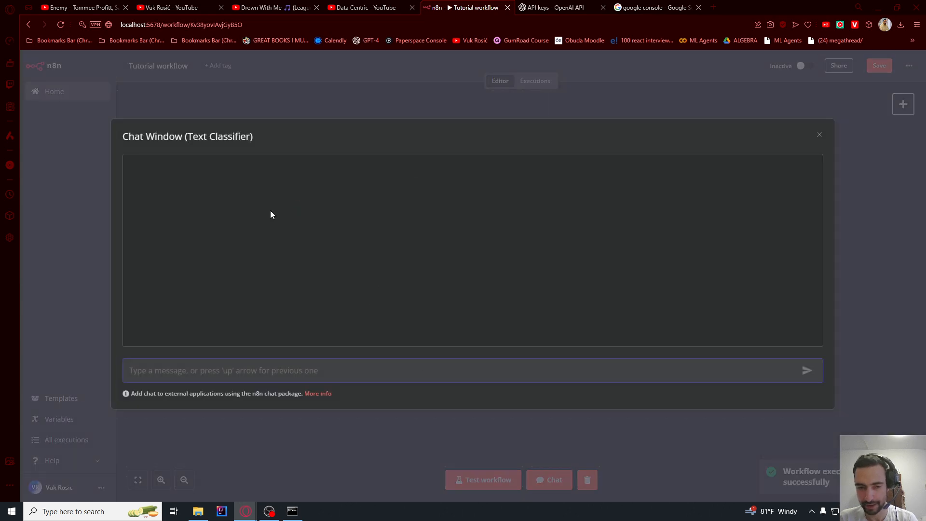
pyautogui.write('i just got')
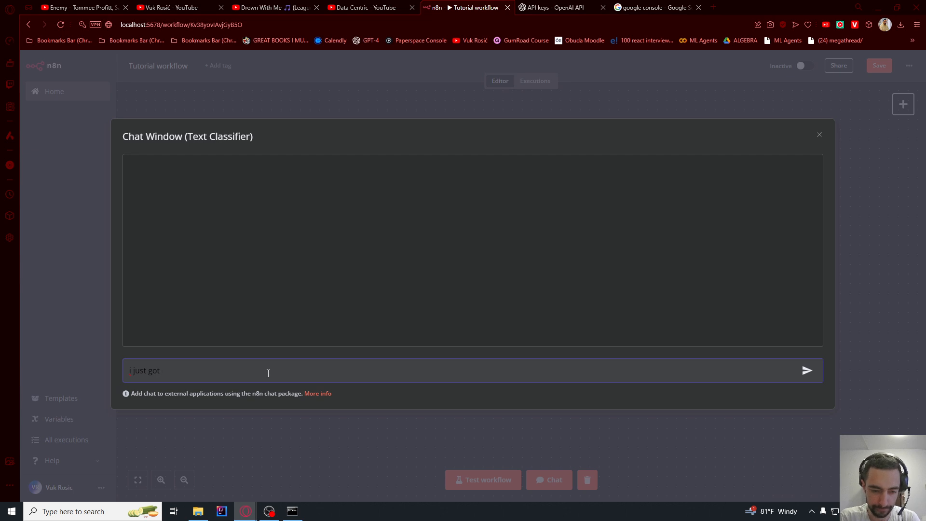
pyautogui.press('Return')
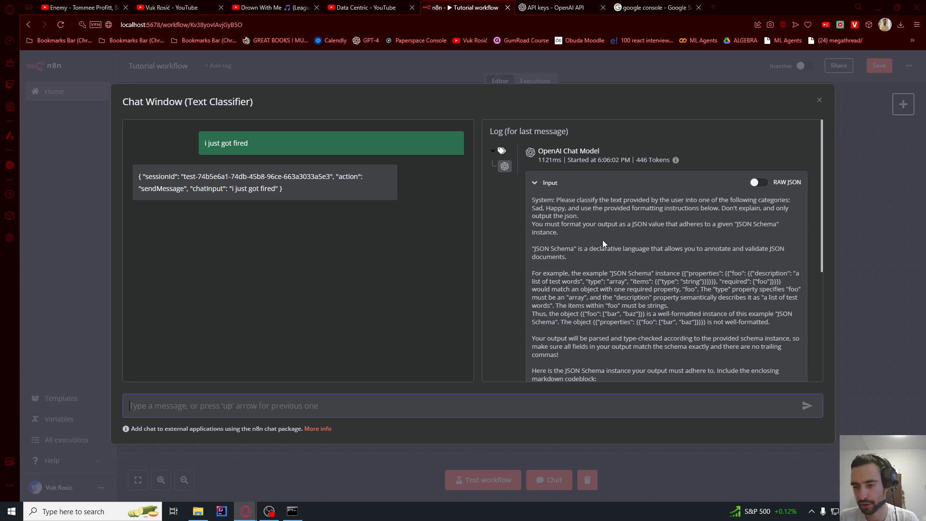
# Examine the OpenAI Chat Model's prompt and output in the log for the last chat message
pyautogui.scroll(-4, 603, 239)
pyautogui.moveTo(550, 340); pyautogui.dragTo(602, 340)
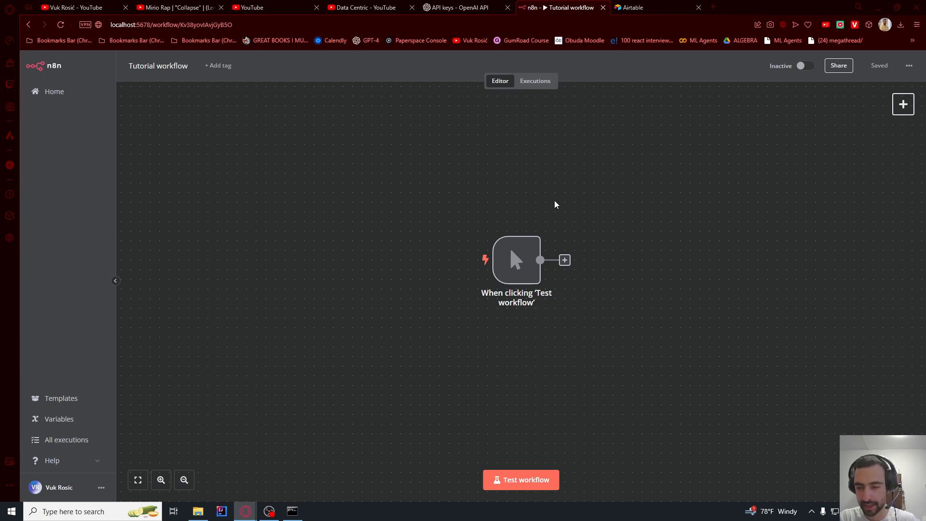
# Add an Airtable node with the Create a record action after the manual trigger
pyautogui.click(567, 261)
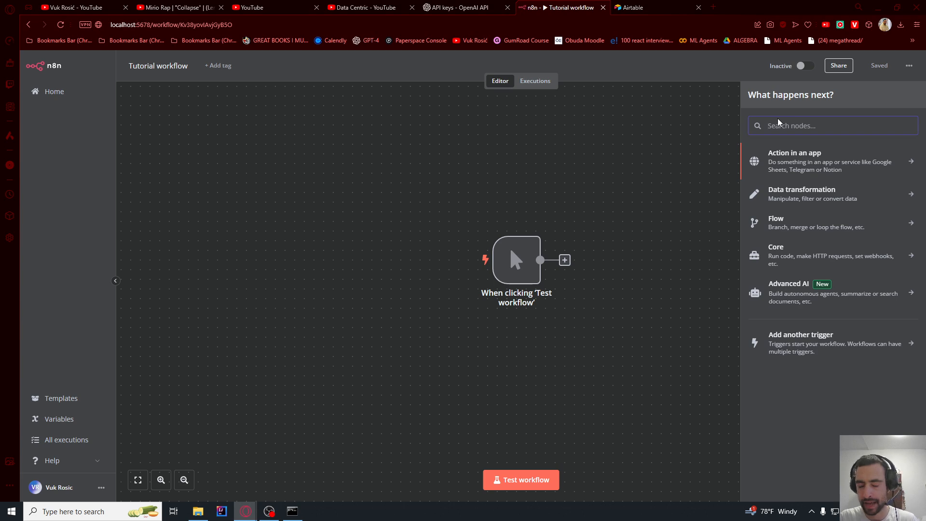
pyautogui.write('airt')
pyautogui.click(773, 155)
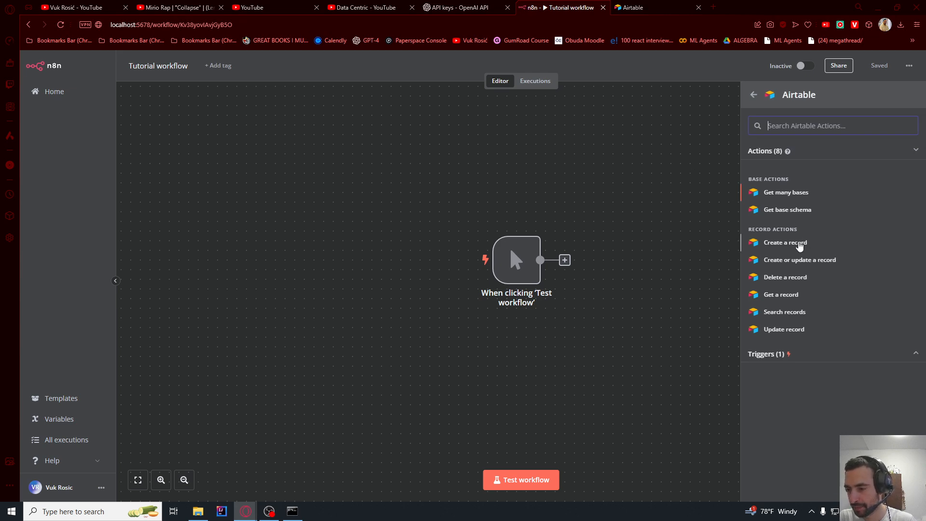
pyautogui.moveTo(801, 242); pyautogui.dragTo(629, 243)
pyautogui.doubleClick(628, 243)
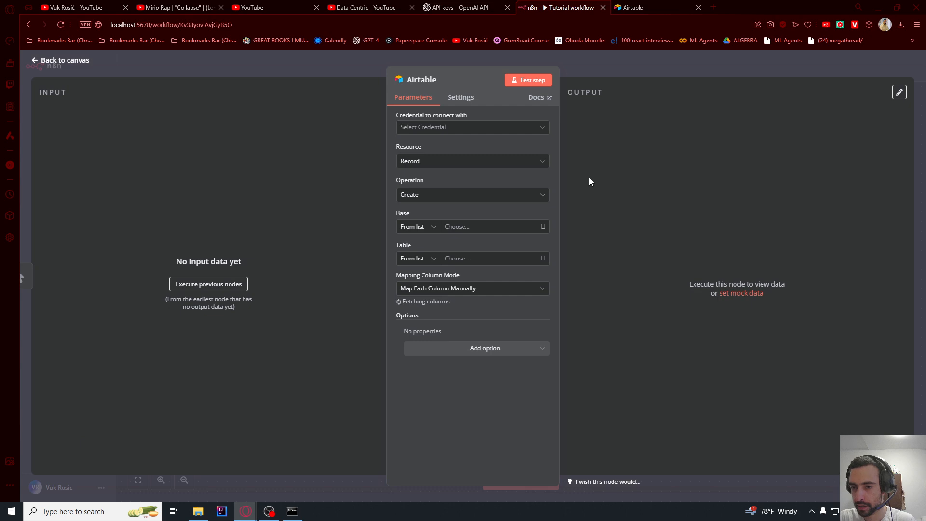
# Start a new Airtable credential for the node and set it to connect using Access Token
pyautogui.click(440, 126)
pyautogui.click(434, 151)
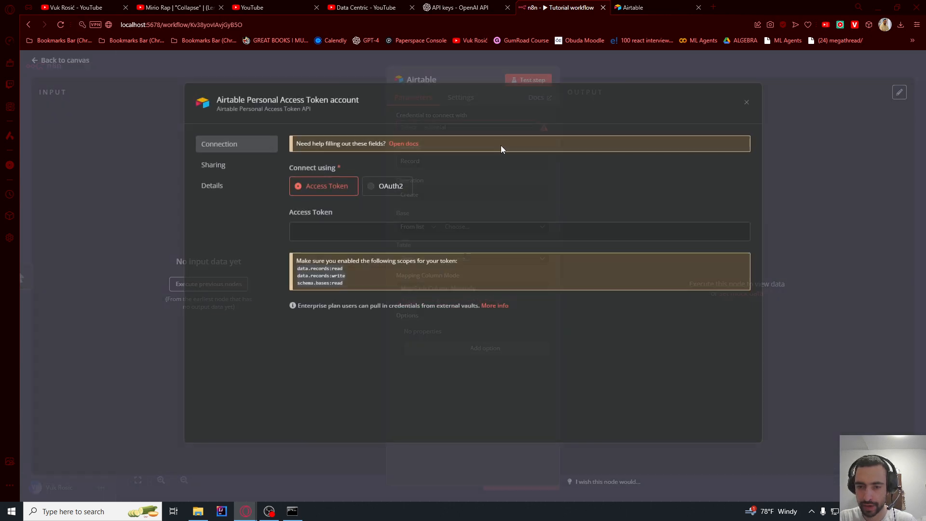
pyautogui.click(381, 192)
pyautogui.click(327, 189)
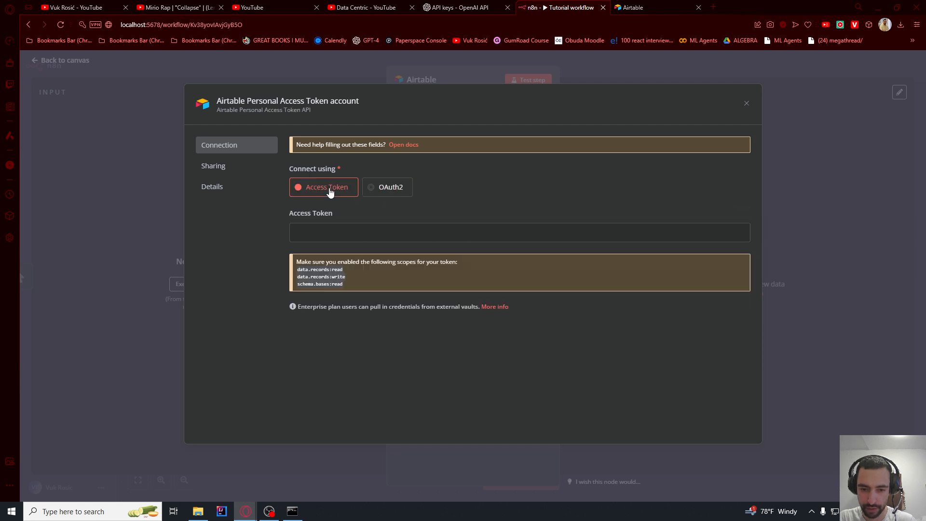
# Switch to Airtable and create a new blank base in the Development workspace
pyautogui.click(651, 6)
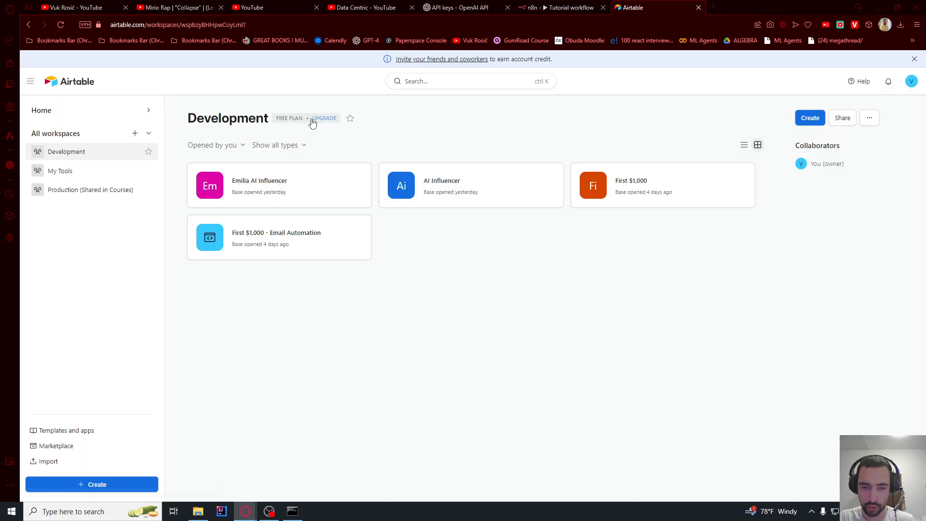
pyautogui.click(815, 119)
pyautogui.click(537, 277)
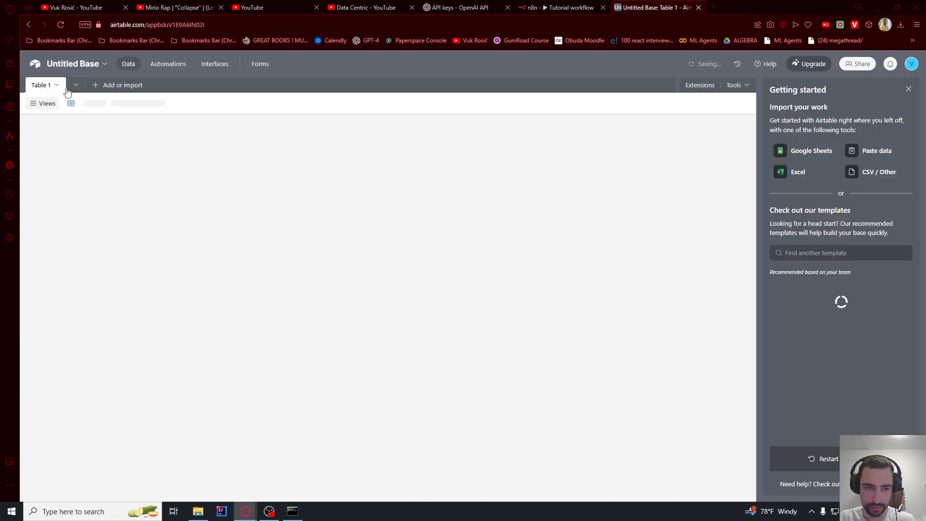
# Open the Builder Hub from the account options and start a new personal access token named "TutorialT"
pyautogui.click(912, 64)
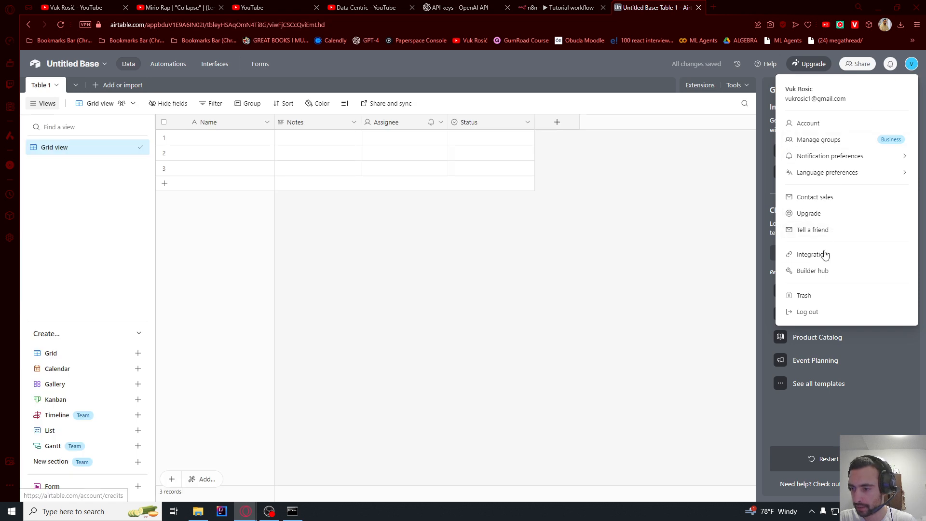
pyautogui.click(820, 274)
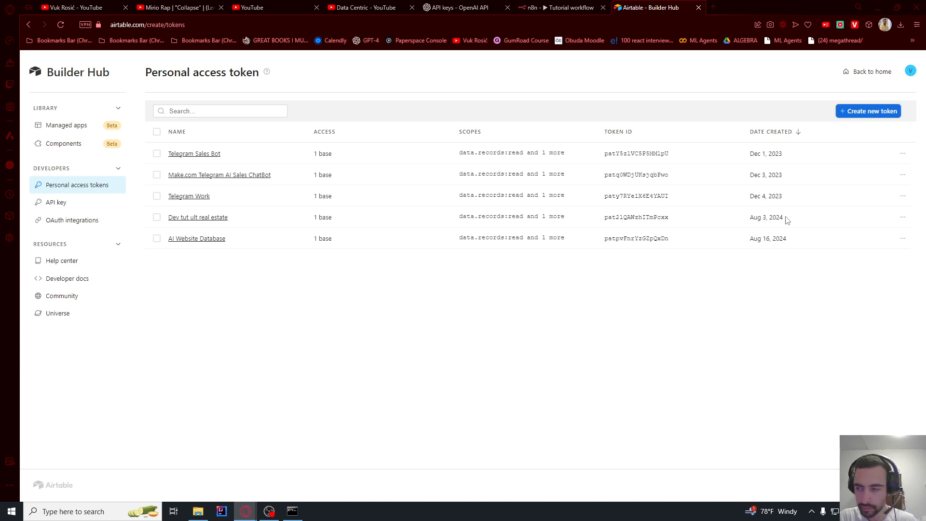
pyautogui.click(857, 112)
pyautogui.write('TutorialT')
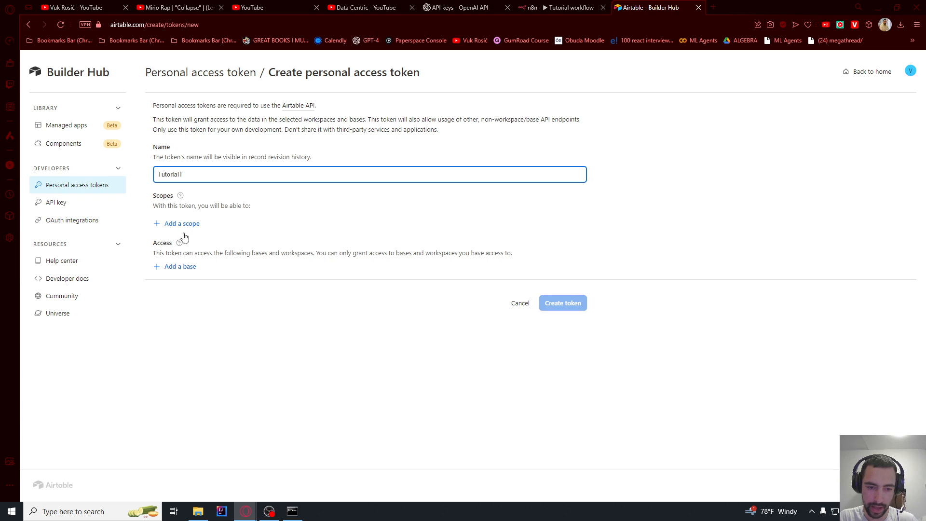
# Give the token the data.records:read and data.records:write scopes and access to Untitled Base, and create it
pyautogui.click(188, 225)
pyautogui.click(201, 270)
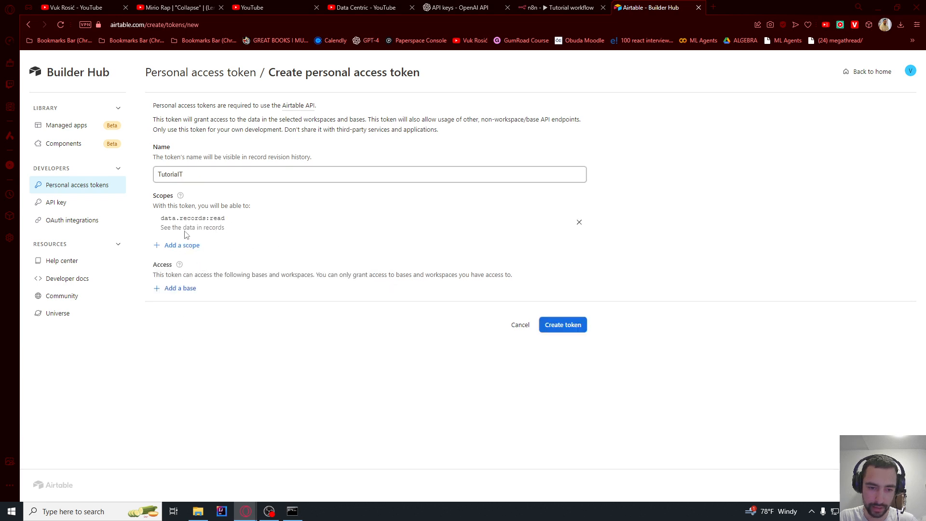
pyautogui.click(179, 245)
pyautogui.click(182, 299)
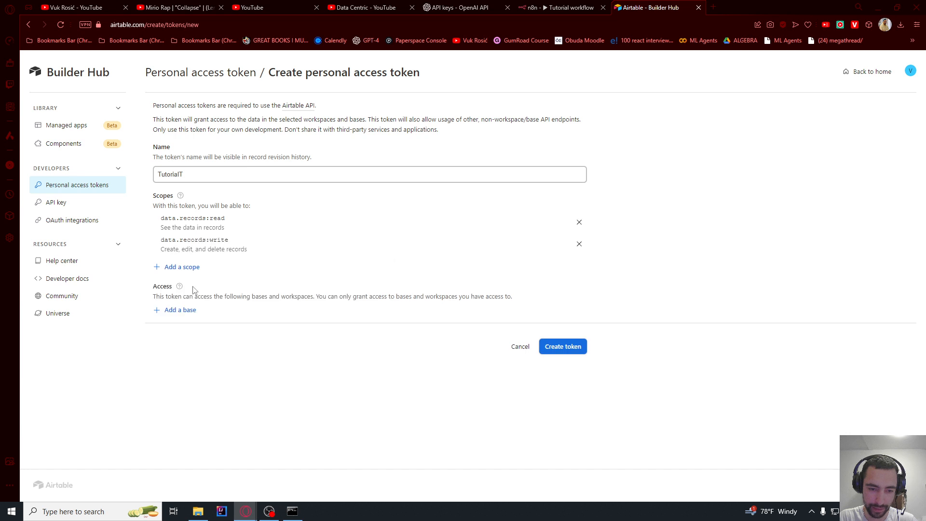
pyautogui.click(173, 311)
pyautogui.scroll(-5, 194, 356)
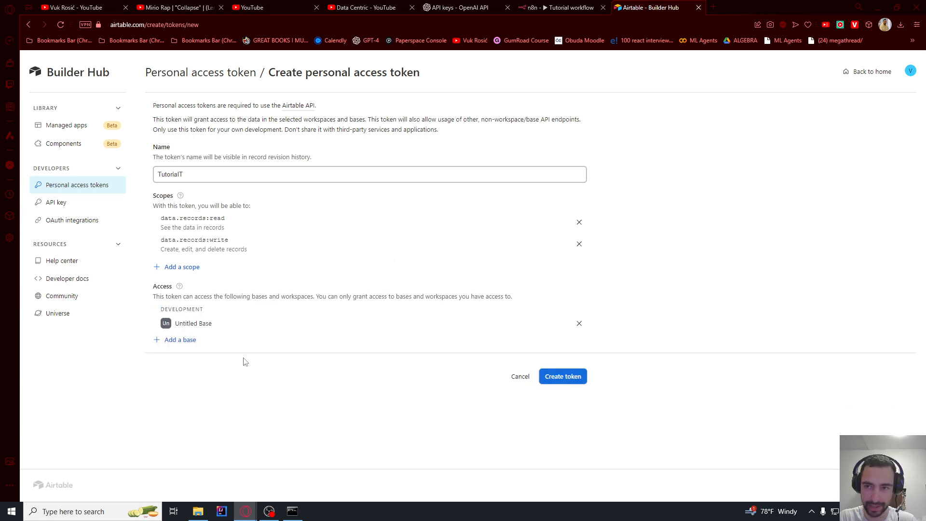
pyautogui.click(571, 381)
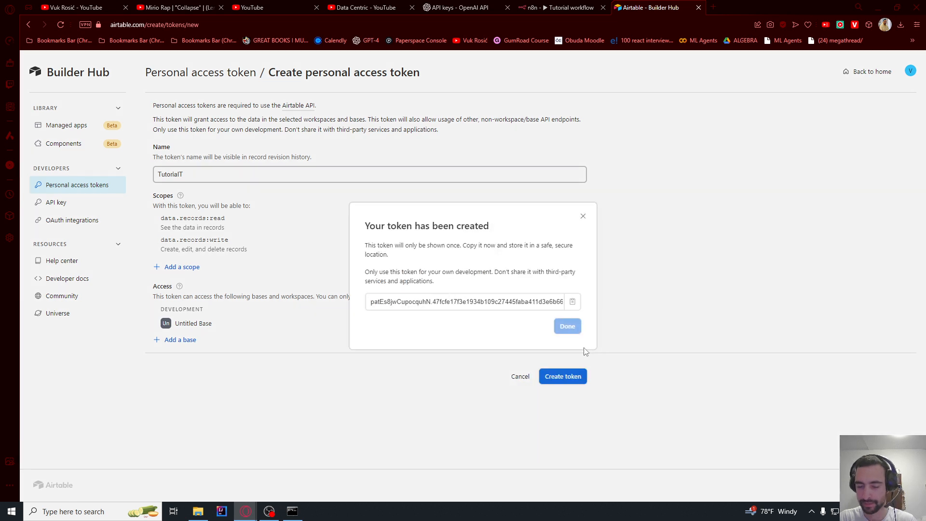
# Copy the new personal access token and paste it into the Access Token field of the n8n Airtable credential
pyautogui.click(572, 302)
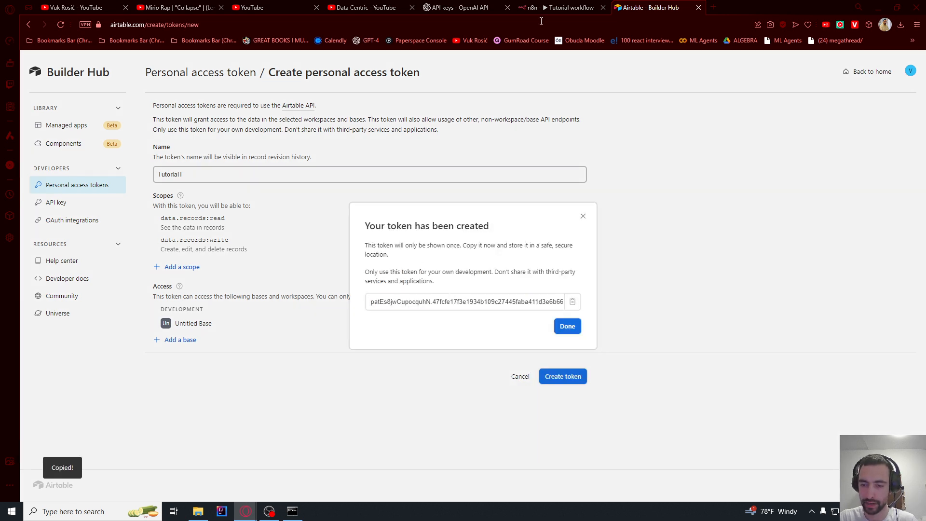
pyautogui.click(542, 6)
pyautogui.click(357, 230)
pyautogui.hotkey('ctrl', 'v')
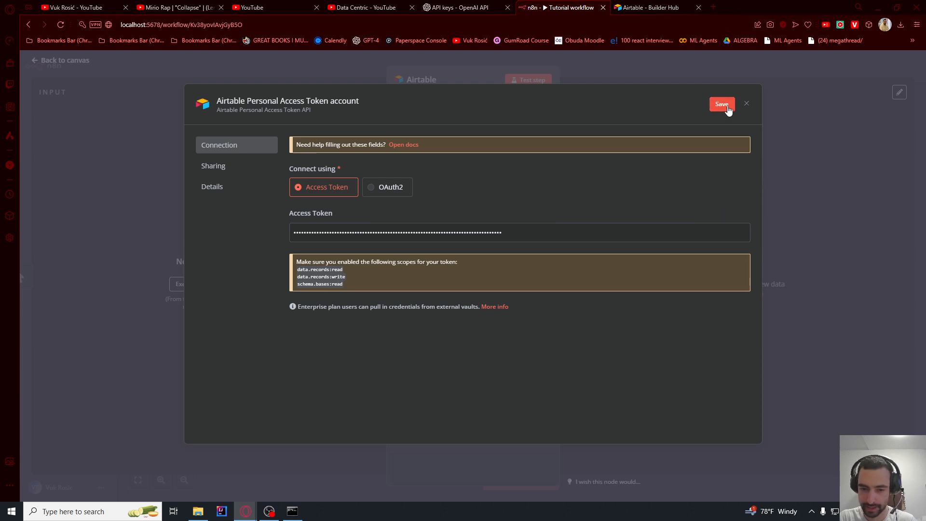
# Back in Airtable, add the required schema.bases:read scope to the TutorialT token and save the changes
pyautogui.moveTo(318, 284); pyautogui.dragTo(343, 284)
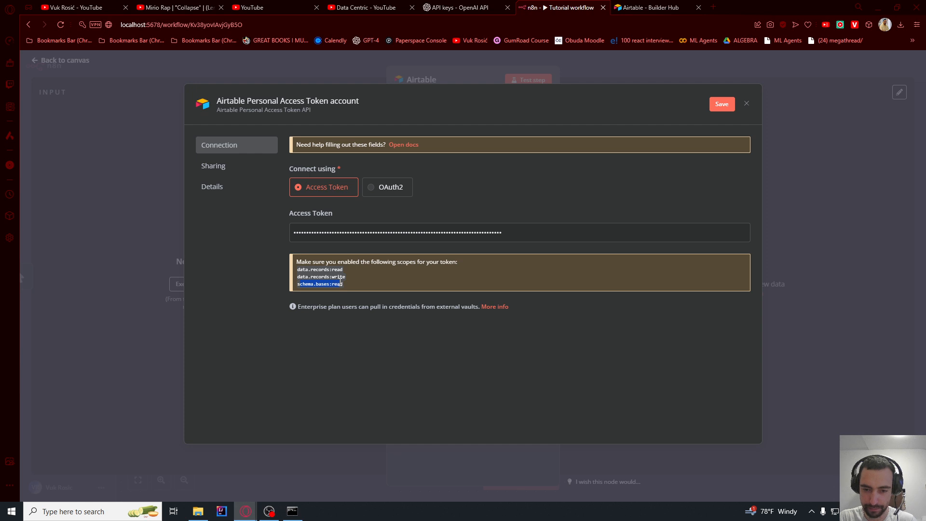
pyautogui.click(675, 6)
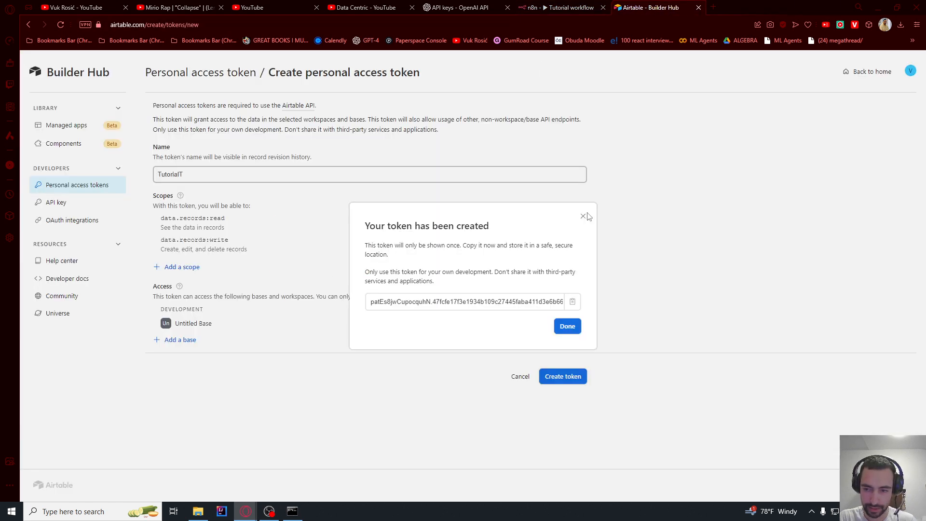
pyautogui.click(567, 326)
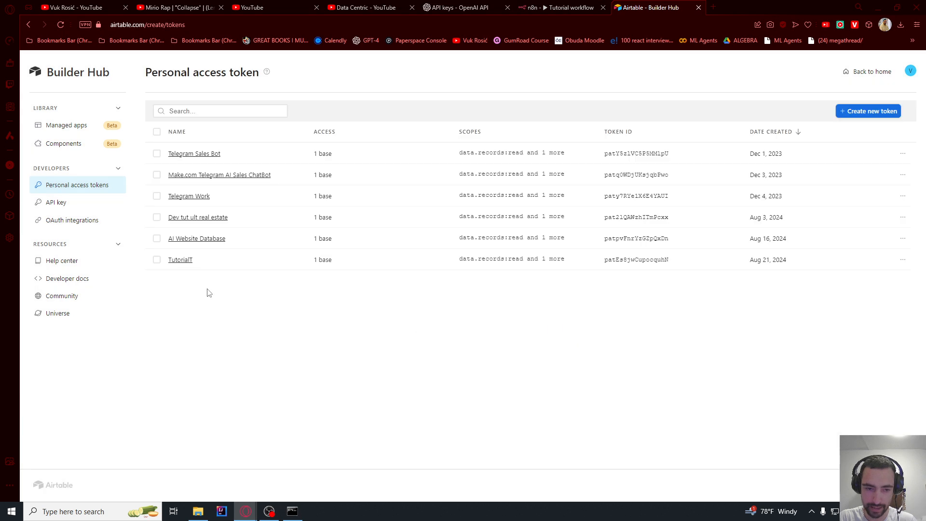
pyautogui.click(188, 261)
pyautogui.click(189, 236)
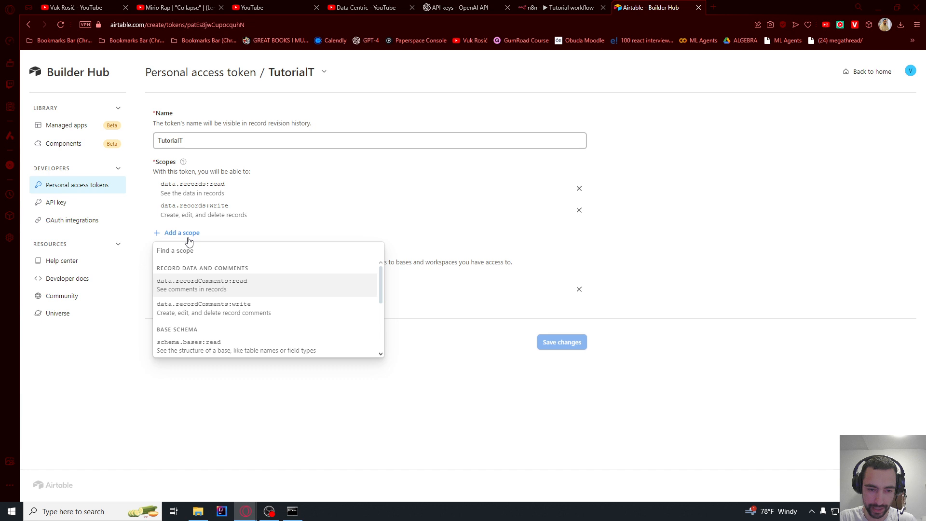
pyautogui.write('sc')
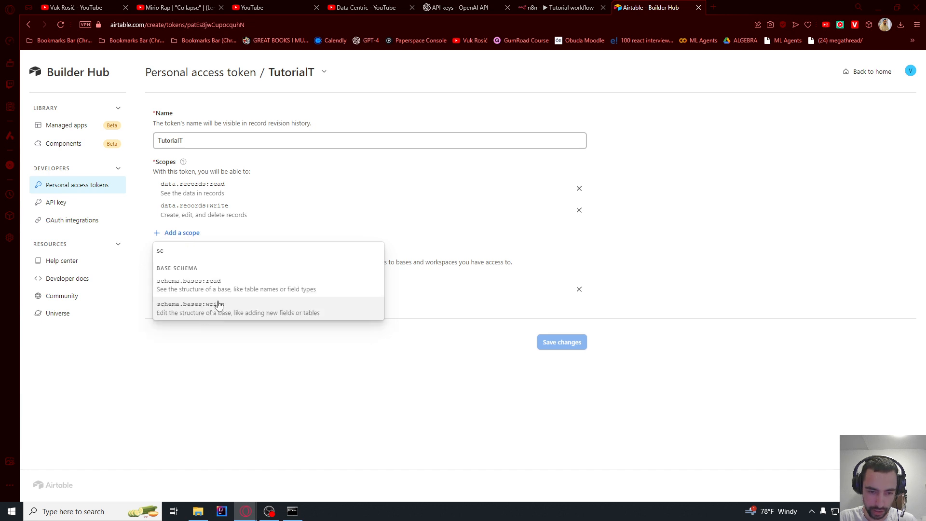
pyautogui.click(215, 285)
pyautogui.click(561, 366)
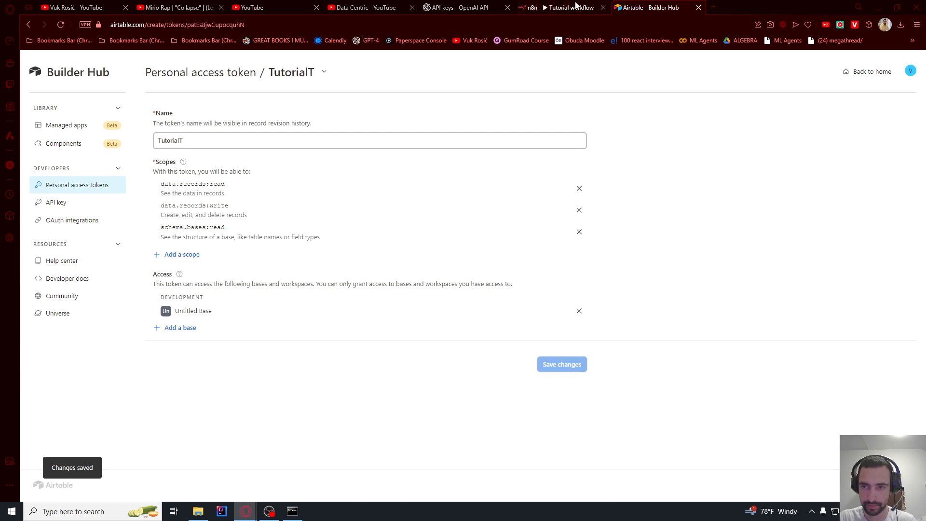
# Return to n8n, save the Airtable Personal Access Token credential and close its dialog
pyautogui.click(577, 8)
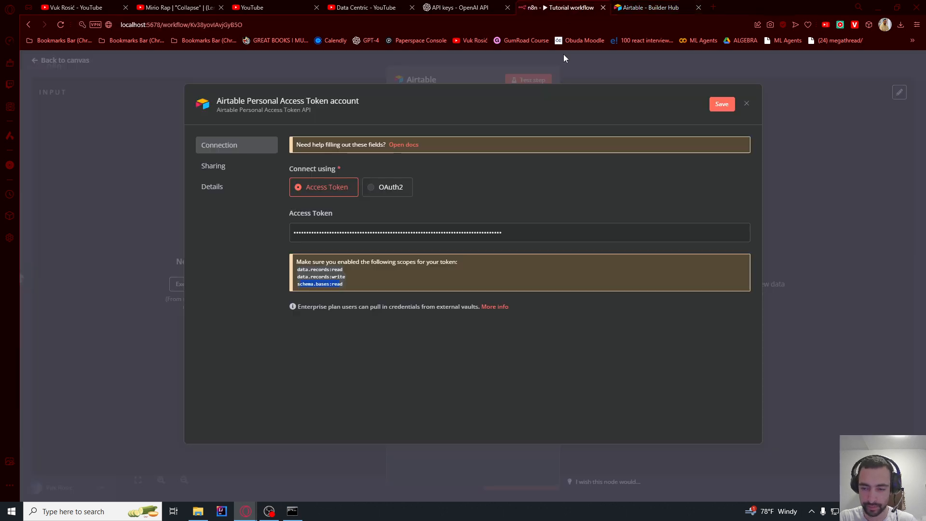
pyautogui.click(722, 105)
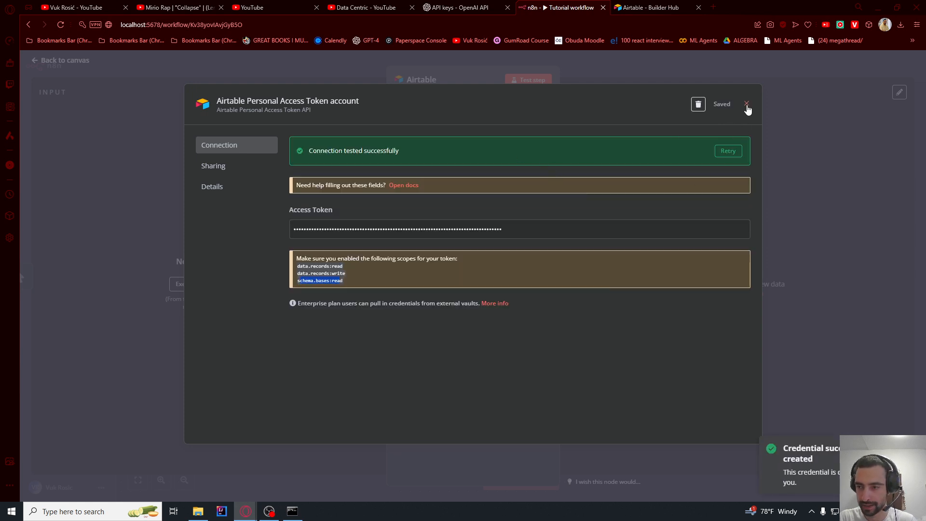
pyautogui.click(747, 106)
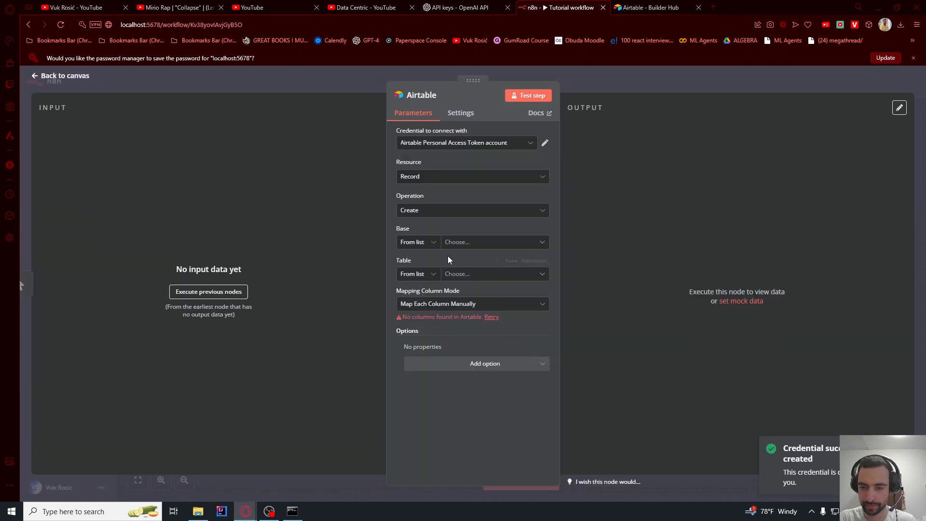
# Keep the Airtable node's operation on Create and choose Untitled Base as its base
pyautogui.click(427, 210)
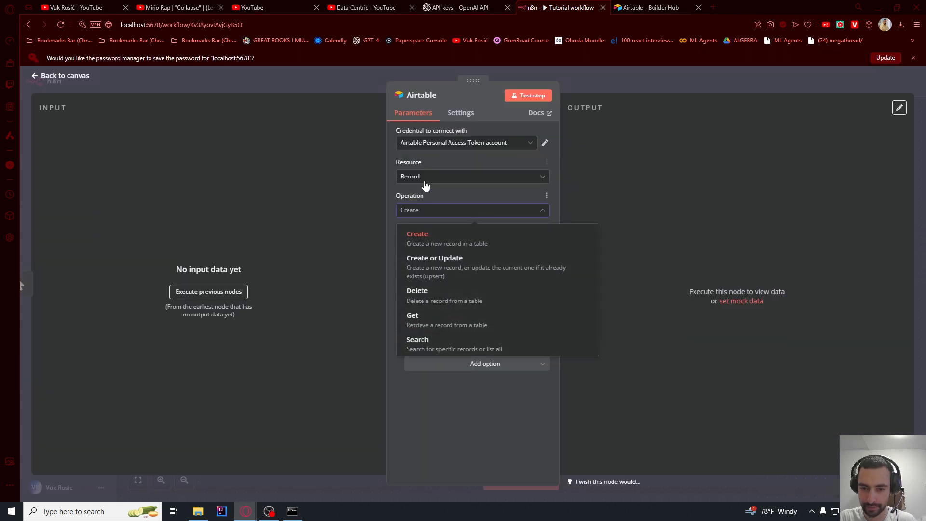
pyautogui.click(418, 235)
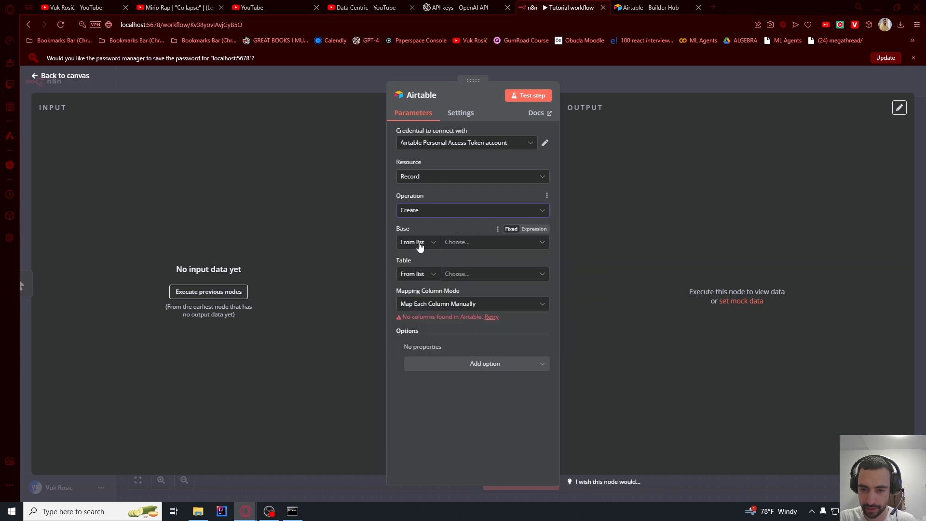
pyautogui.click(477, 244)
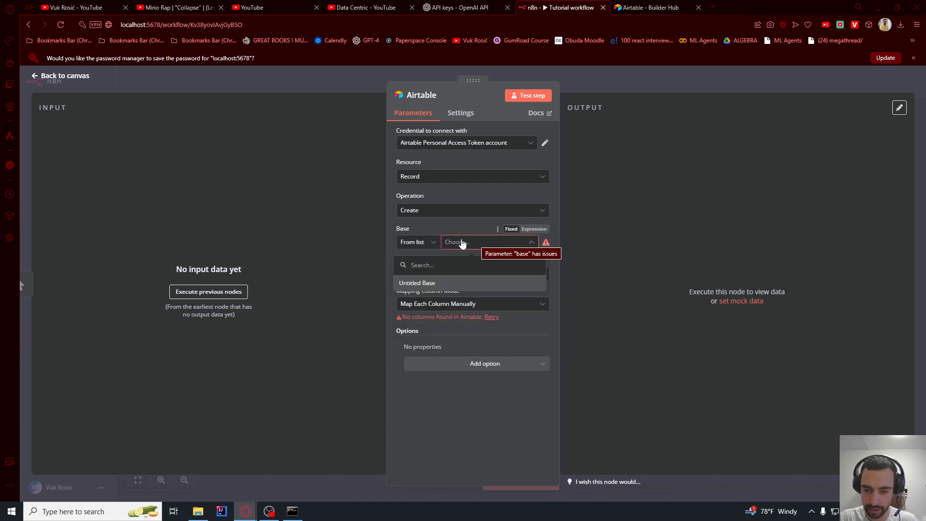
pyautogui.click(427, 288)
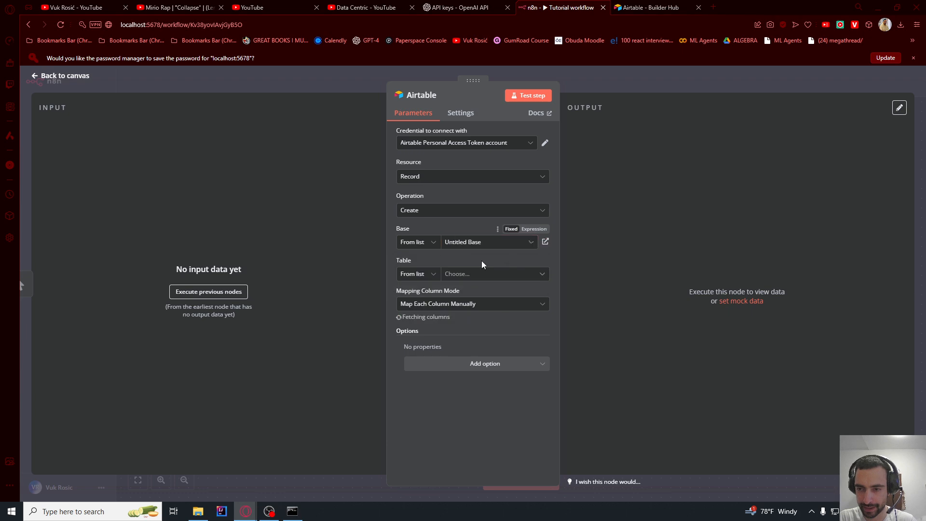
# Switch to Airtable, go back to the new untitled base and rename it "Tutorial Base"
pyautogui.hotkey('ctrl', 'Tab')
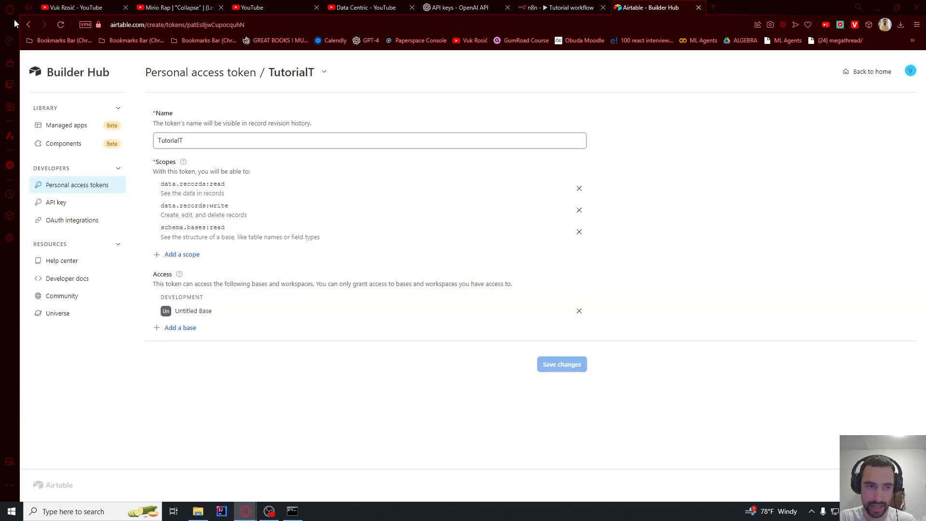
pyautogui.click(28, 25)
pyautogui.click(29, 24)
pyautogui.click(29, 24)
pyautogui.click(29, 25)
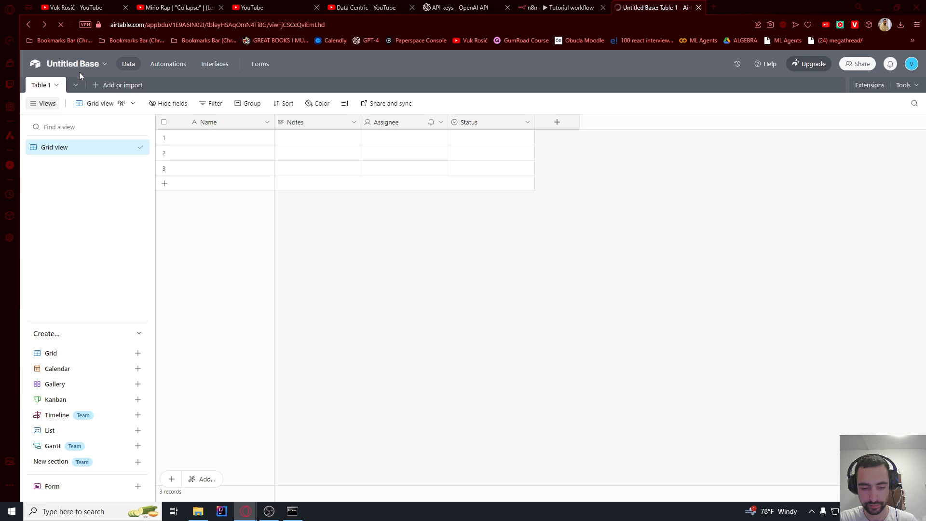
pyautogui.click(83, 65)
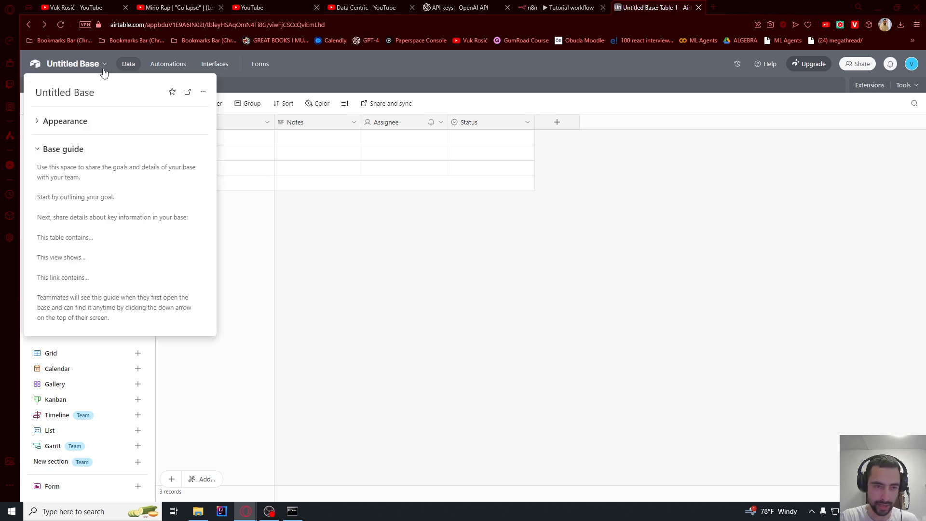
pyautogui.click(62, 98)
pyautogui.doubleClick(62, 97)
pyautogui.write('Tutorial')
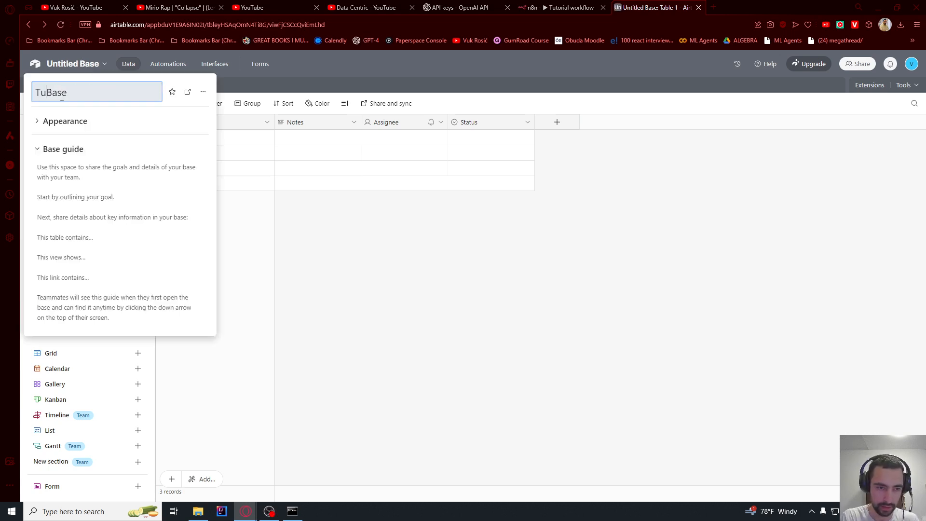
pyautogui.click(341, 209)
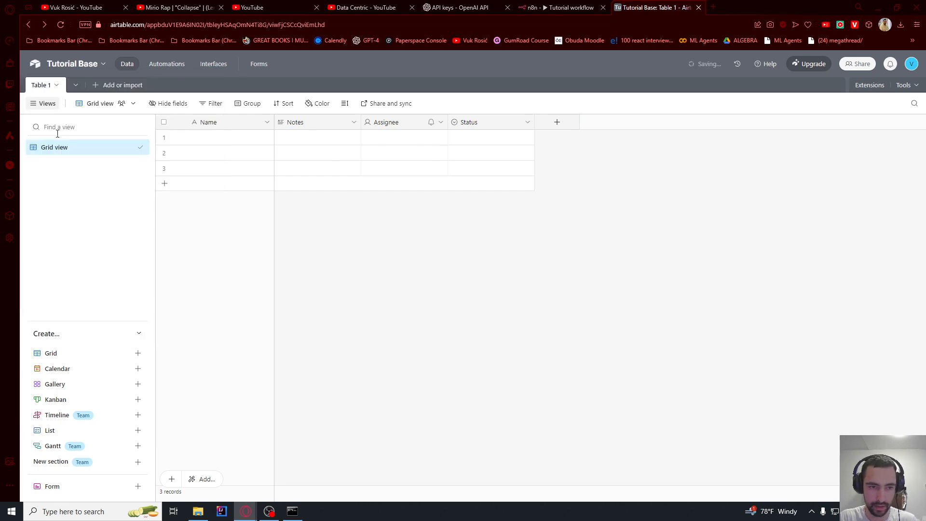
# Rename Table 1 of the Tutorial Base as "Tutorial Table"
pyautogui.doubleClick(42, 86)
pyautogui.write('T')
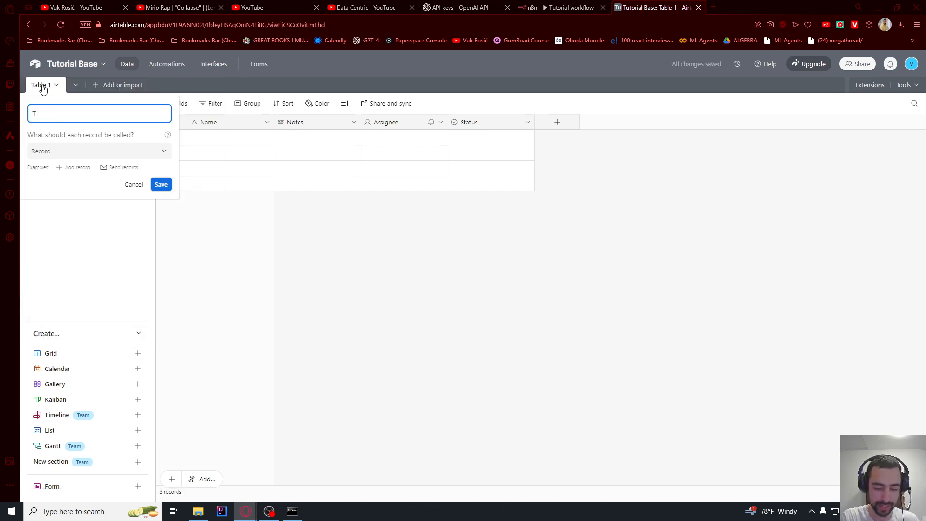
pyautogui.write('utorial Table')
pyautogui.press('Return')
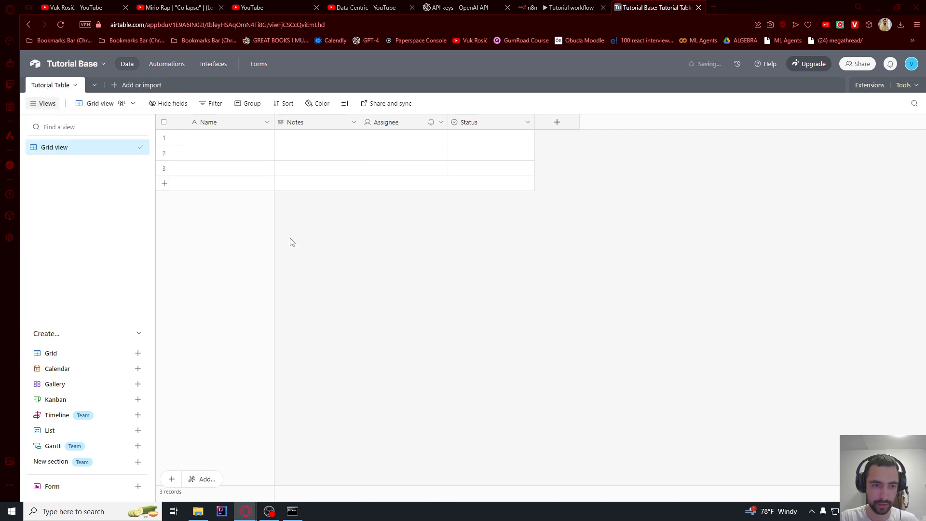
# Back in n8n, refresh the Airtable node's base list and choose Tutorial Base as the base and Tutorial Table as the table
pyautogui.click(579, 7)
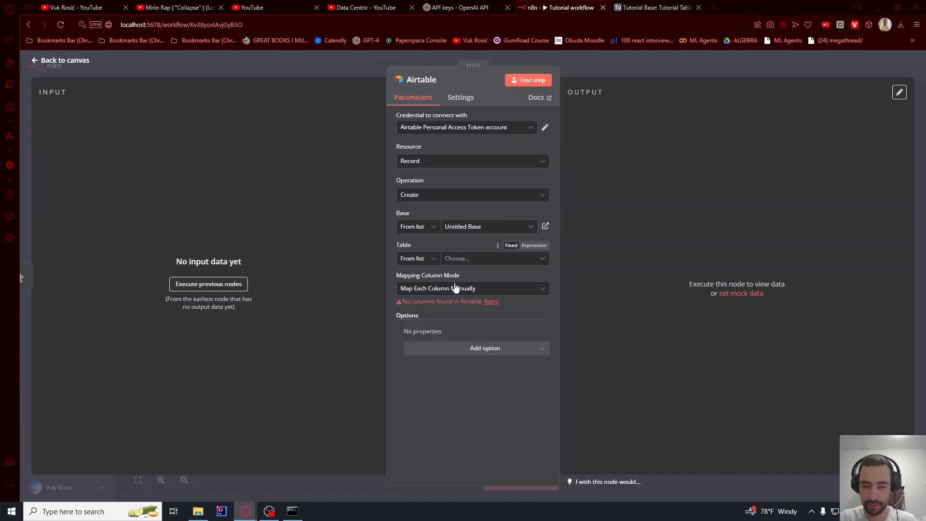
pyautogui.click(479, 226)
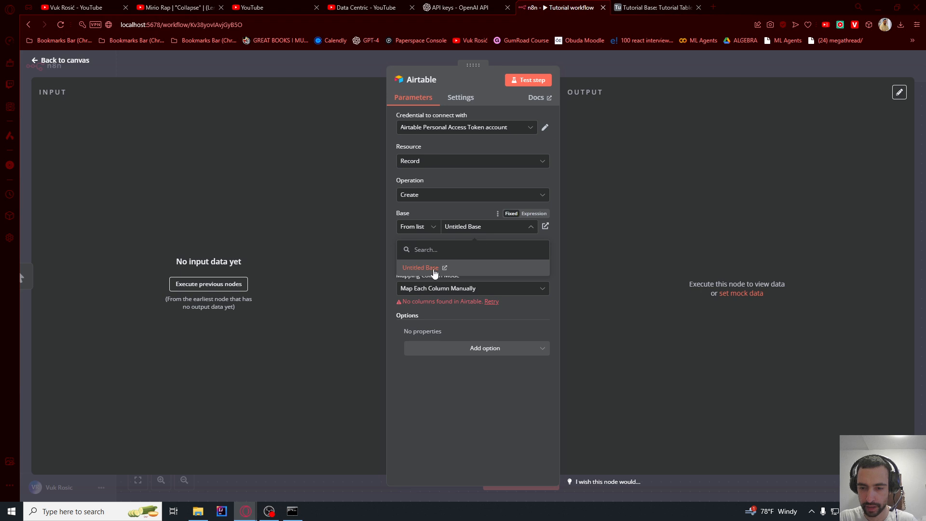
pyautogui.click(497, 215)
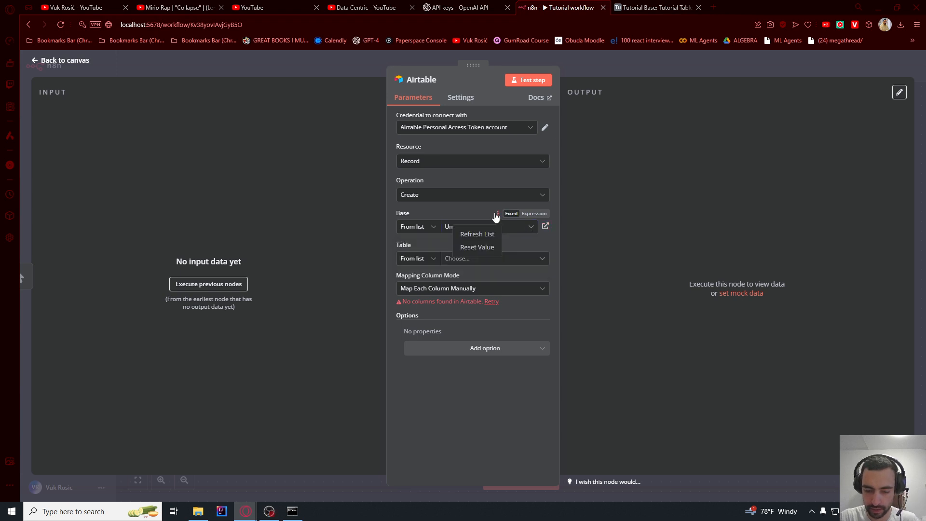
pyautogui.click(465, 234)
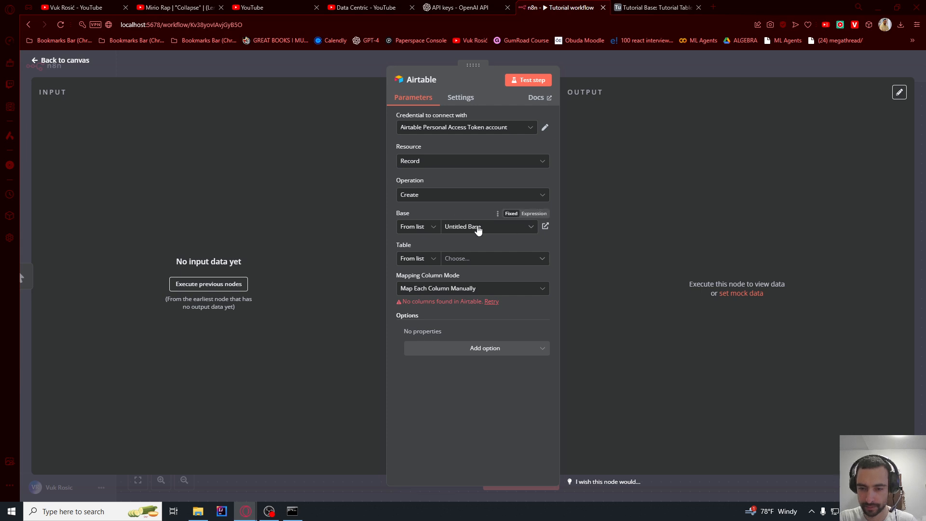
pyautogui.click(478, 232)
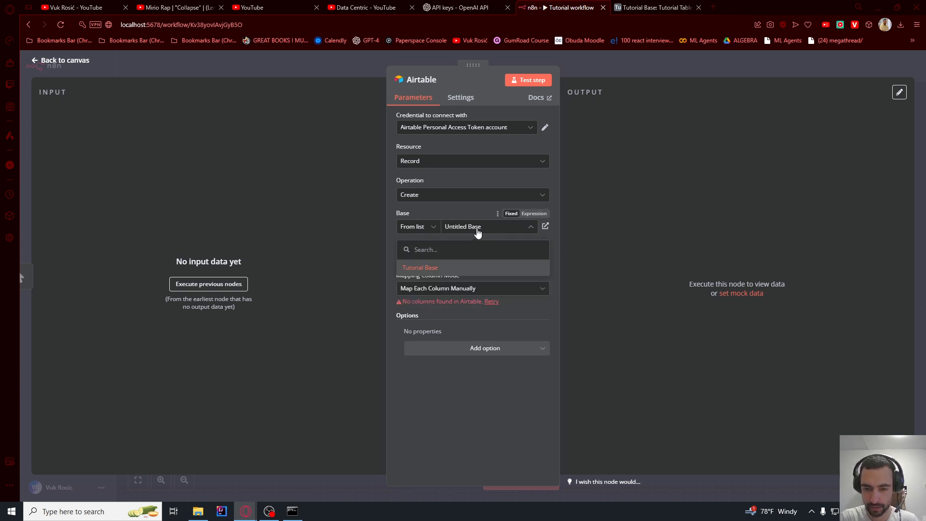
pyautogui.click(444, 270)
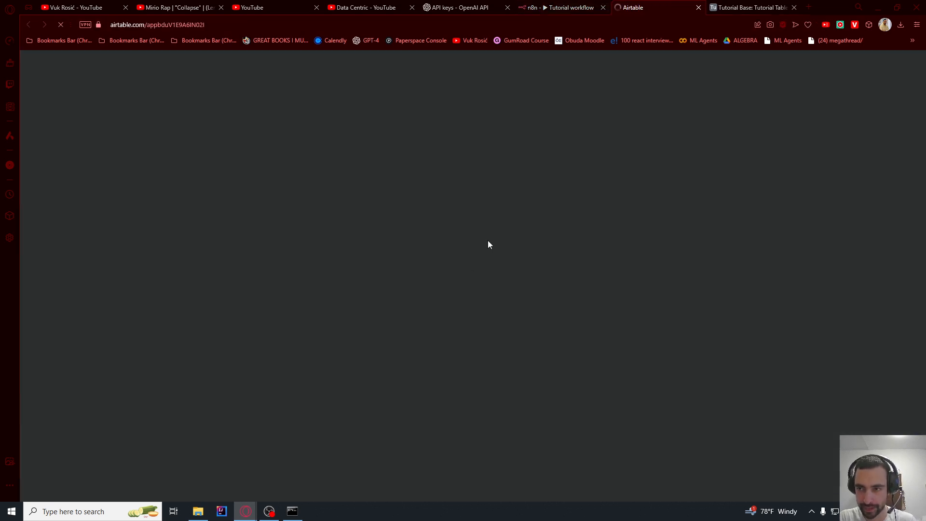
pyautogui.hotkey('ctrl', 'Tab')
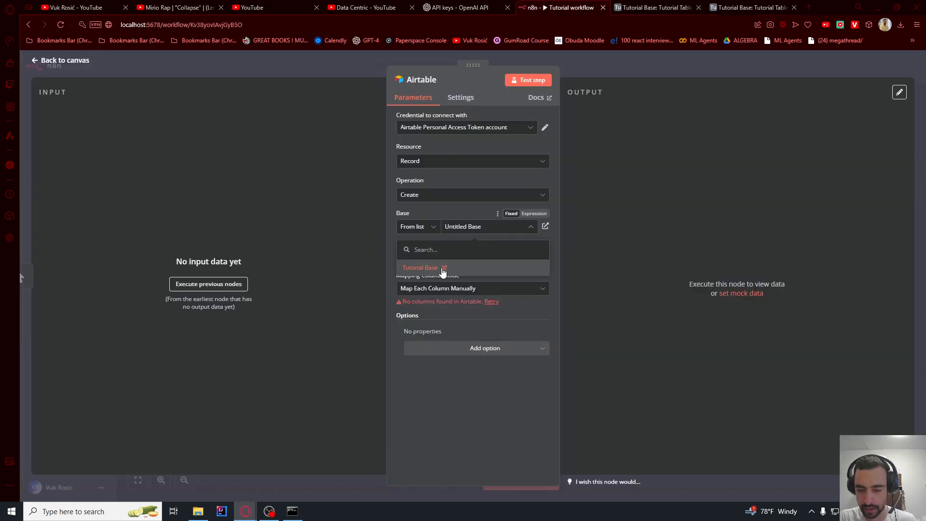
pyautogui.click(443, 270)
pyautogui.hotkey('ctrl', 'Tab')
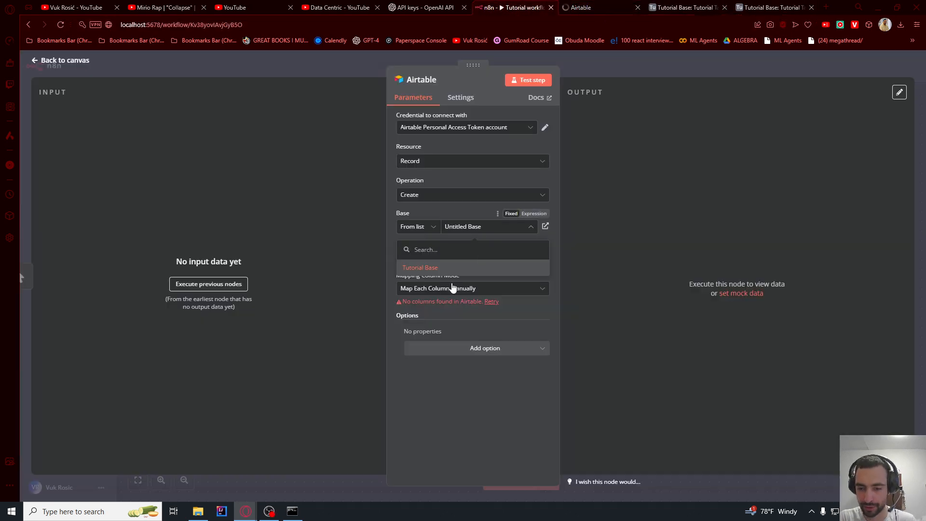
pyautogui.click(423, 268)
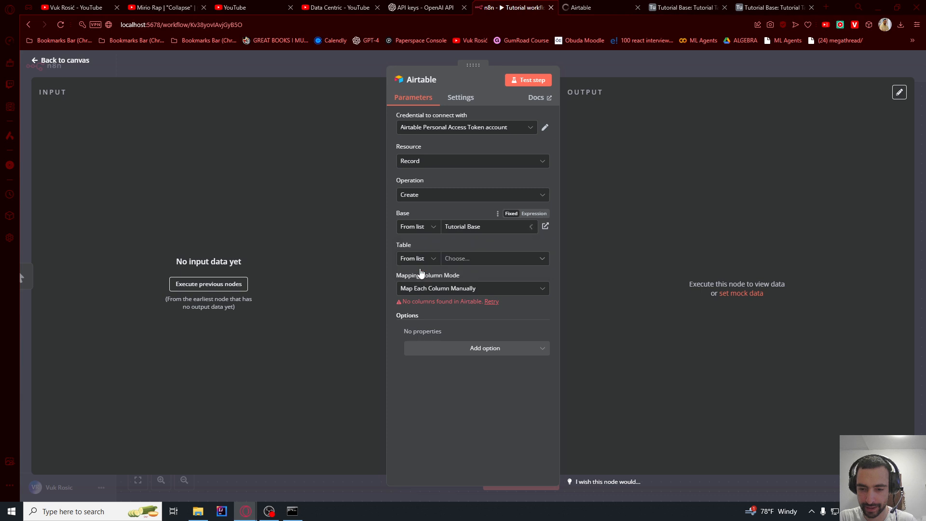
pyautogui.click(468, 260)
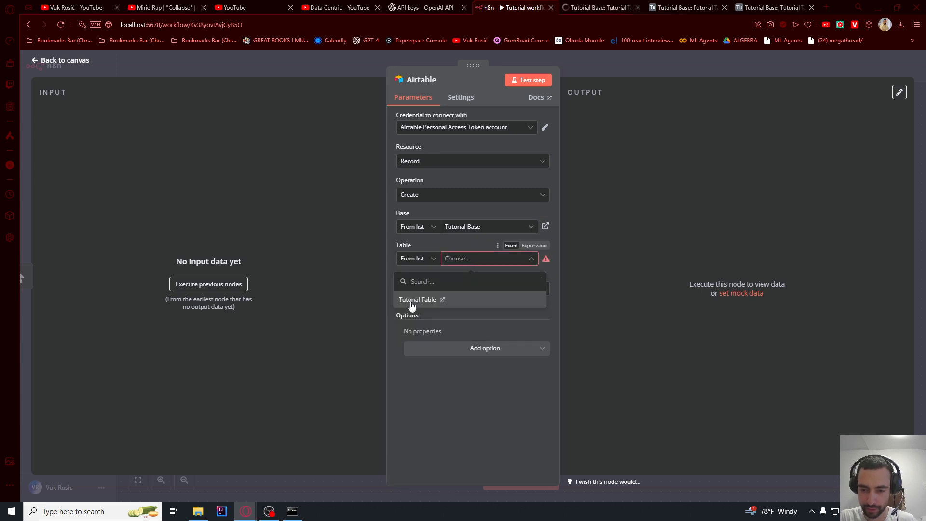
pyautogui.click(448, 301)
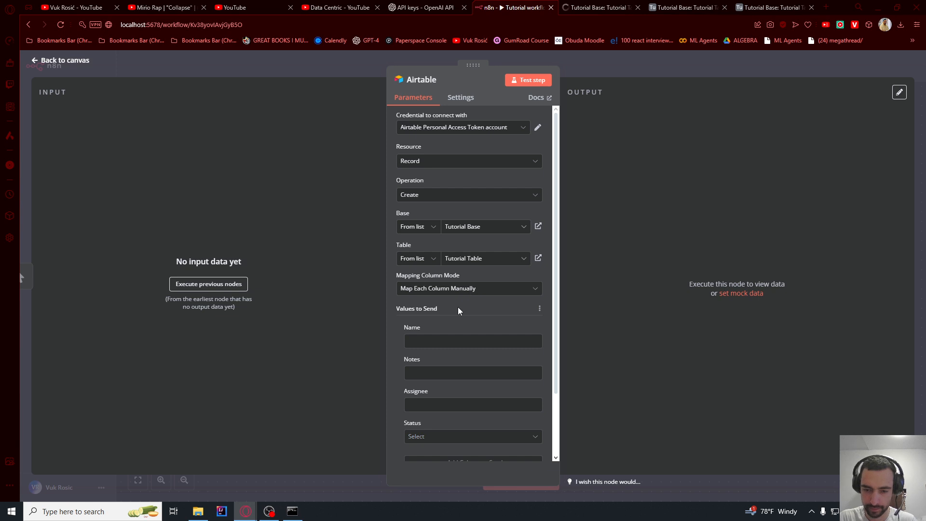
# Enter a sample first name as the Name value to send and test the Airtable step
pyautogui.scroll(-2, 440, 287)
pyautogui.click(430, 265)
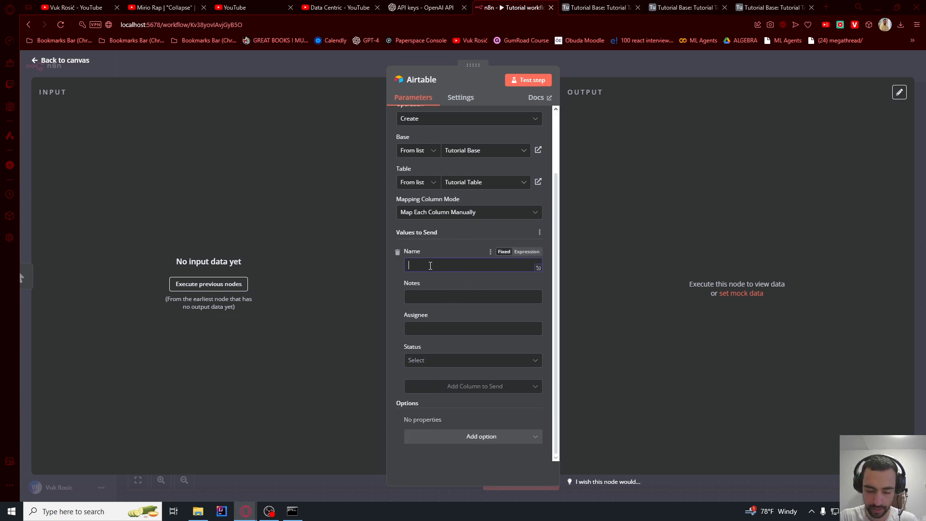
pyautogui.write('Mark')
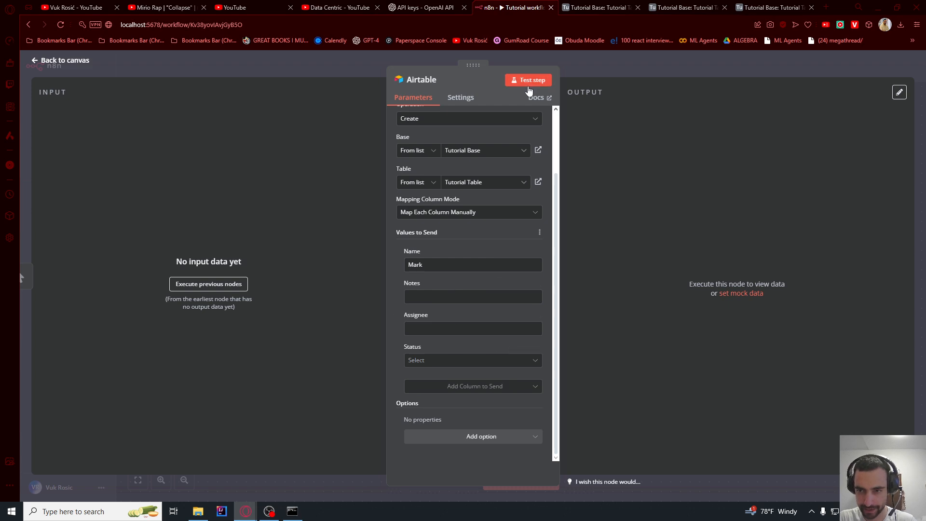
pyautogui.click(526, 81)
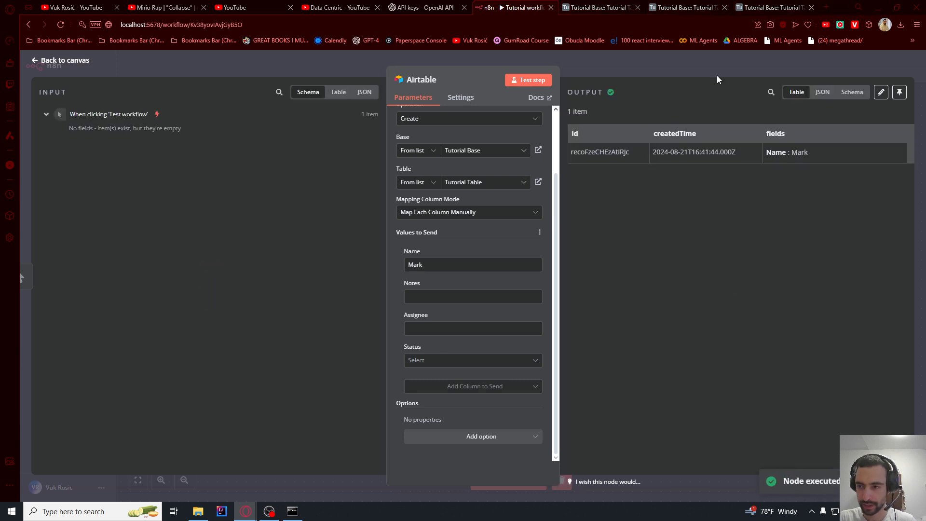
# Switch to Airtable and delete the three empty records above the newly created one in Tutorial Table
pyautogui.click(769, 7)
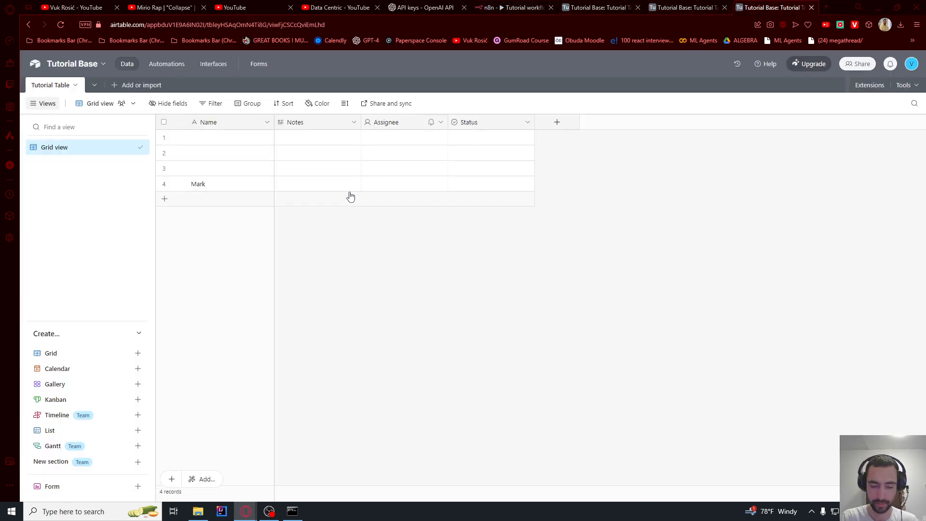
pyautogui.click(164, 168)
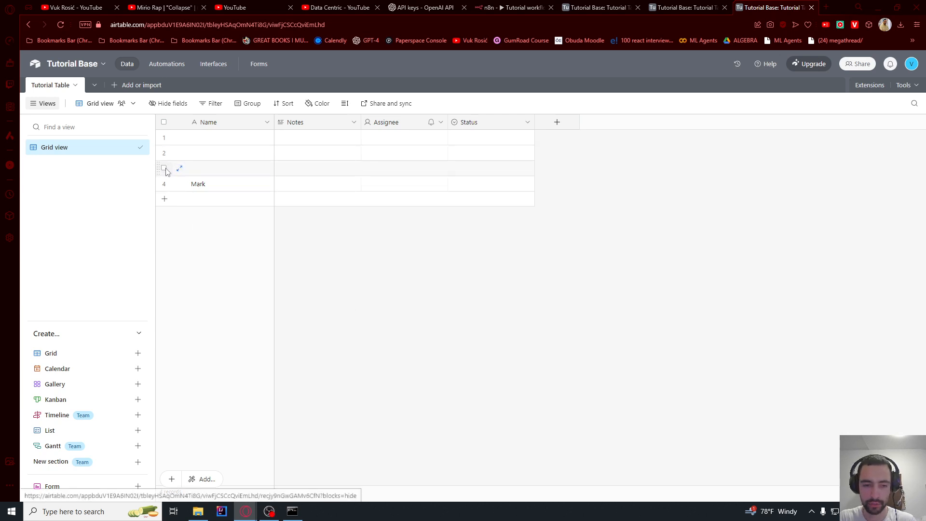
pyautogui.keyDown('shift'); pyautogui.click(164, 138); pyautogui.keyUp('shift')
pyautogui.rightClick(203, 141)
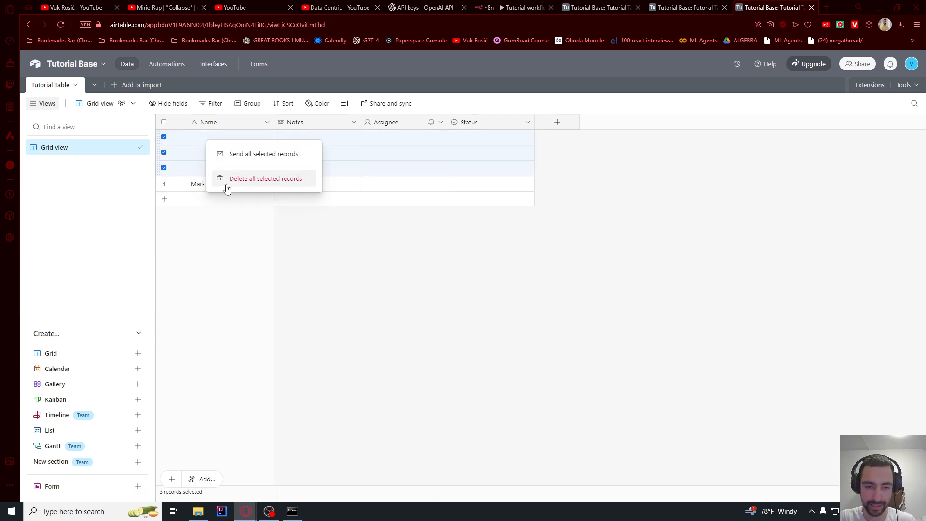
pyautogui.click(240, 185)
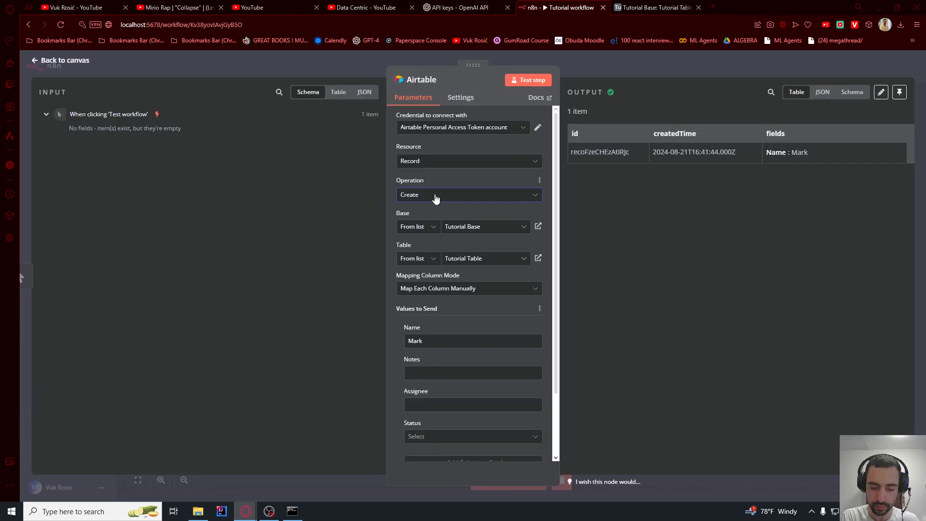
# In n8n, review the record operations the Airtable node offers and leave Create selected
pyautogui.click(423, 198)
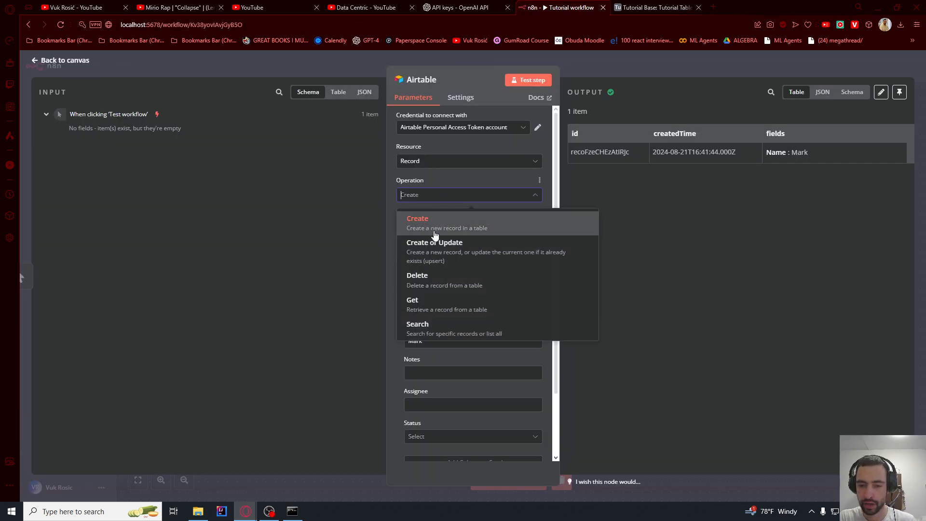
pyautogui.scroll(-1, 448, 272)
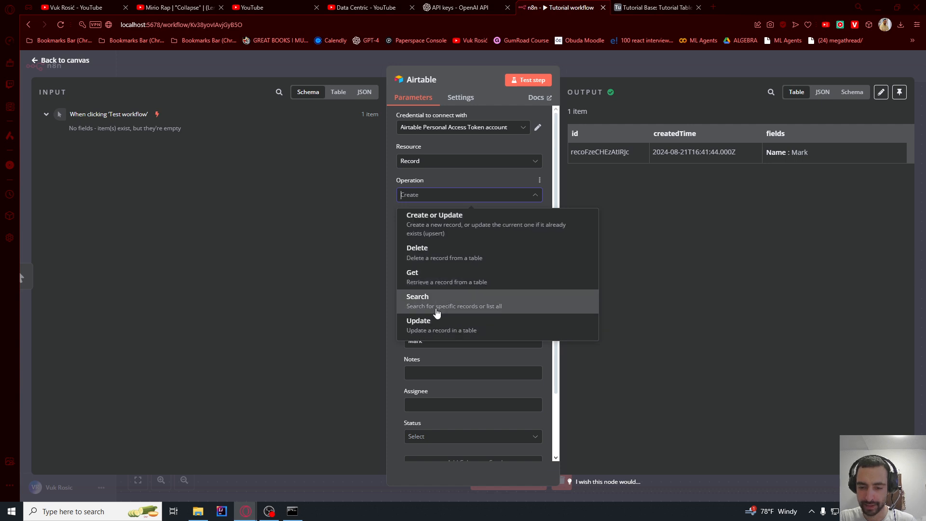
pyautogui.click(362, 215)
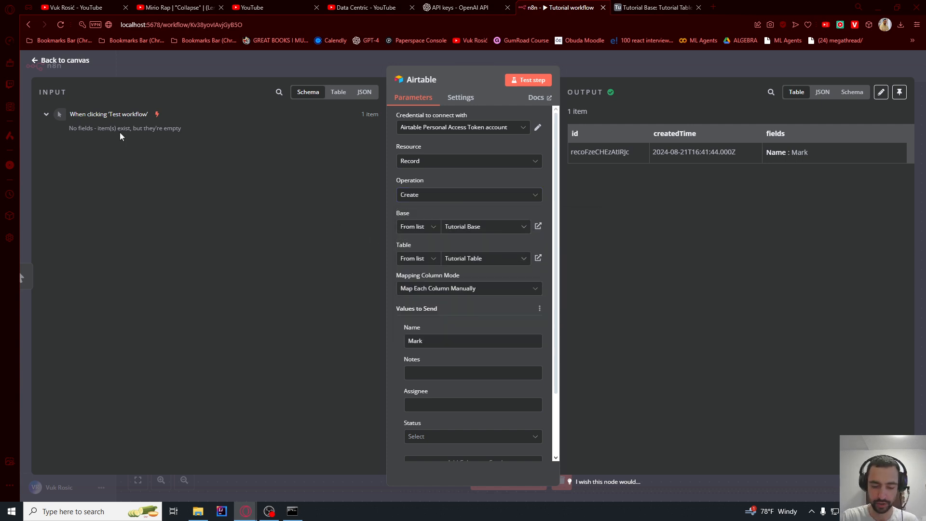
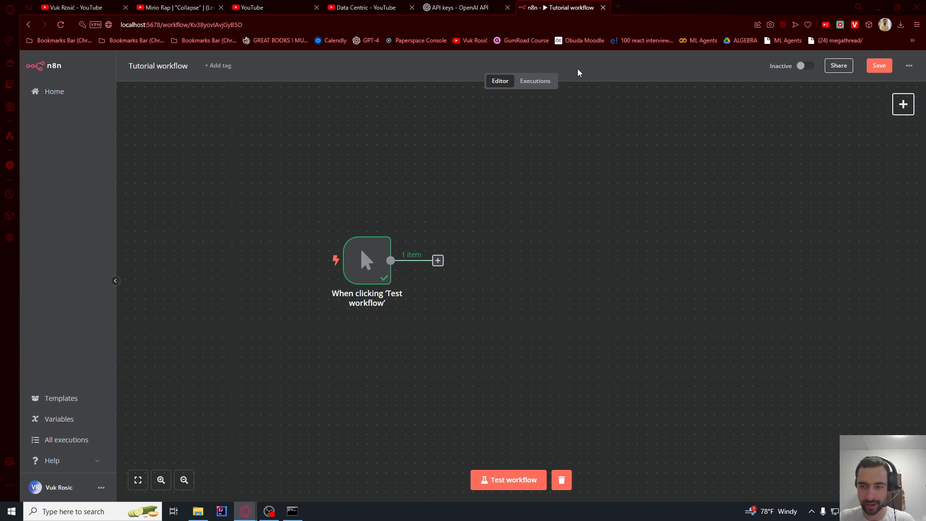
# In a new browser tab, search the web for "replicate ai schnell" and open Replicate's black-forest-labs/flux-schnell model page
pyautogui.click(618, 8)
pyautogui.write('replicate')
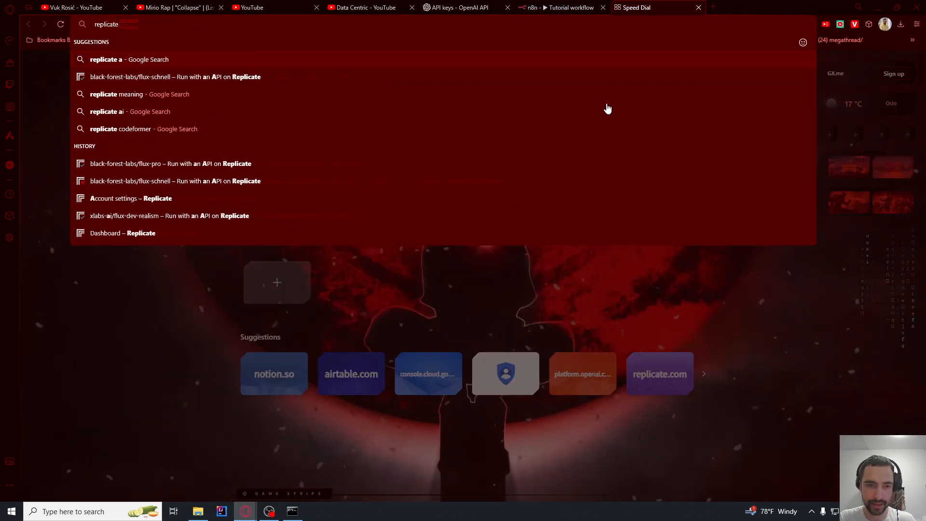
pyautogui.write(' ai schell')
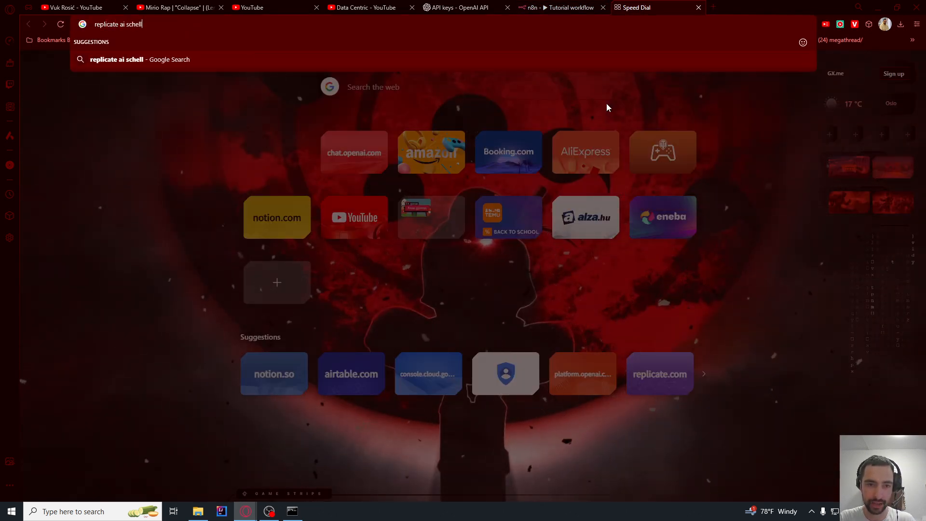
pyautogui.press('BackSpace')
pyautogui.press('BackSpace')
pyautogui.write('nell')
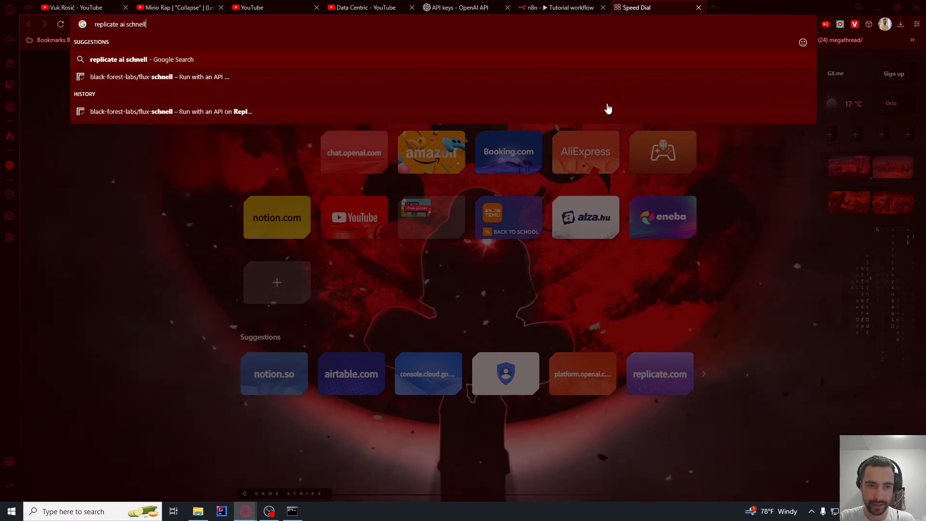
pyautogui.press('Return')
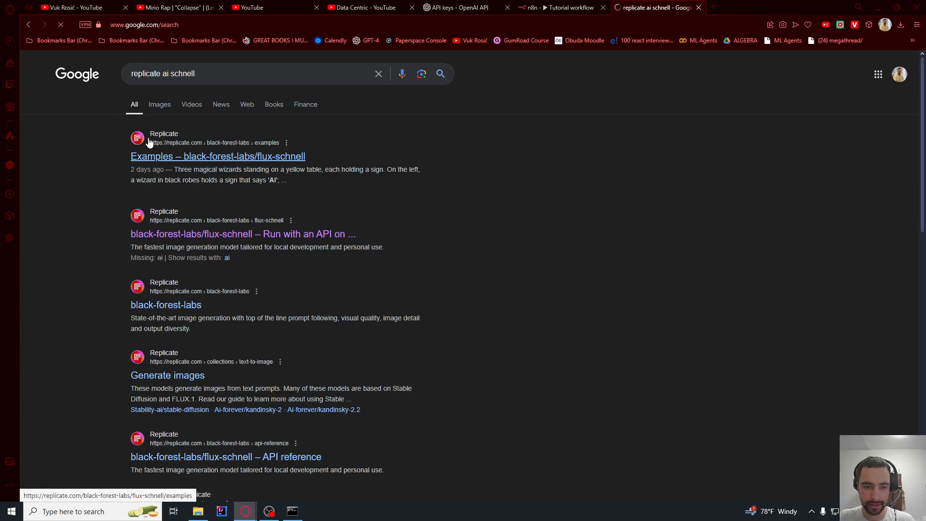
pyautogui.moveTo(123, 235); pyautogui.dragTo(263, 237)
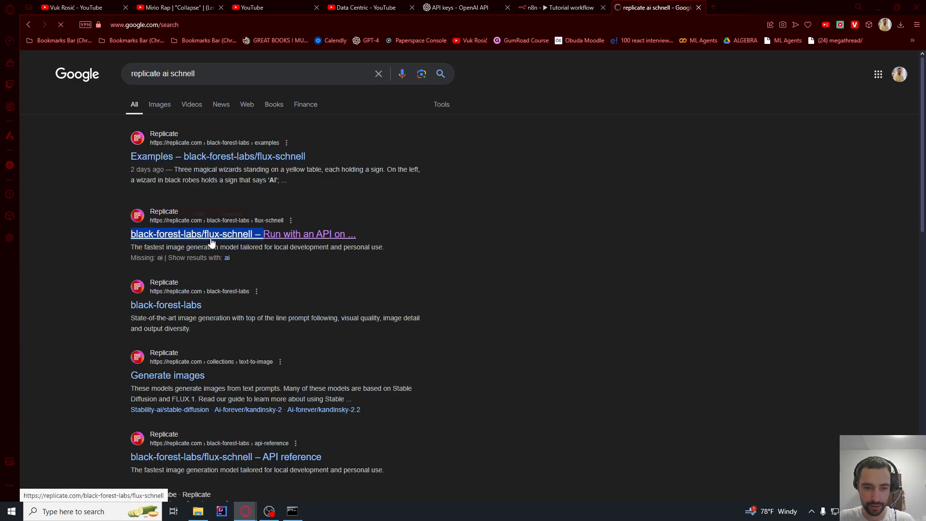
pyautogui.click(167, 237)
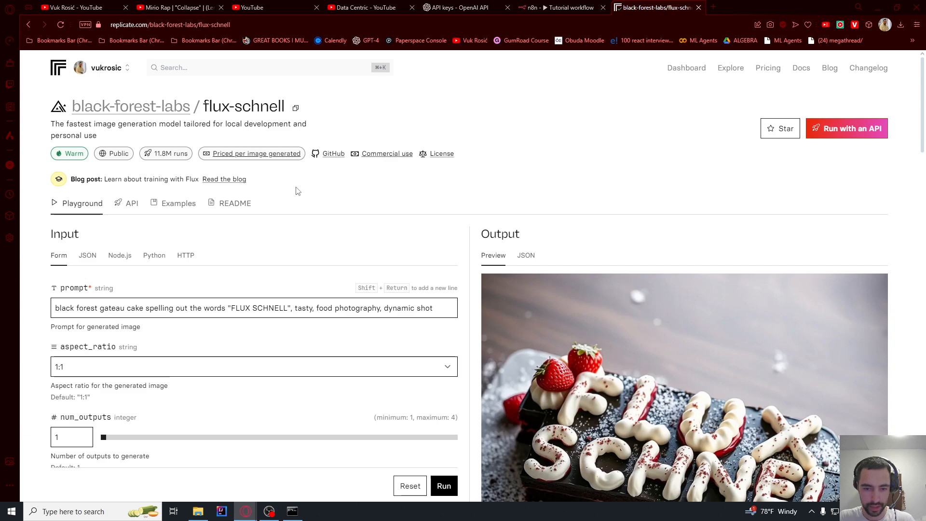
# Examine the flux-schnell playground's prompt and input parameters, its example output and the model's per-image pricing
pyautogui.scroll(-3, 457, 198)
pyautogui.scroll(-5, 175, 244)
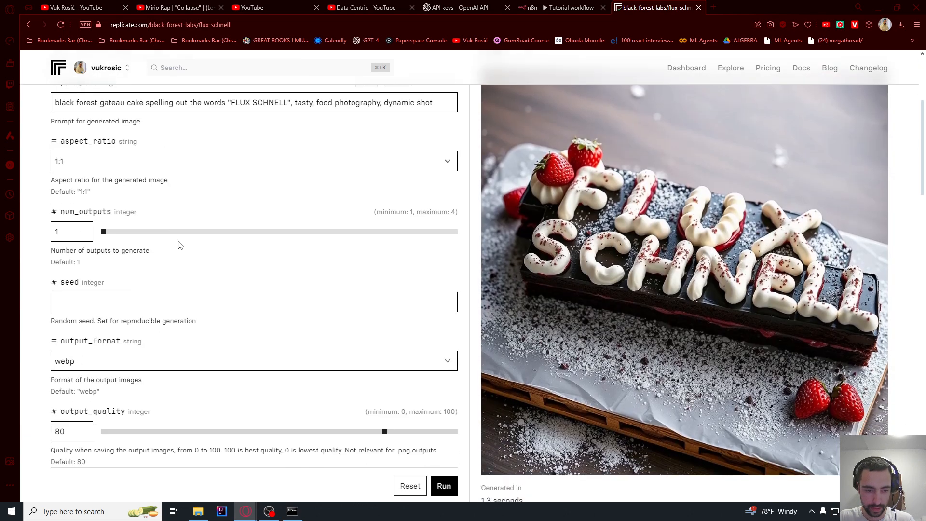
pyautogui.scroll(5, 206, 213)
pyautogui.moveTo(316, 164); pyautogui.dragTo(451, 191)
pyautogui.scroll(-6, 452, 192)
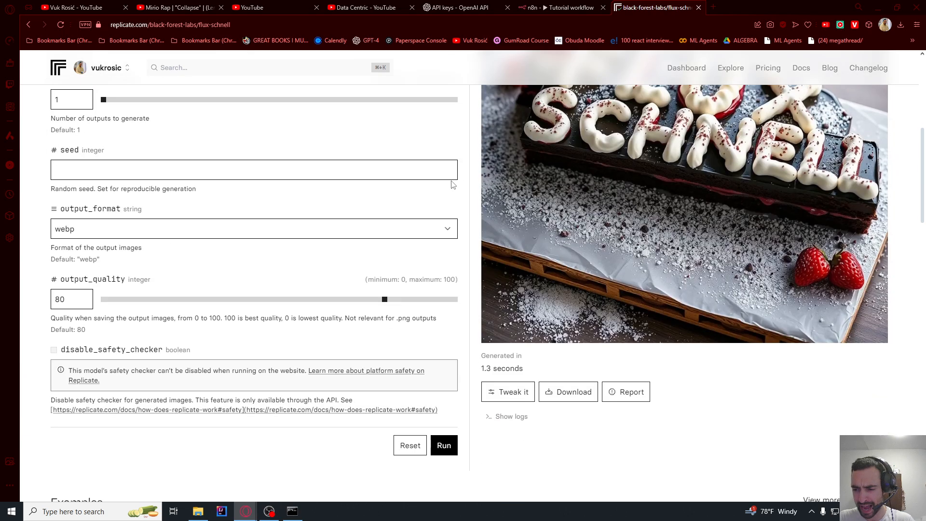
pyautogui.scroll(-8, 464, 222)
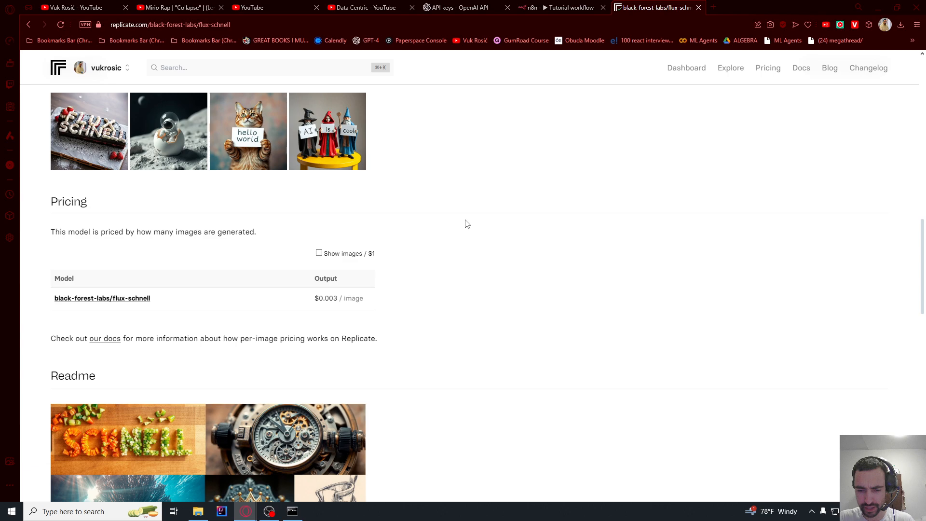
pyautogui.scroll(8, 466, 220)
pyautogui.scroll(7, 467, 217)
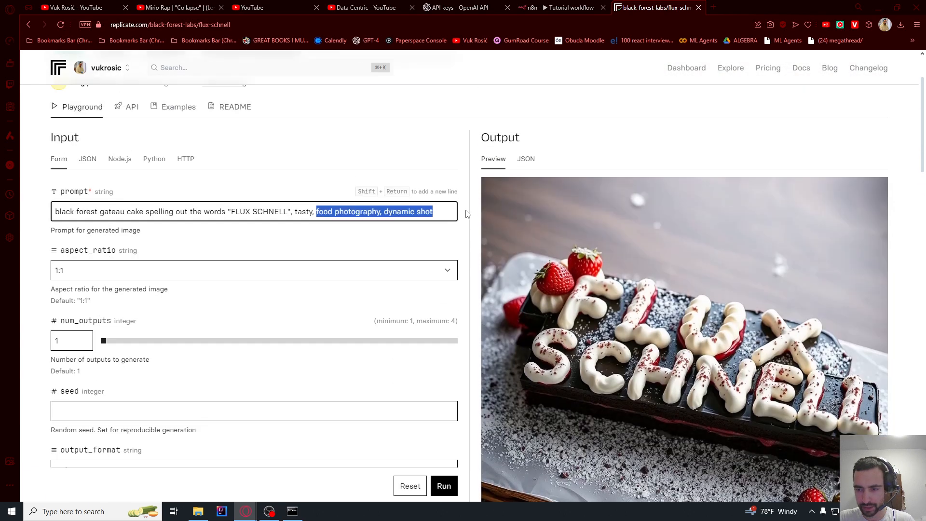
pyautogui.click(432, 217)
pyautogui.moveTo(433, 217); pyautogui.dragTo(1, 216)
pyautogui.click(23, 224)
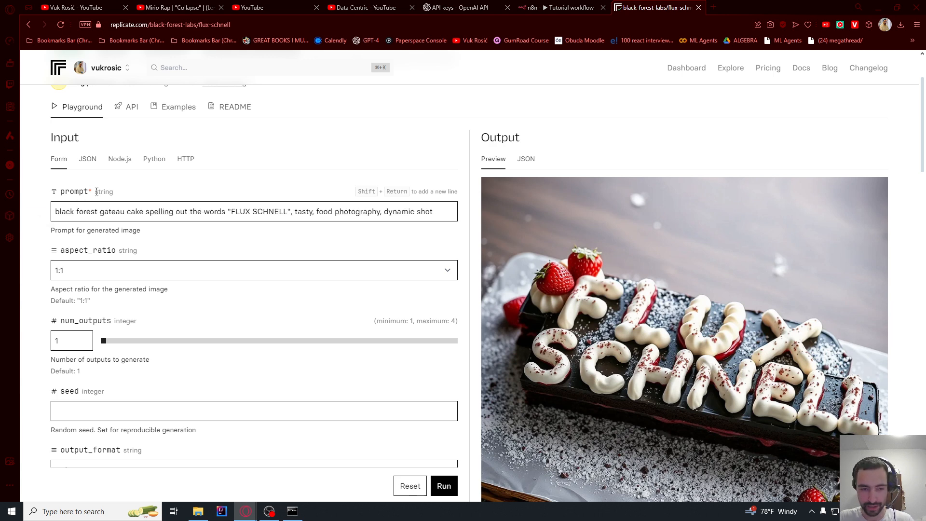
# Display the HTTP request version of the flux-schnell playground input
pyautogui.scroll(1, 188, 165)
pyautogui.click(185, 208)
pyautogui.moveTo(205, 258)
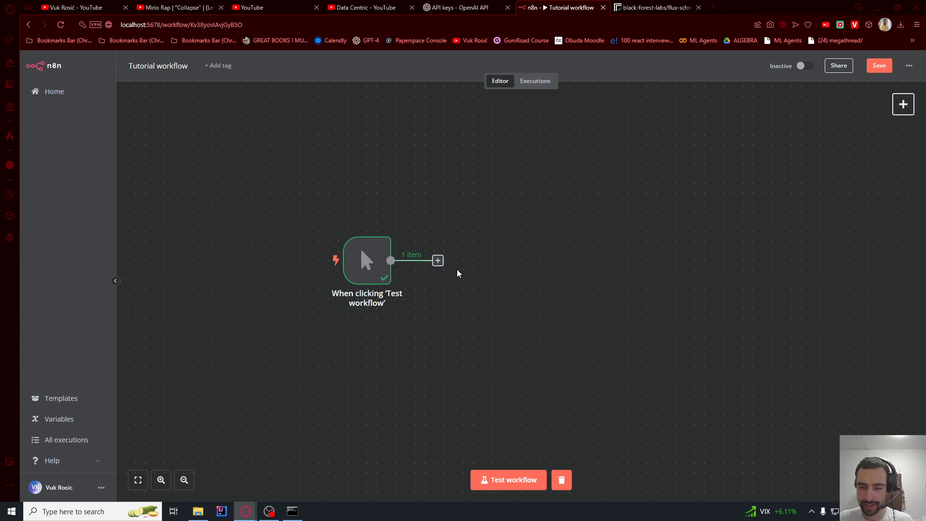
# In n8n's Tutorial workflow, add an HTTP Request node after the manual test trigger
pyautogui.click(439, 263)
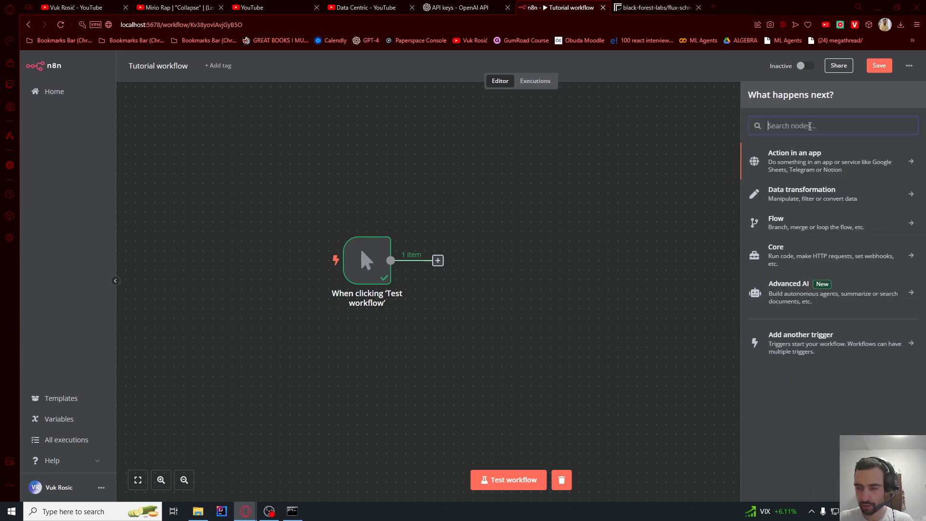
pyautogui.write('http')
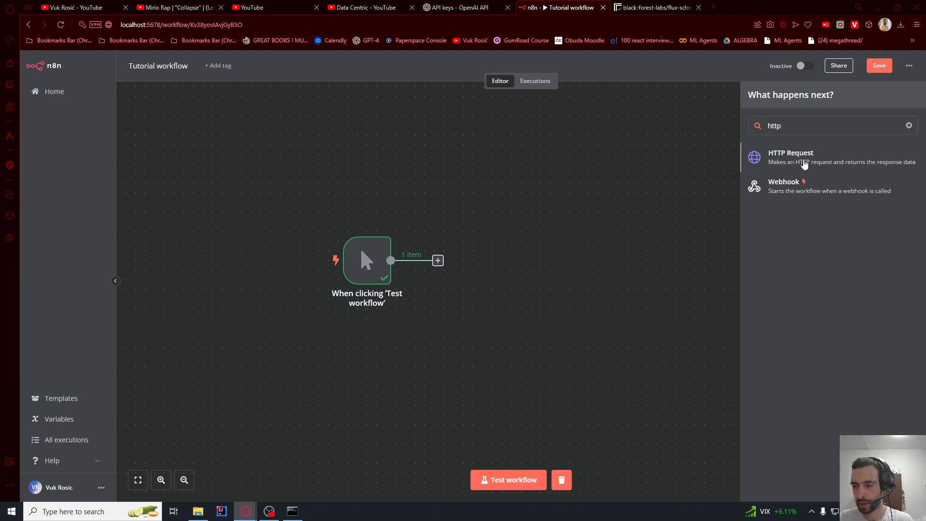
pyautogui.click(807, 162)
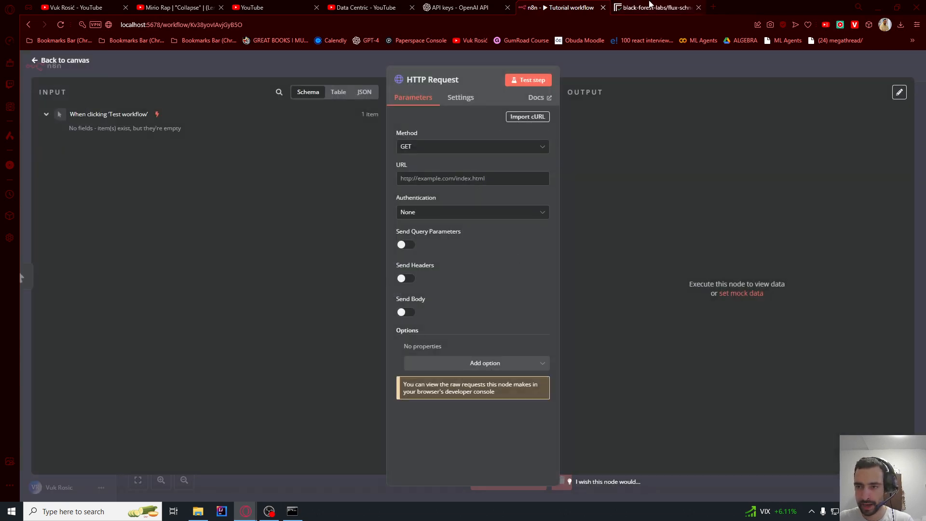
# On the Replicate page, copy the flux-schnell predictions endpoint URL from the end of the curl example
pyautogui.click(622, 7)
pyautogui.moveTo(109, 338); pyautogui.dragTo(125, 337)
pyautogui.moveTo(62, 454); pyautogui.dragTo(131, 452)
pyautogui.doubleClick(384, 458)
pyautogui.moveTo(64, 455); pyautogui.dragTo(384, 458)
pyautogui.hotkey('ctrl', 'c')
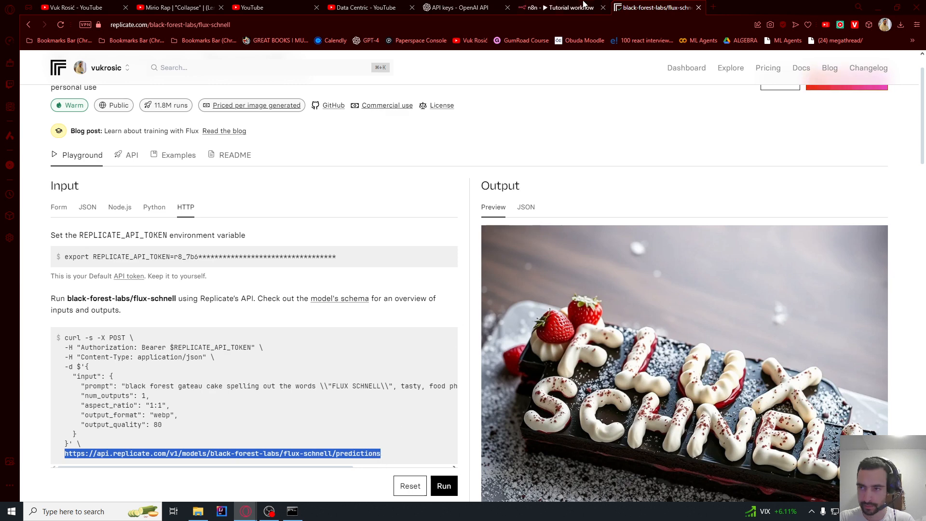
# In n8n, set the HTTP Request method to POST and paste the copied Replicate predictions endpoint as its URL
pyautogui.click(574, 7)
pyautogui.click(420, 147)
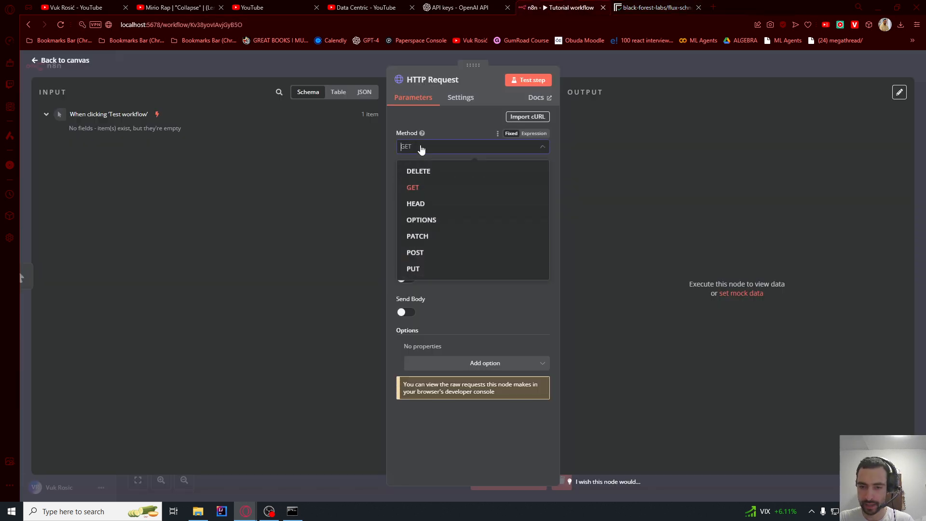
pyautogui.click(414, 253)
pyautogui.click(433, 178)
pyautogui.hotkey('ctrl', 'v')
pyautogui.click(394, 193)
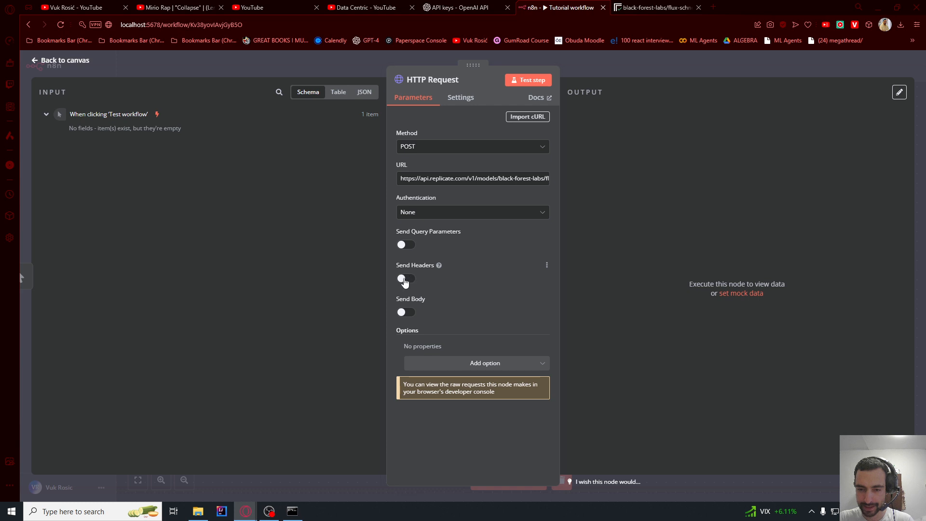
# Enable sending headers on the HTTP Request node and keep them specified as Using Fields Below
pyautogui.click(404, 280)
pyautogui.scroll(-2, 432, 284)
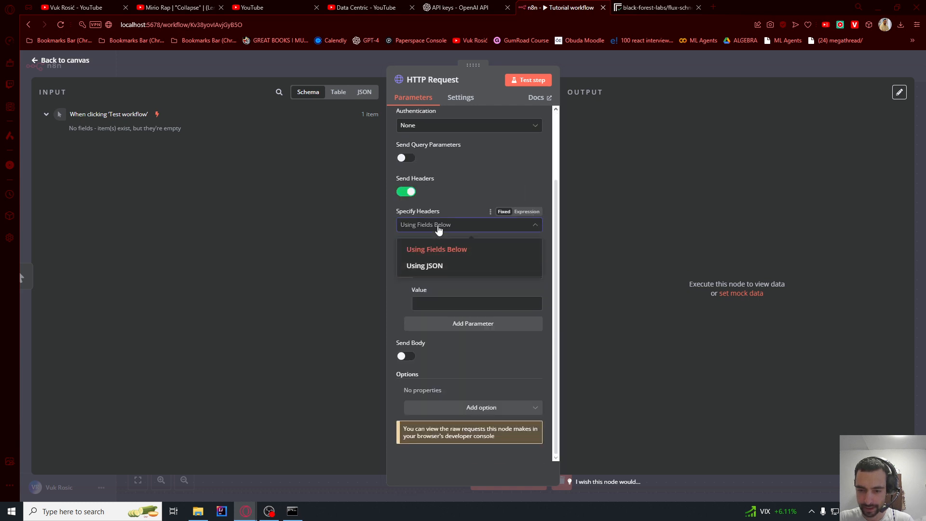
pyautogui.click(438, 230)
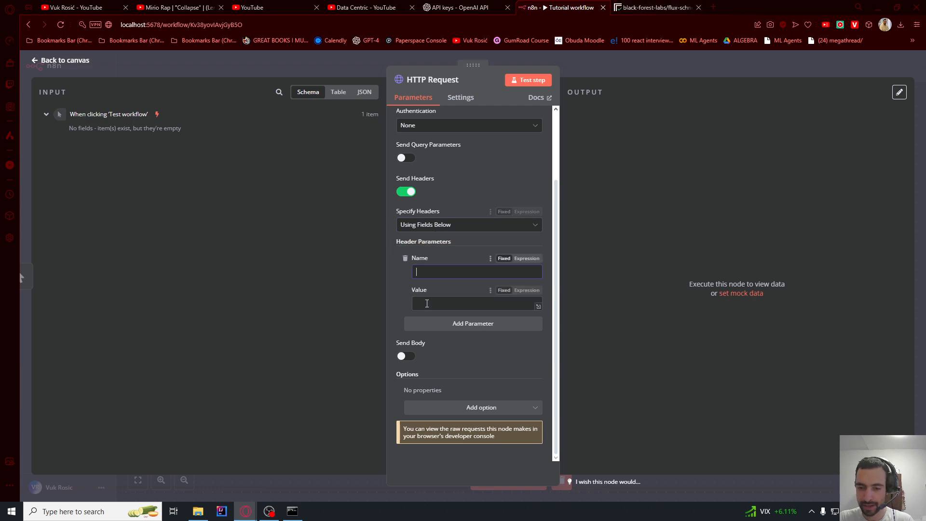
# Copy the Authorization header name from Replicate's curl example into the header parameter's name in n8n
pyautogui.click(656, 7)
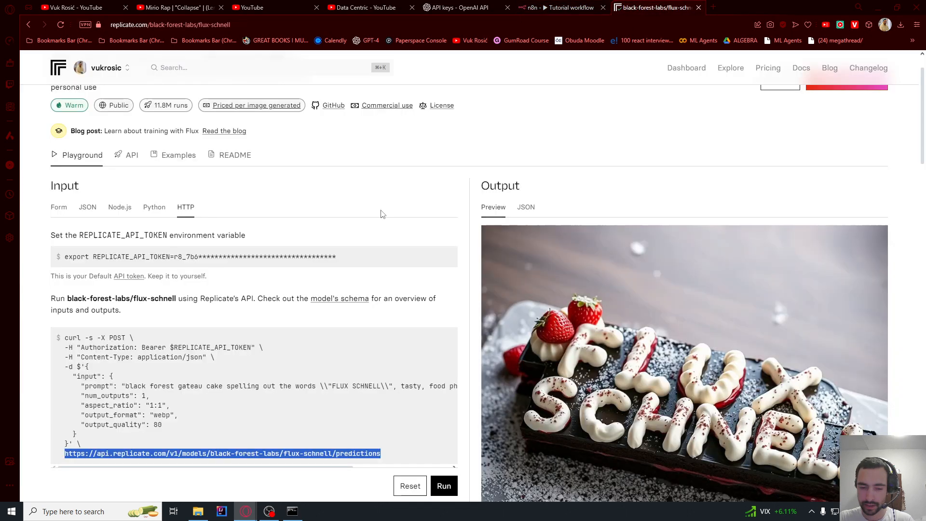
pyautogui.doubleClick(68, 348)
pyautogui.moveTo(81, 348); pyautogui.dragTo(133, 348)
pyautogui.hotkey('ctrl', 'c')
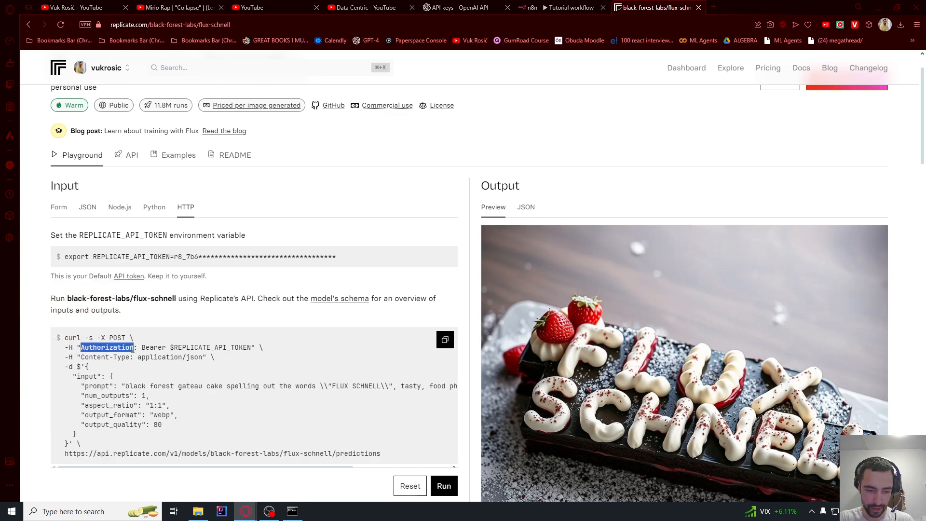
pyautogui.click(560, 8)
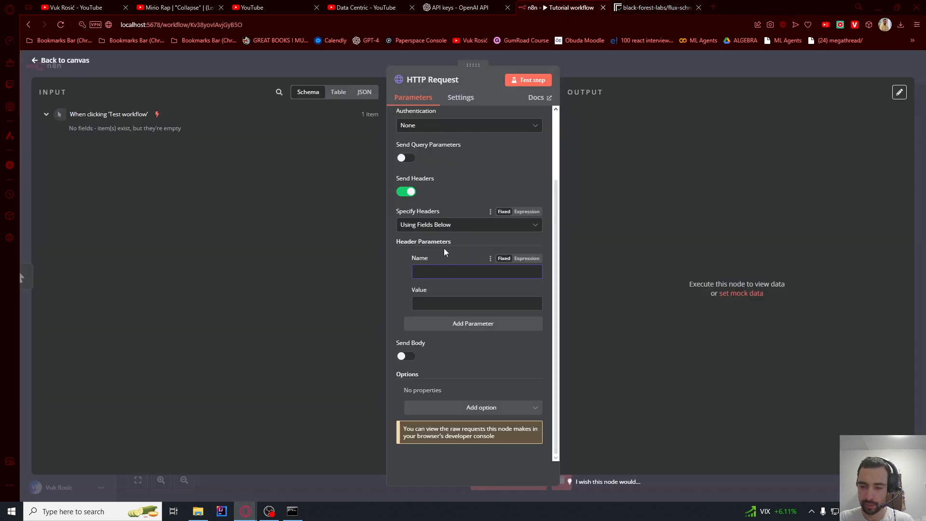
pyautogui.hotkey('ctrl', 'v')
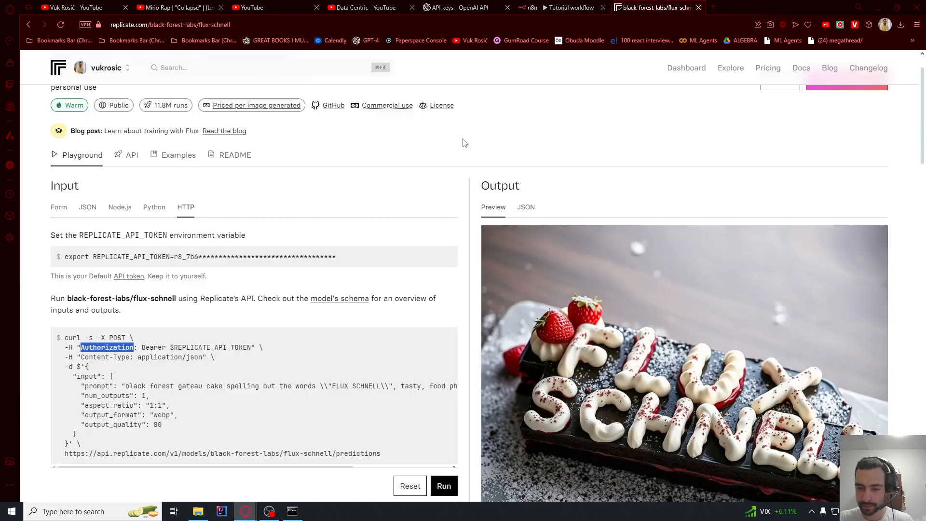
# Copy "Bearer $REPLICATE_API_TOKEN" from Replicate's curl example into the Authorization header's value in n8n
pyautogui.click(656, 7)
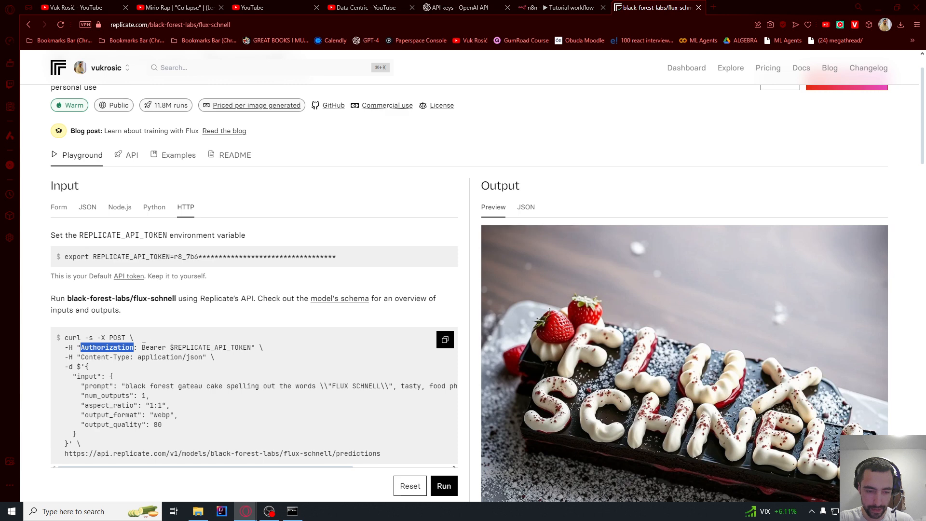
pyautogui.moveTo(142, 347); pyautogui.dragTo(257, 348)
pyautogui.hotkey('ctrl', 'c')
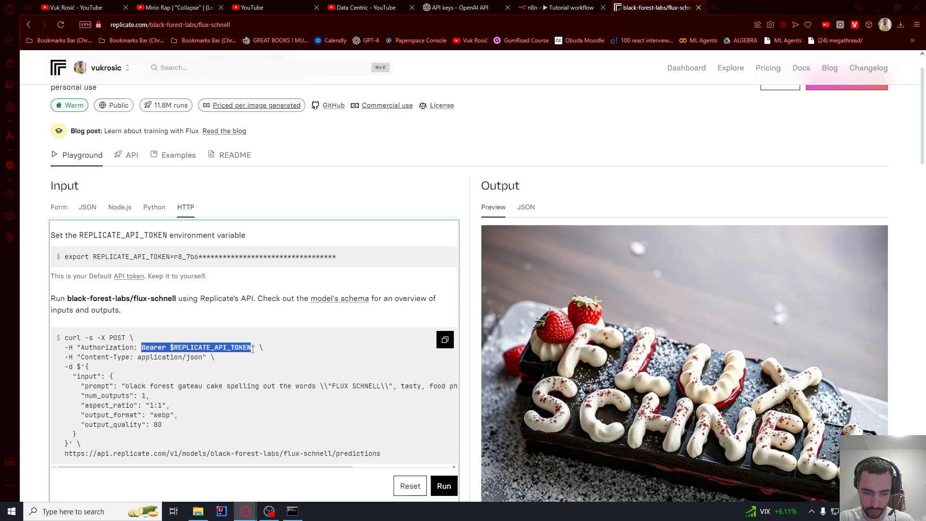
pyautogui.click(559, 7)
pyautogui.hotkey('ctrl', 'v')
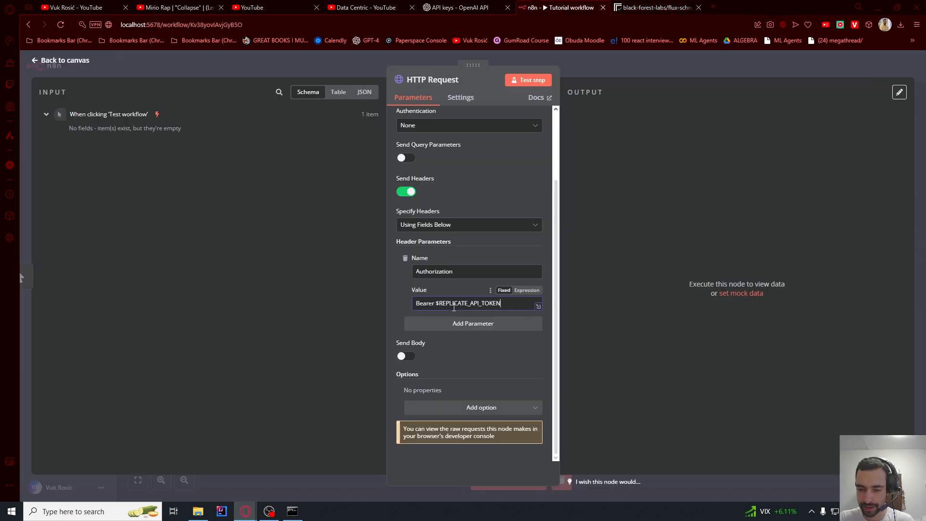
# Reveal and copy the Replicate API token, and replace the $REPLICATE_API_TOKEN placeholder with it in the header value, keeping the Bearer prefix
pyautogui.doubleClick(437, 303)
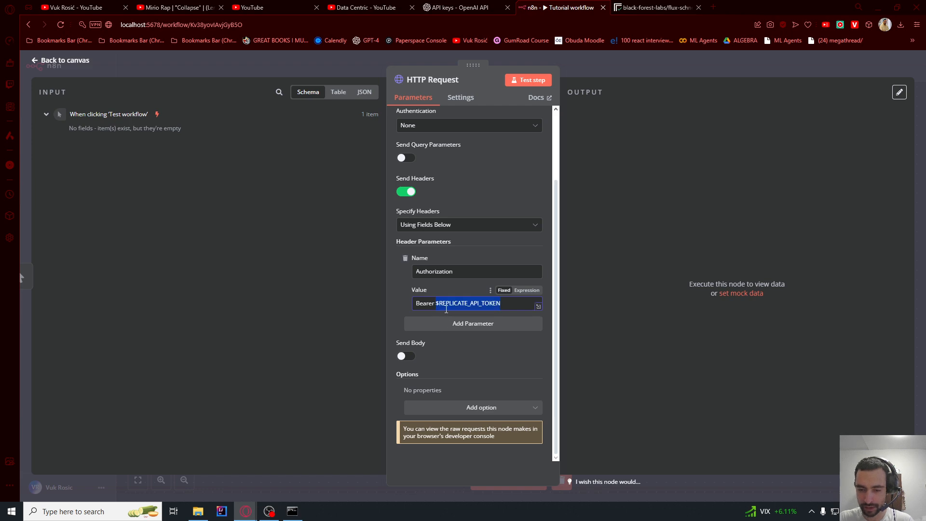
pyautogui.click(656, 7)
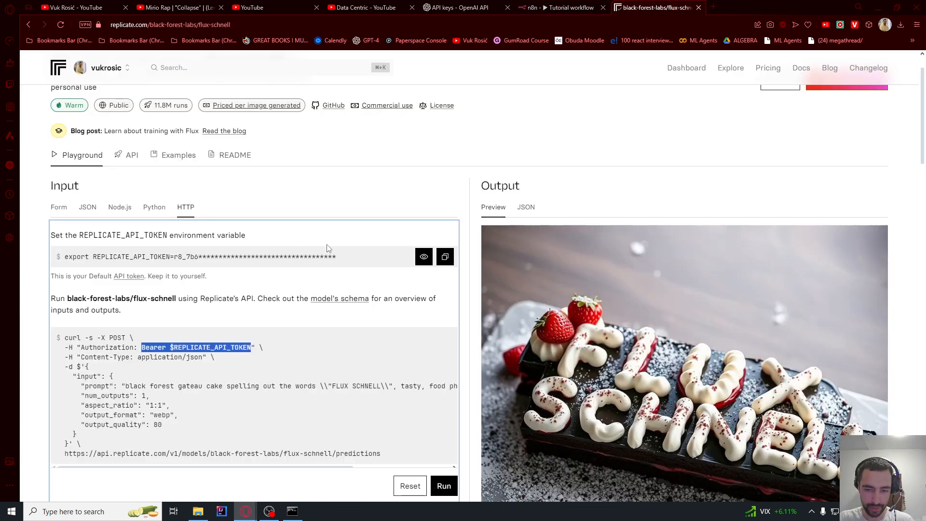
pyautogui.click(426, 257)
pyautogui.moveTo(337, 256); pyautogui.dragTo(171, 261)
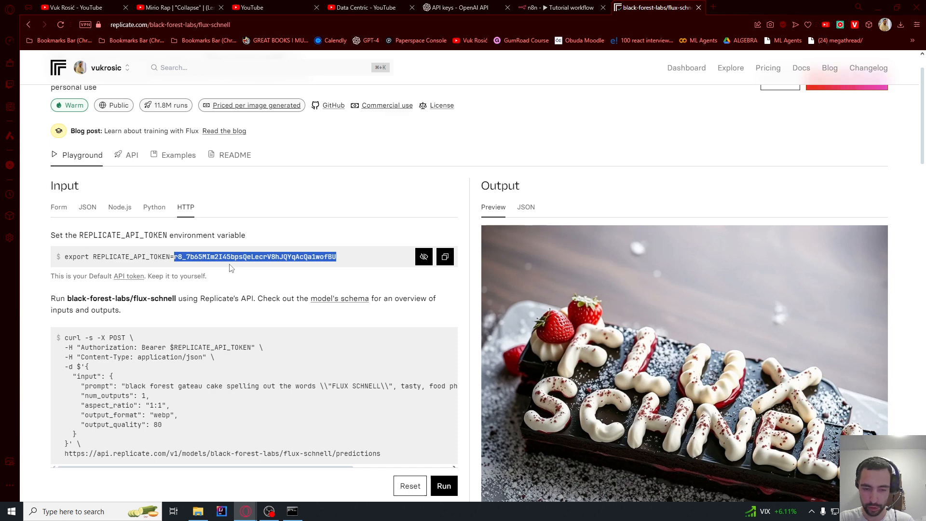
pyautogui.click(582, 7)
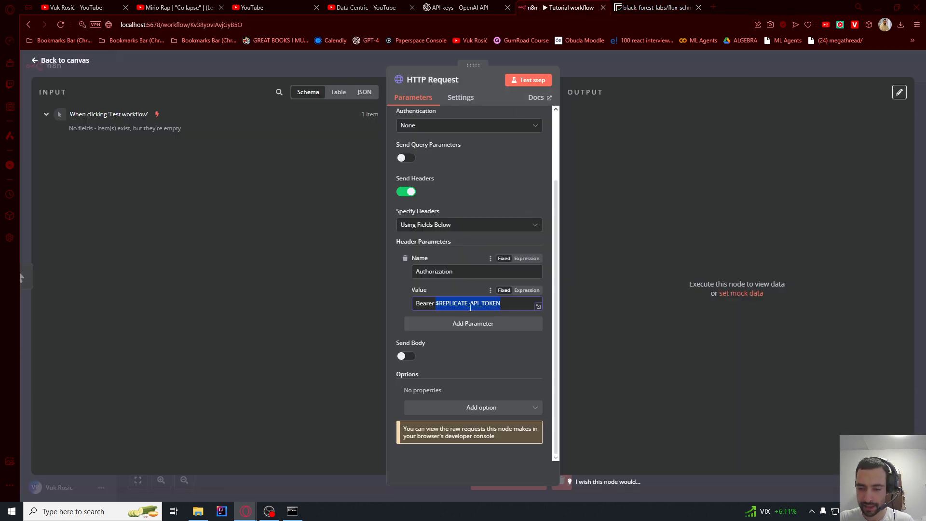
pyautogui.hotkey('ctrl', 'v')
pyautogui.moveTo(445, 304); pyautogui.dragTo(374, 308)
pyautogui.click(435, 304)
pyautogui.moveTo(462, 303); pyautogui.dragTo(437, 305)
pyautogui.click(443, 305)
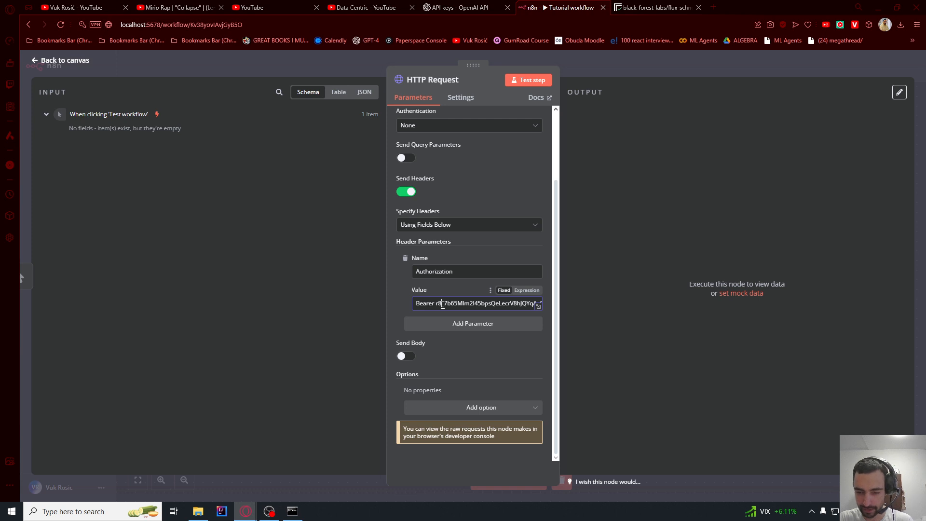
# Enable sending a body on the HTTP Request node and set its body content type to Raw
pyautogui.click(407, 357)
pyautogui.scroll(-2, 434, 319)
pyautogui.click(433, 295)
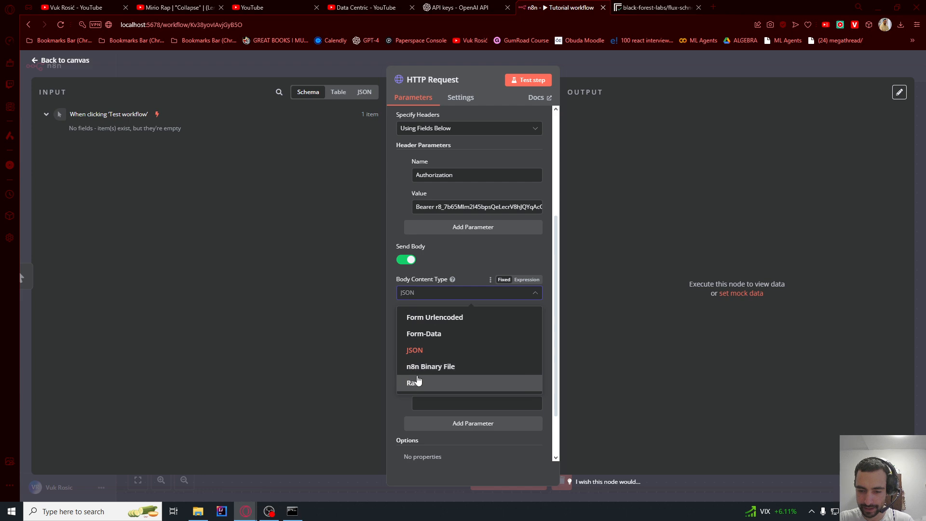
pyautogui.click(418, 383)
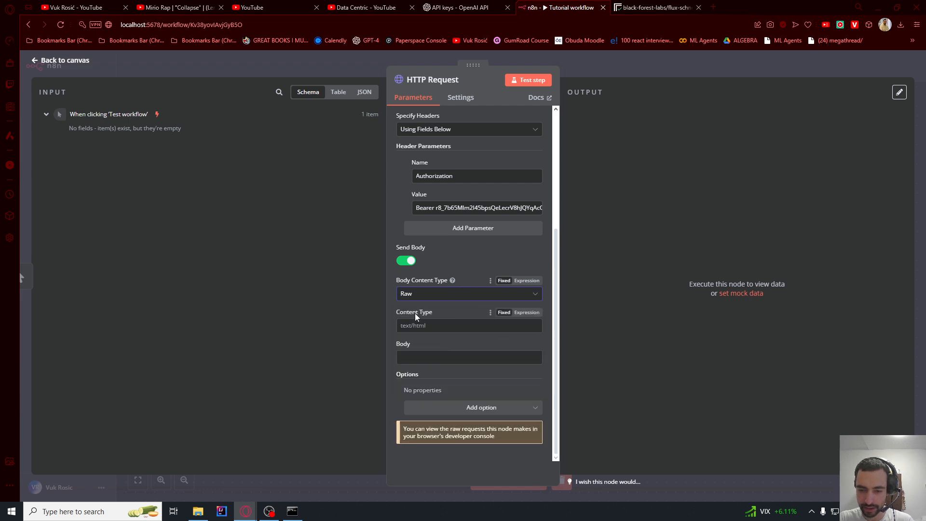
# Copy application/json from the Content-Type header in Replicate's curl example and set it as the raw body's content type in n8n
pyautogui.click(656, 7)
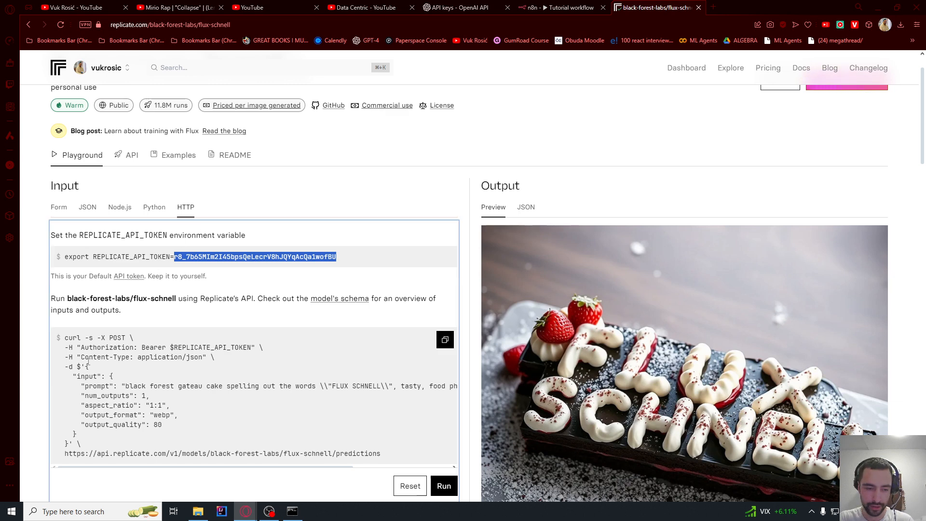
pyautogui.moveTo(70, 357); pyautogui.dragTo(208, 358)
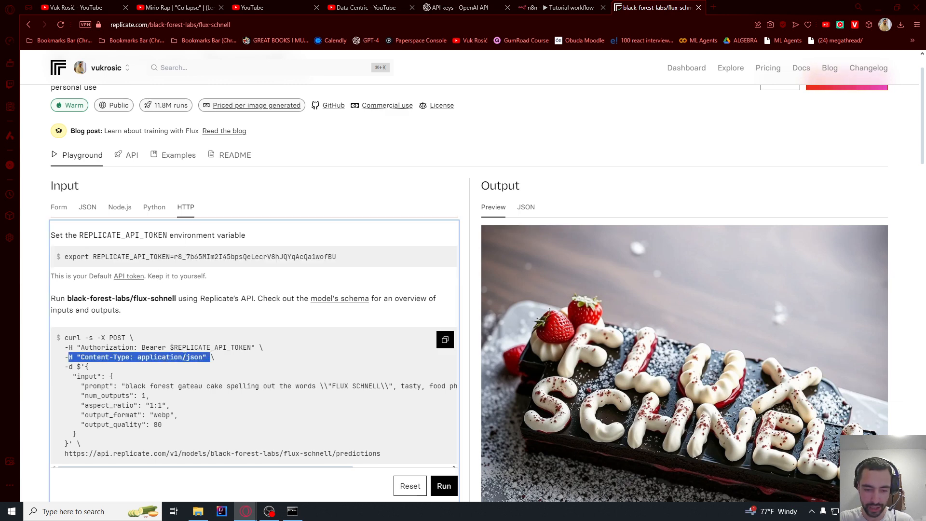
pyautogui.click(137, 361)
pyautogui.moveTo(144, 359); pyautogui.dragTo(204, 357)
pyautogui.hotkey('ctrl', 'c')
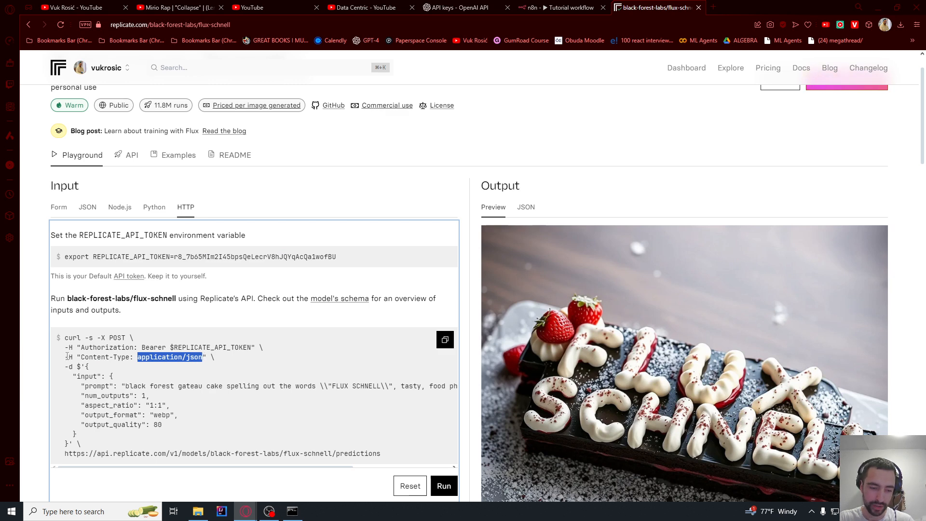
pyautogui.moveTo(64, 357); pyautogui.dragTo(74, 358)
pyautogui.click(70, 348)
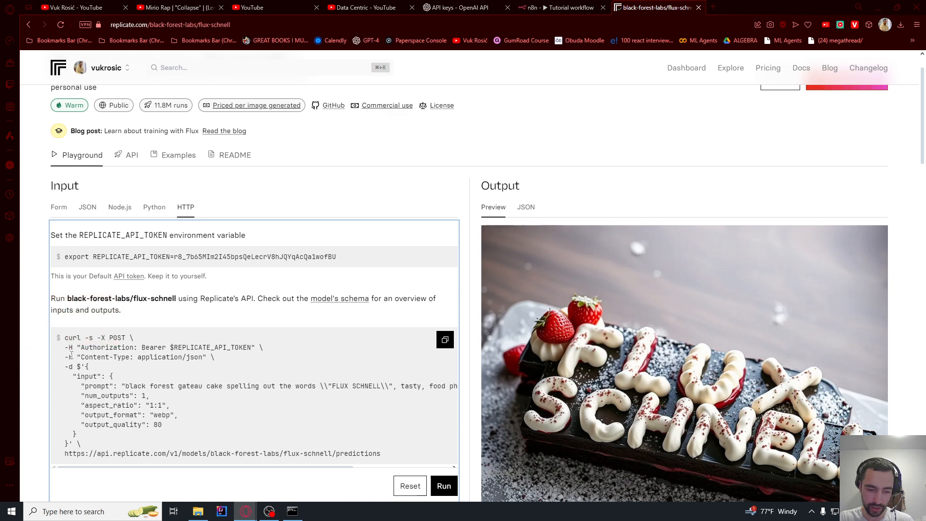
pyautogui.click(570, 6)
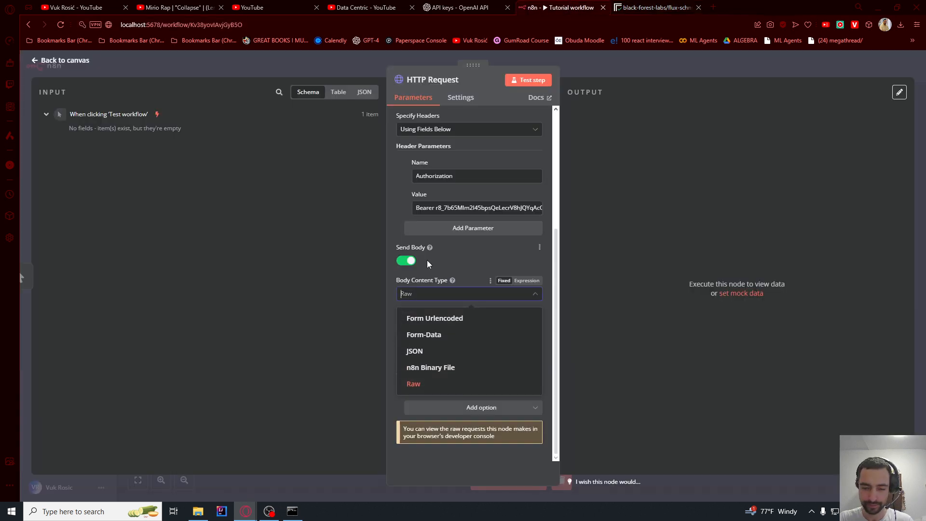
pyautogui.click(405, 295)
pyautogui.click(402, 326)
pyautogui.hotkey('ctrl', 'v')
# Copy the JSON input object from Replicate's curl example into the request body in n8n, and test the HTTP Request step
pyautogui.click(434, 357)
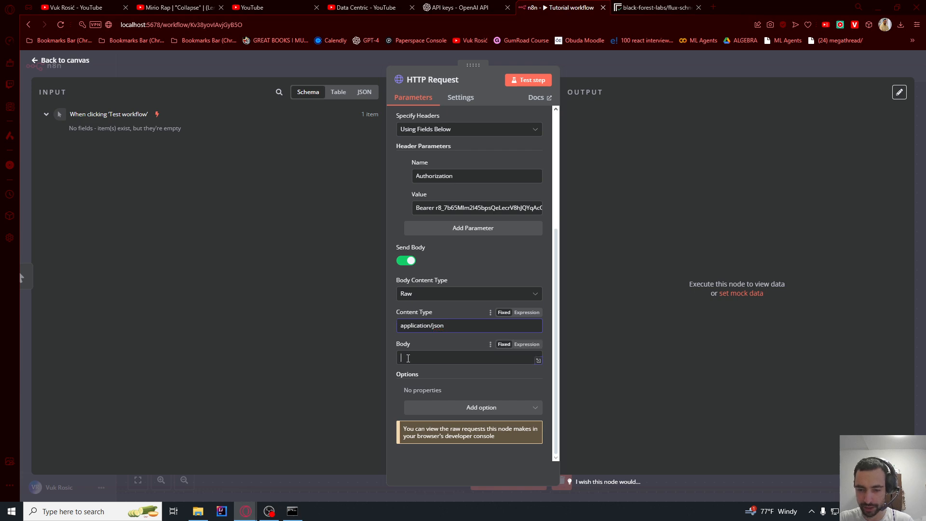
pyautogui.click(658, 6)
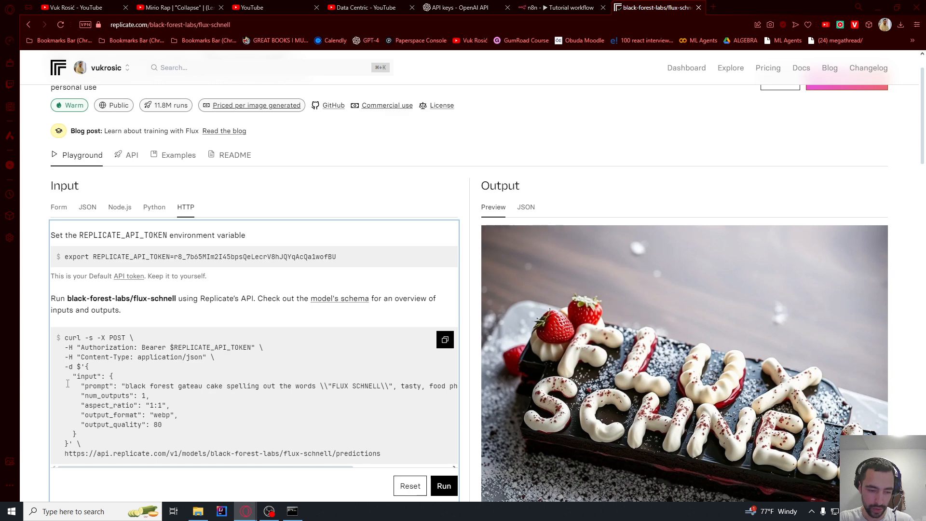
pyautogui.moveTo(85, 369); pyautogui.dragTo(67, 443)
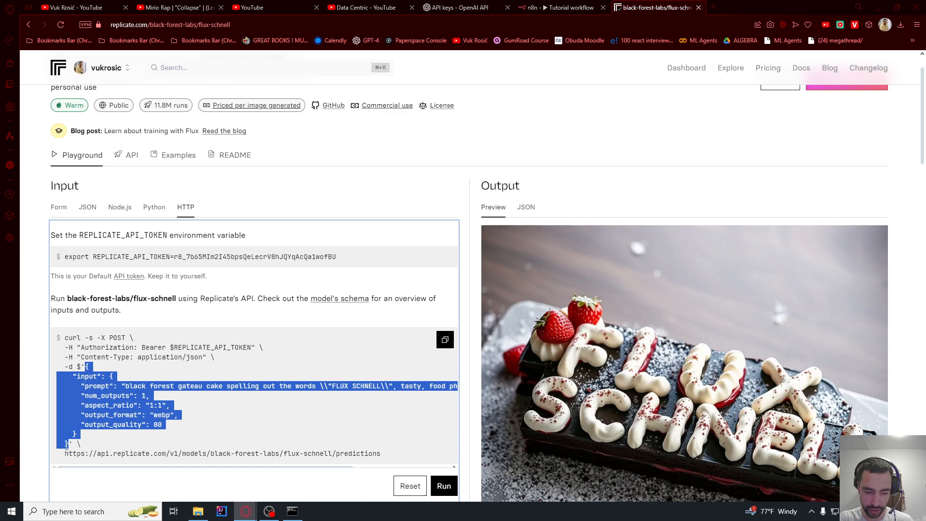
pyautogui.click(562, 7)
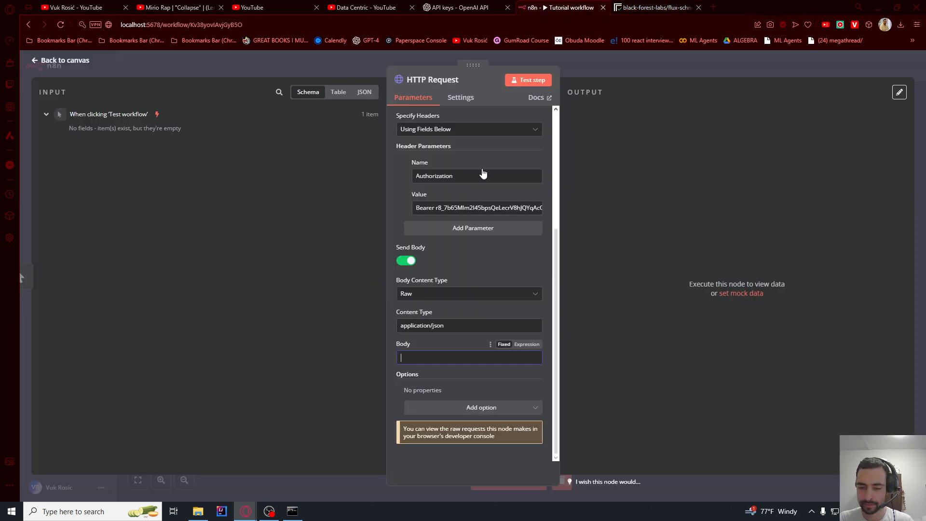
pyautogui.hotkey('ctrl', 'v')
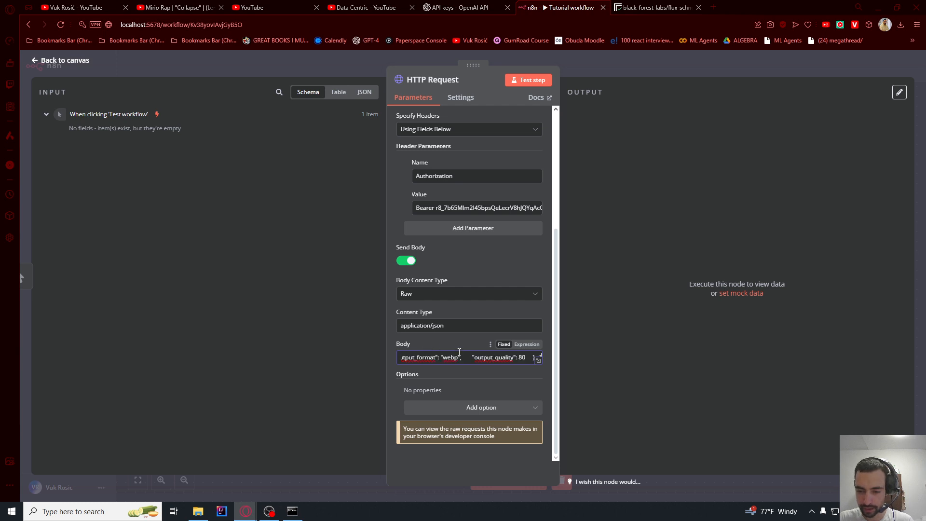
pyautogui.moveTo(460, 356); pyautogui.dragTo(297, 364)
pyautogui.click(428, 348)
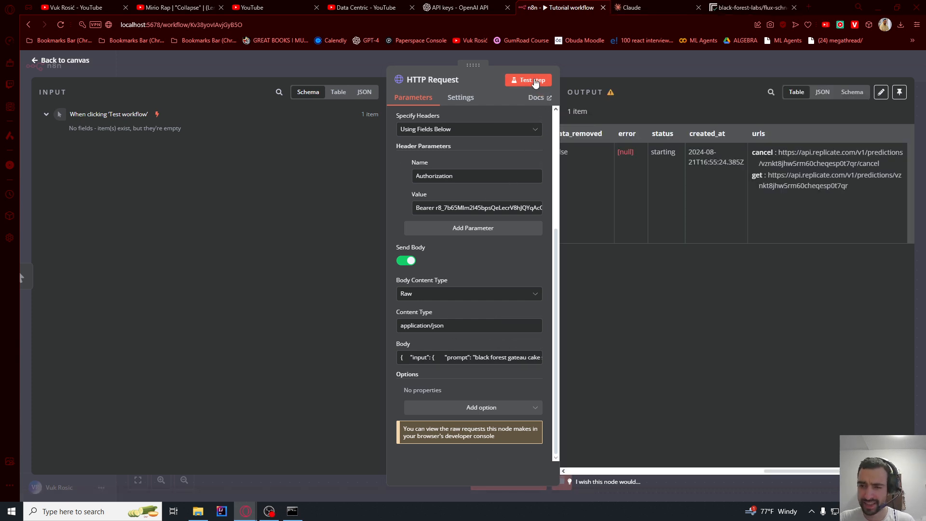
pyautogui.click(533, 79)
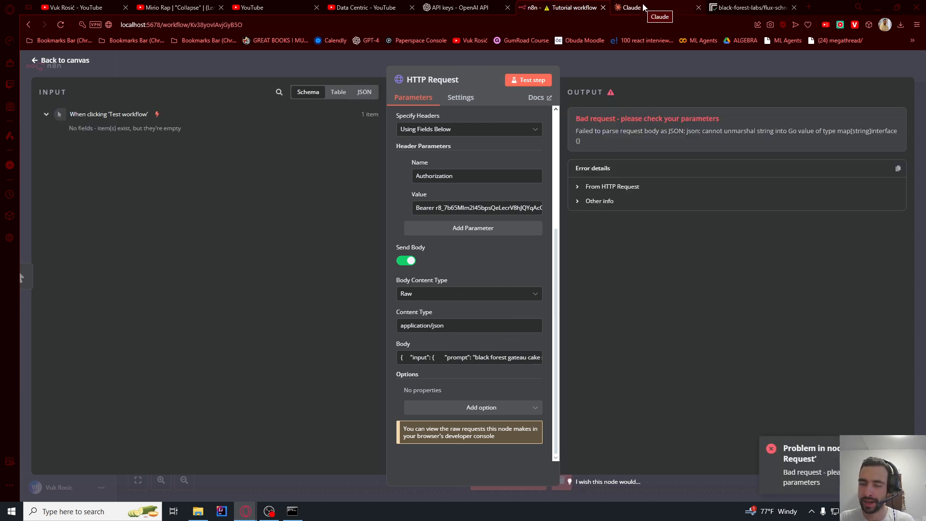
# Examine the escaped quotation marks around FLUX SCHNELL in the prompt of Replicate's curl example
pyautogui.click(745, 7)
pyautogui.click(348, 389)
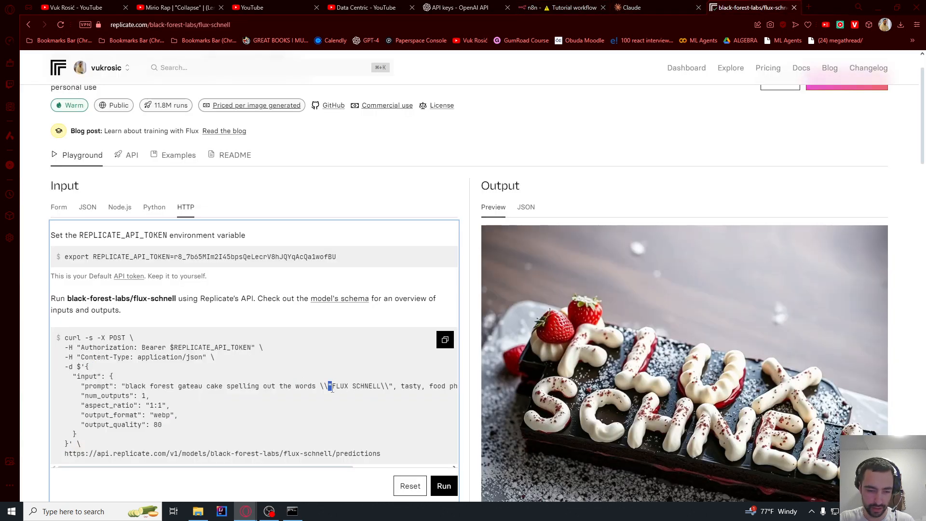
pyautogui.moveTo(320, 389); pyautogui.dragTo(331, 389)
pyautogui.click(317, 389)
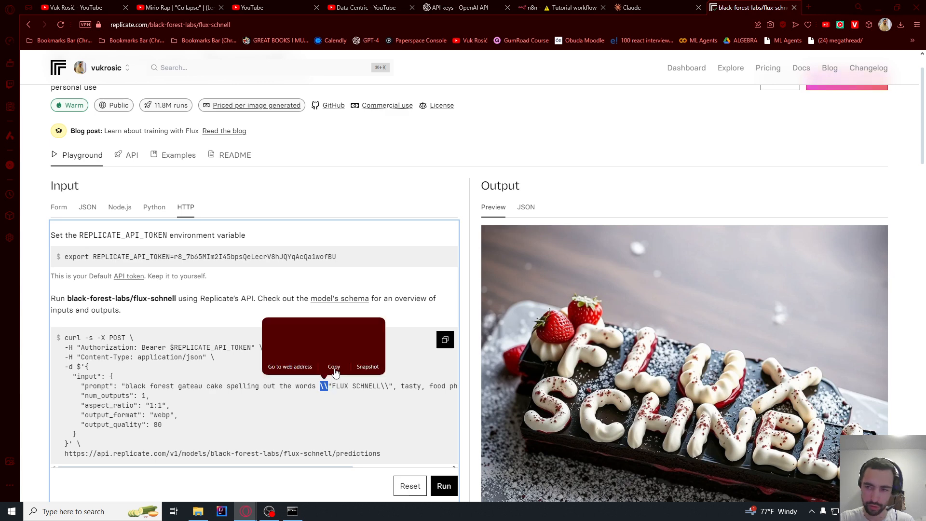
pyautogui.click(622, 5)
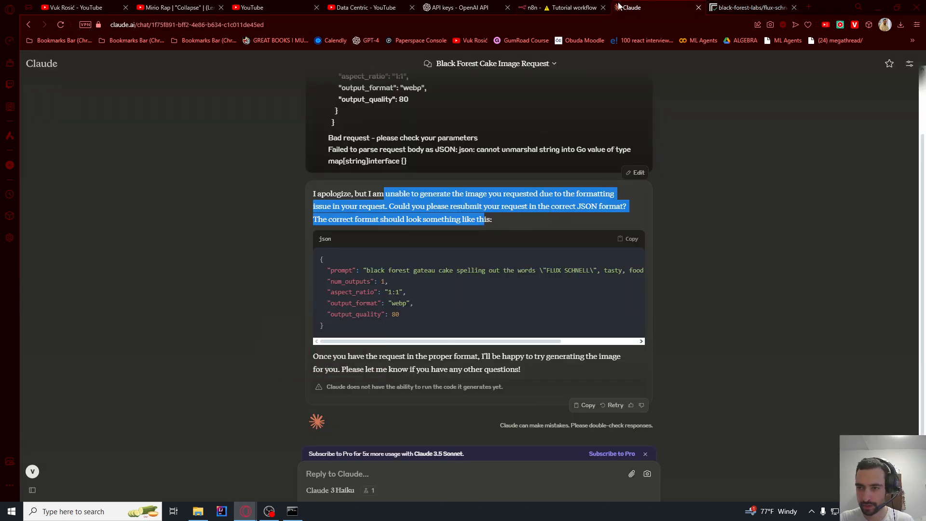
# Remove the backslashes and quotation marks around FLUX SCHNELL in the n8n request body's prompt, and test the HTTP Request step again
pyautogui.click(574, 7)
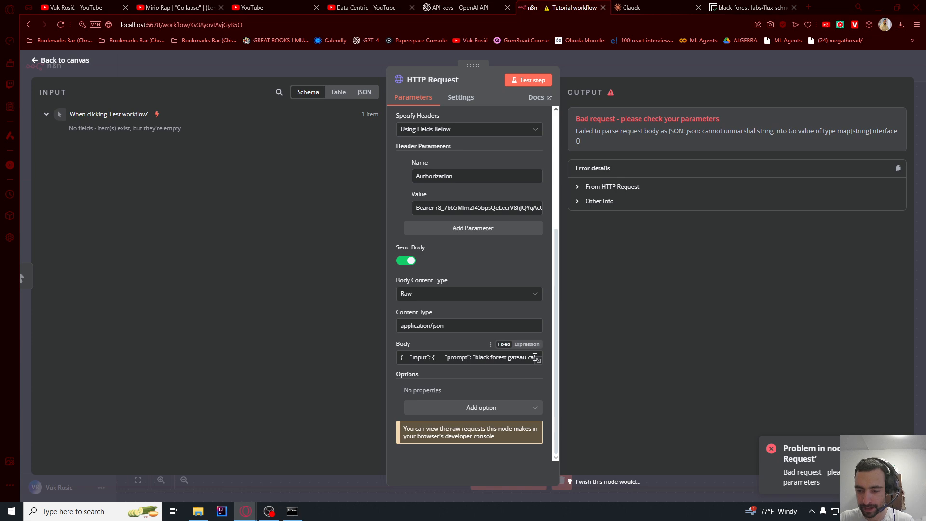
pyautogui.click(539, 362)
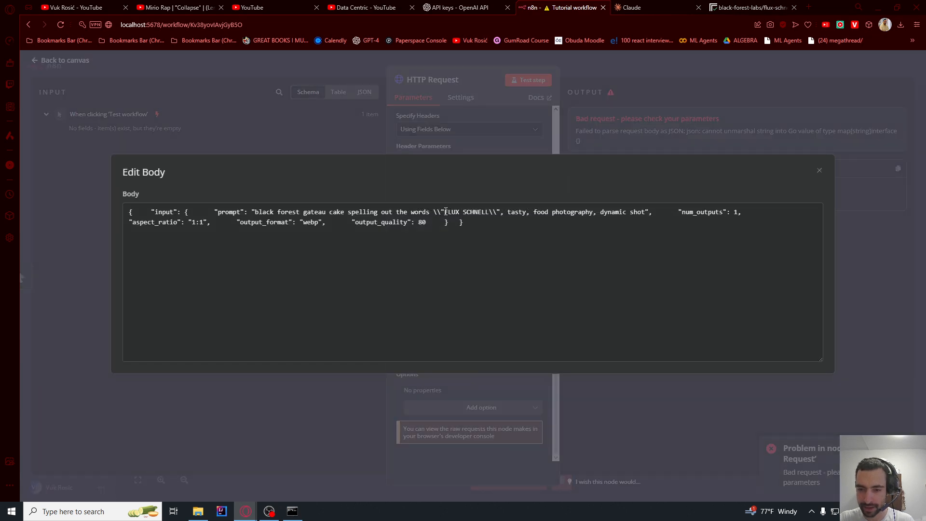
pyautogui.press('BackSpace')
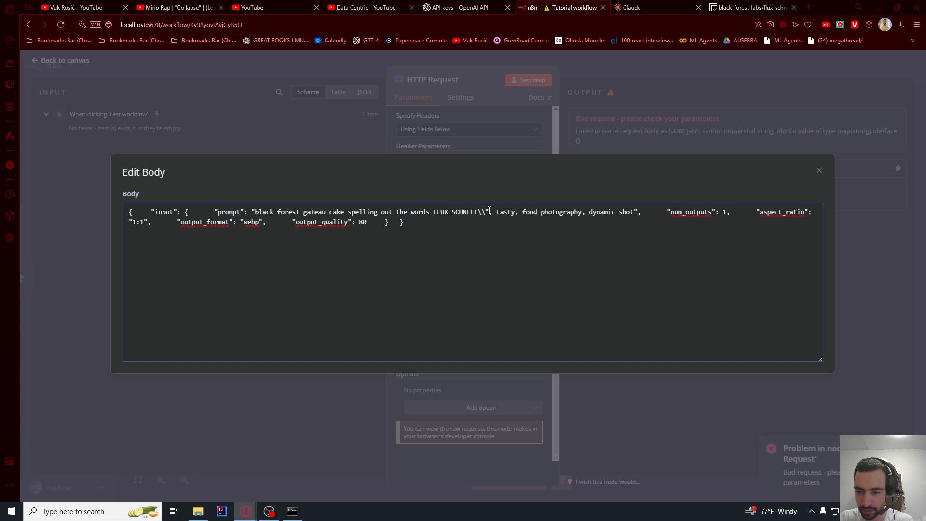
pyautogui.press('BackSpace')
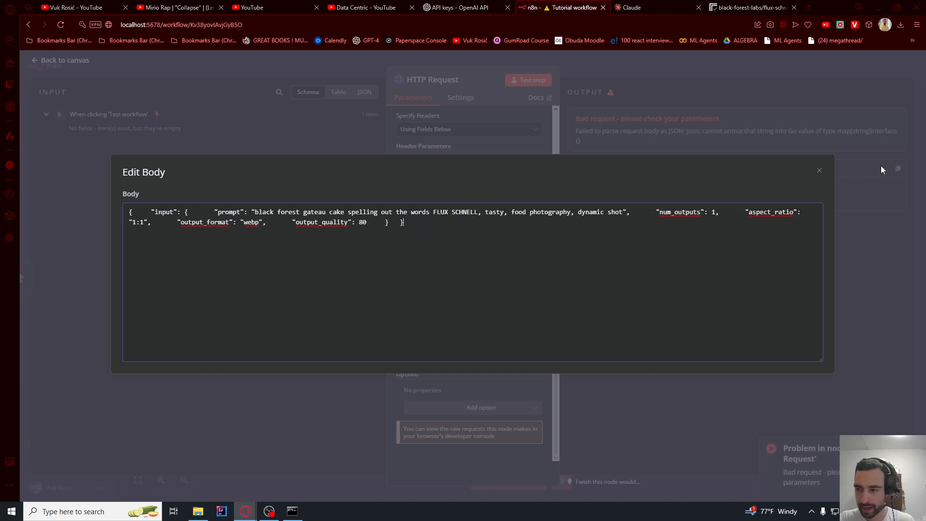
pyautogui.click(820, 171)
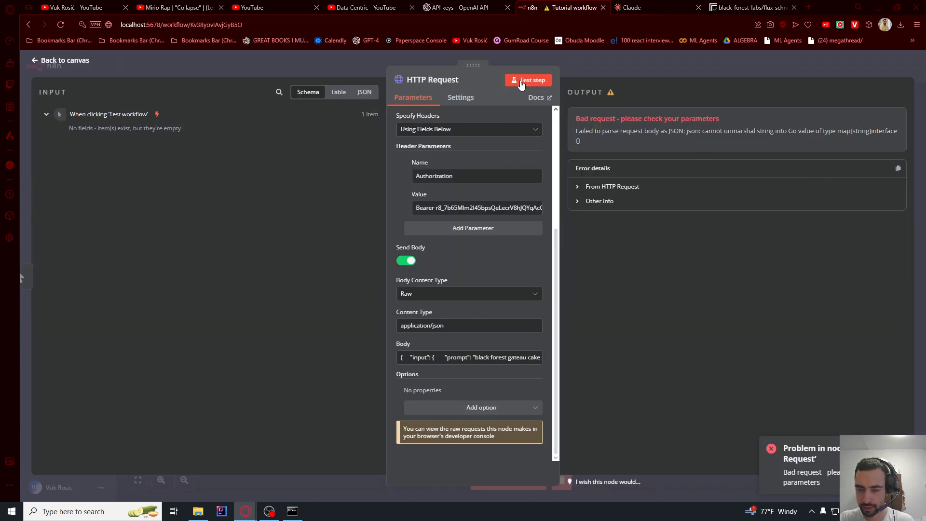
pyautogui.click(521, 83)
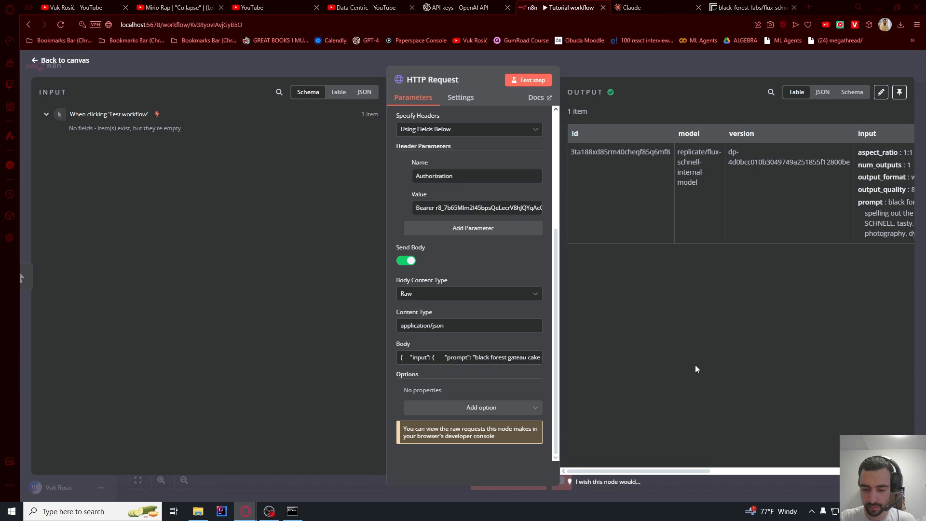
# Find the urls column in the HTTP Request output and copy the prediction's get URL
pyautogui.moveTo(688, 475); pyautogui.dragTo(885, 474)
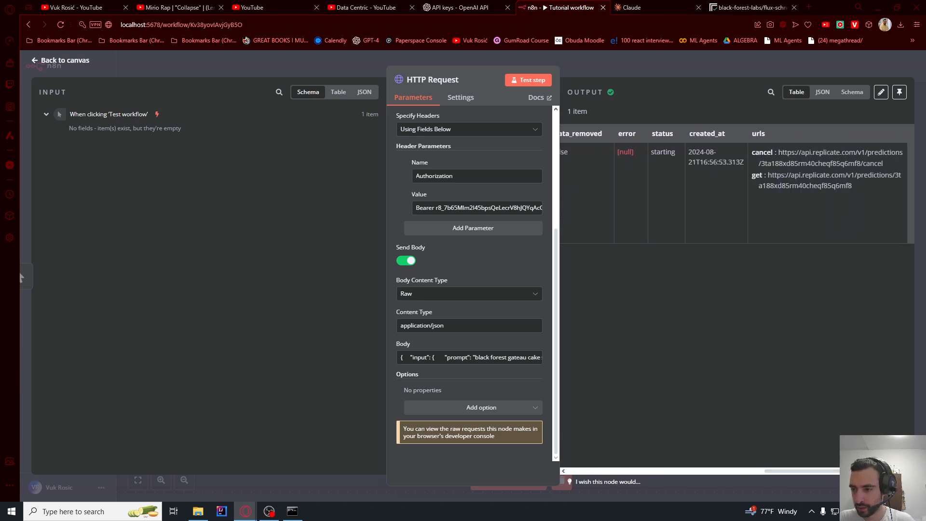
pyautogui.moveTo(752, 135); pyautogui.dragTo(779, 139)
pyautogui.moveTo(752, 175); pyautogui.dragTo(764, 177)
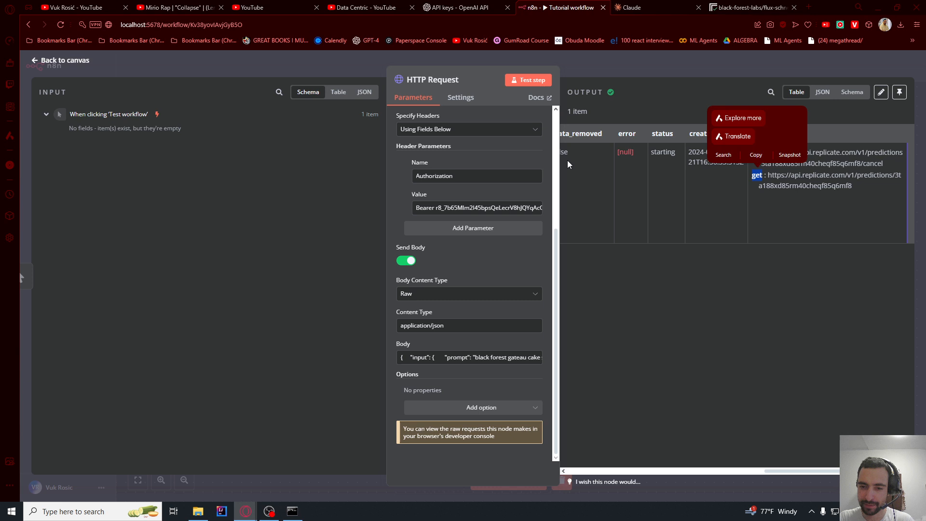
pyautogui.scroll(4, 449, 191)
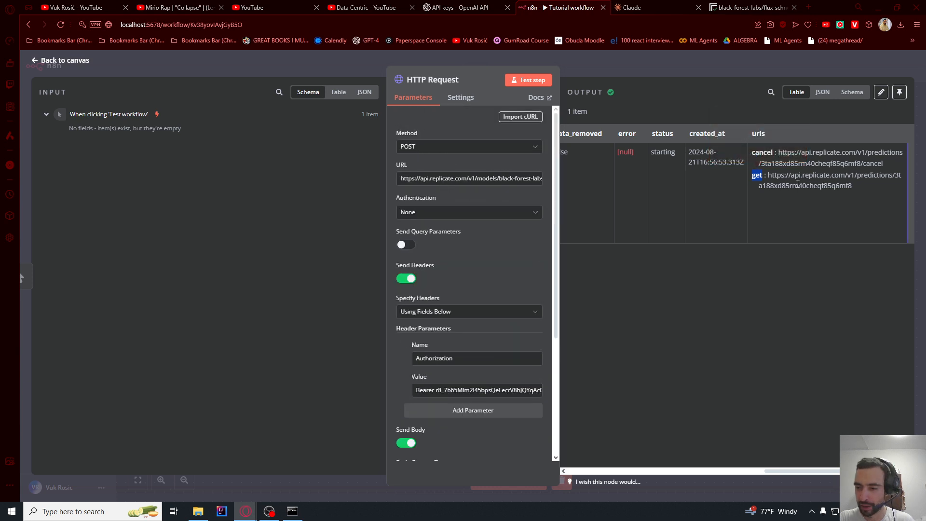
pyautogui.moveTo(852, 187); pyautogui.dragTo(765, 175)
pyautogui.hotkey('ctrl', 'c')
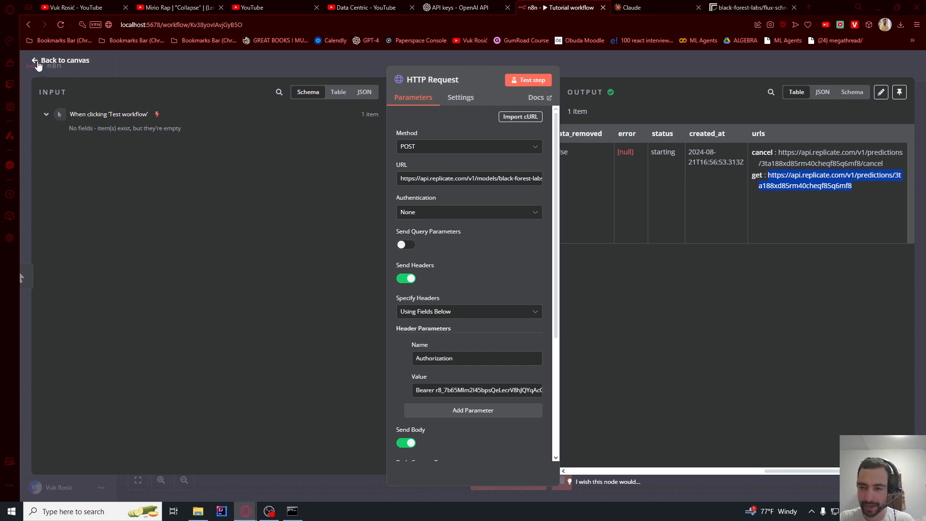
# Add a second HTTP Request node after the first, using GET and the copied prediction URL, and test the step
pyautogui.click(39, 63)
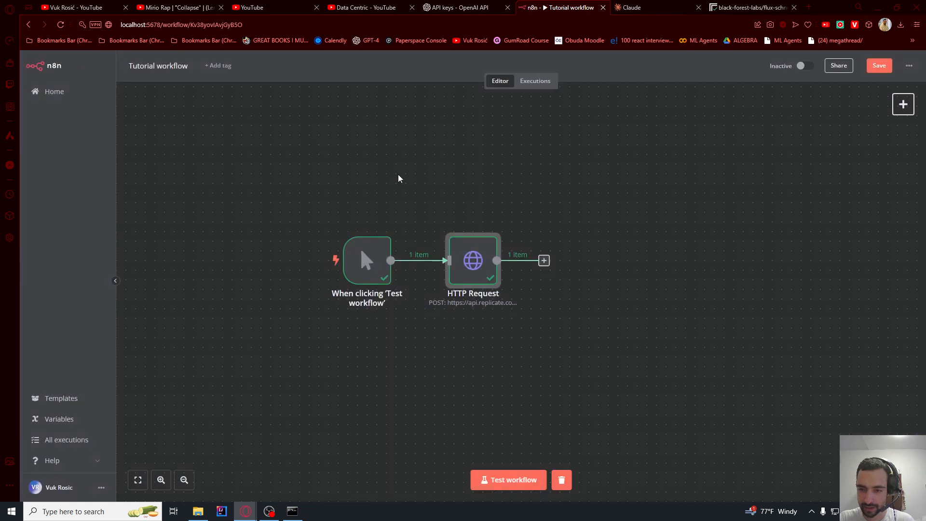
pyautogui.click(545, 264)
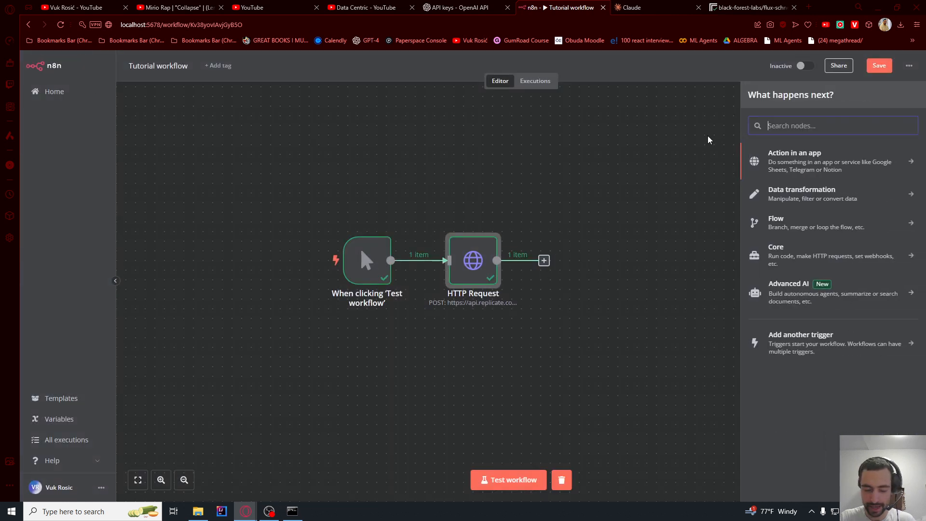
pyautogui.write('http')
pyautogui.click(786, 160)
pyautogui.click(474, 150)
pyautogui.click(441, 175)
pyautogui.hotkey('ctrl', 'v')
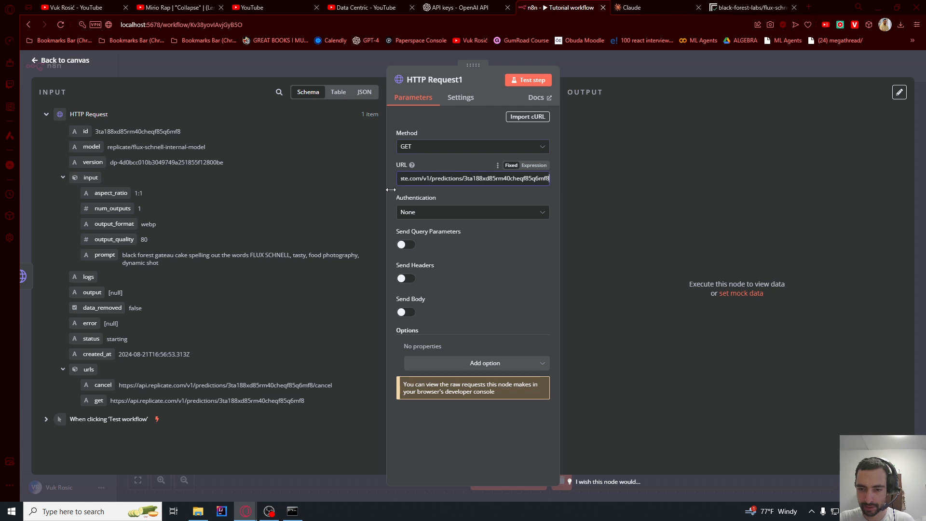
pyautogui.click(527, 80)
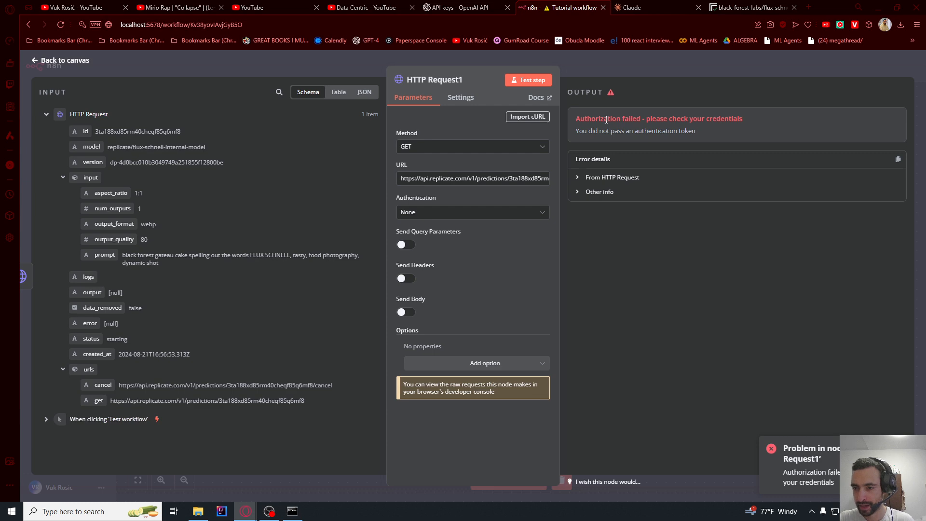
pyautogui.moveTo(607, 120); pyautogui.dragTo(656, 119)
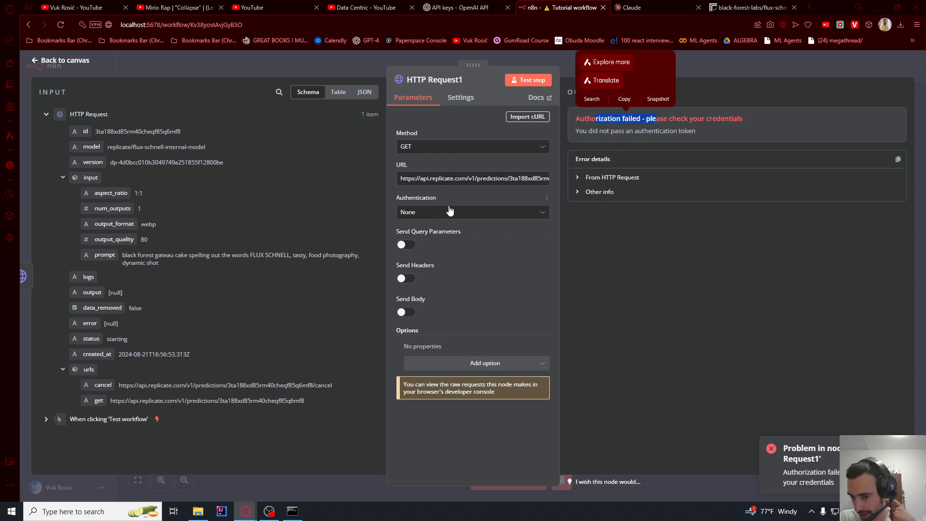
# Enable sending headers on the second HTTP Request node and set the header name to Authorization, copied from Replicate's curl example
pyautogui.click(405, 279)
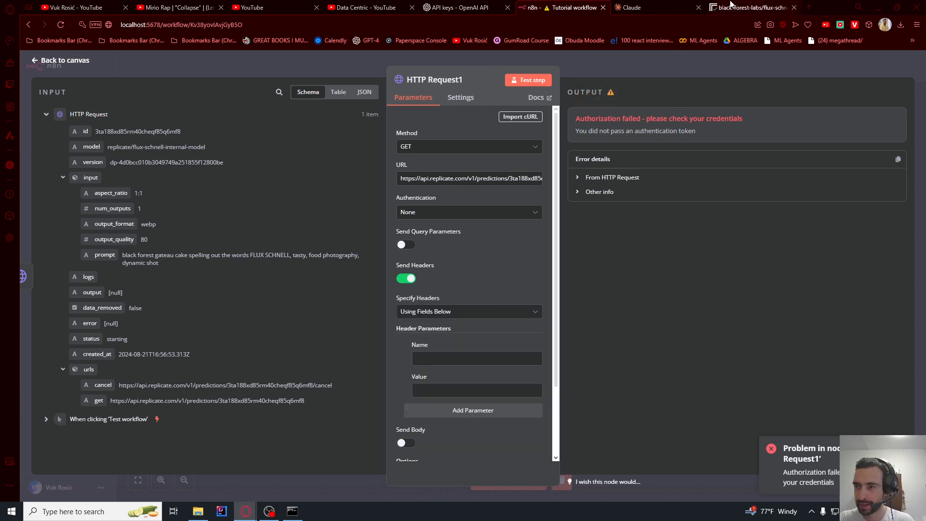
pyautogui.click(730, 6)
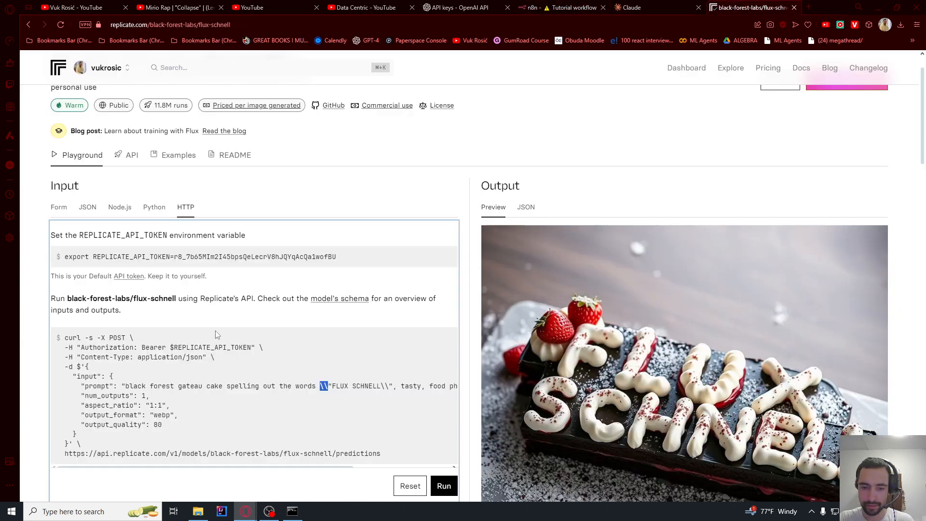
pyautogui.doubleClick(95, 349)
pyautogui.hotkey('ctrl', 'c')
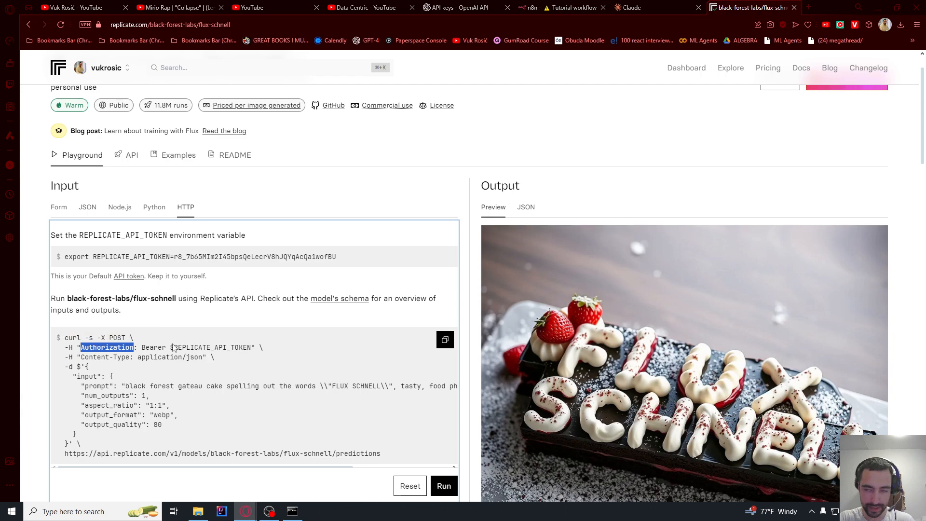
pyautogui.click(557, 10)
pyautogui.hotkey('ctrl', 'v')
# Copy the Bearer prefix from Replicate's curl example into the Authorization header's value in n8n
pyautogui.click(730, 7)
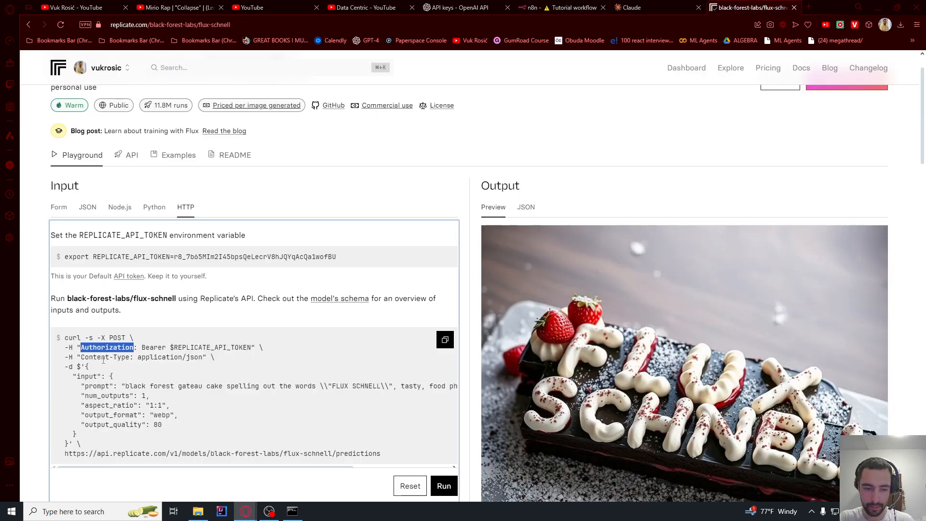
pyautogui.doubleClick(162, 348)
pyautogui.hotkey('ctrl', 'c')
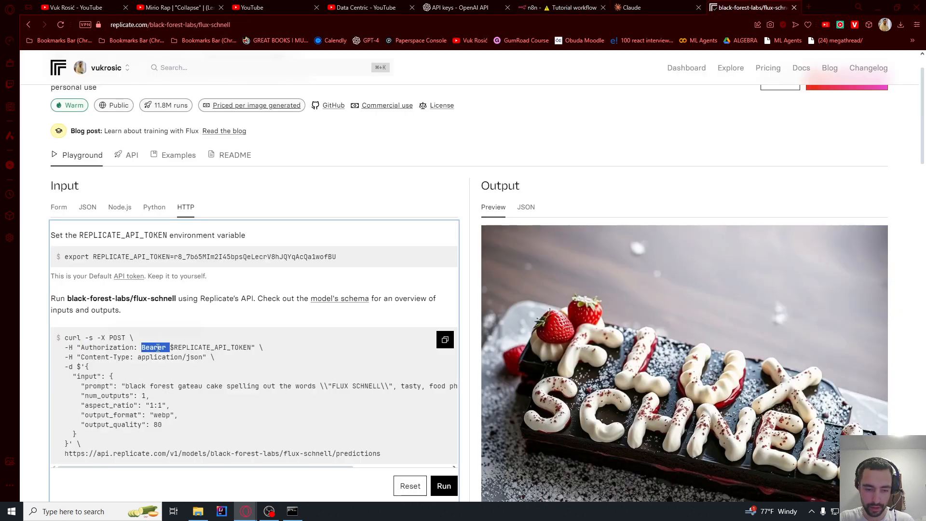
pyautogui.click(549, 7)
pyautogui.click(431, 389)
pyautogui.hotkey('ctrl', 'v')
# Copy the Replicate API token, append it after Bearer in the Authorization header's value, and test the second HTTP Request step
pyautogui.click(751, 7)
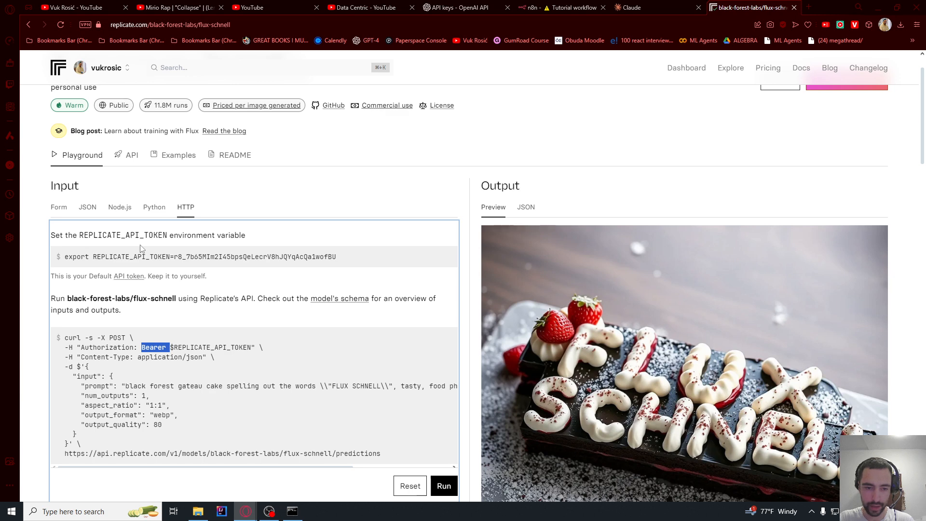
pyautogui.moveTo(393, 264); pyautogui.dragTo(174, 270)
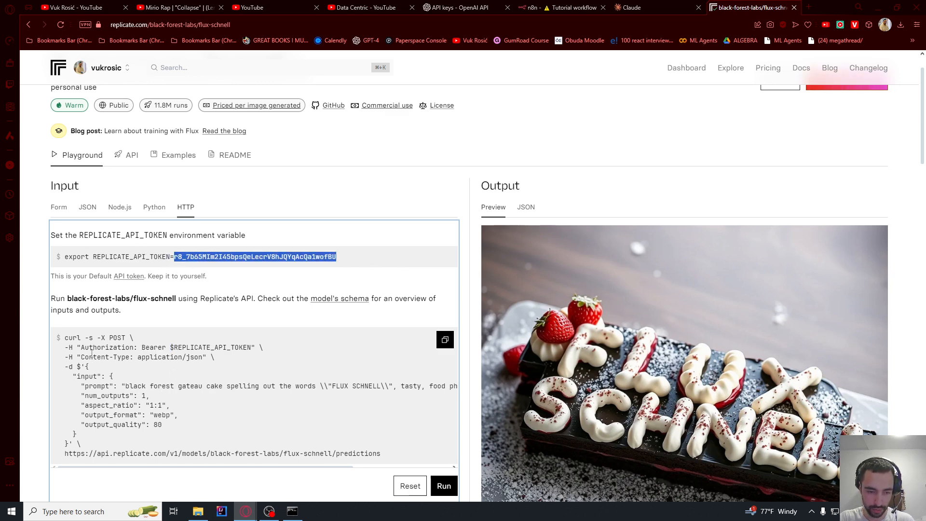
pyautogui.moveTo(82, 348); pyautogui.dragTo(266, 350)
pyautogui.click(192, 348)
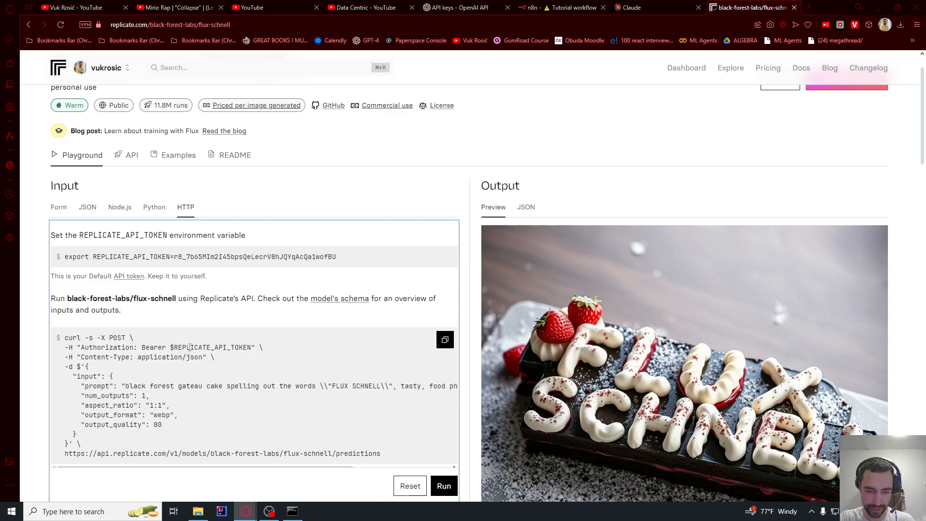
pyautogui.doubleClick(192, 348)
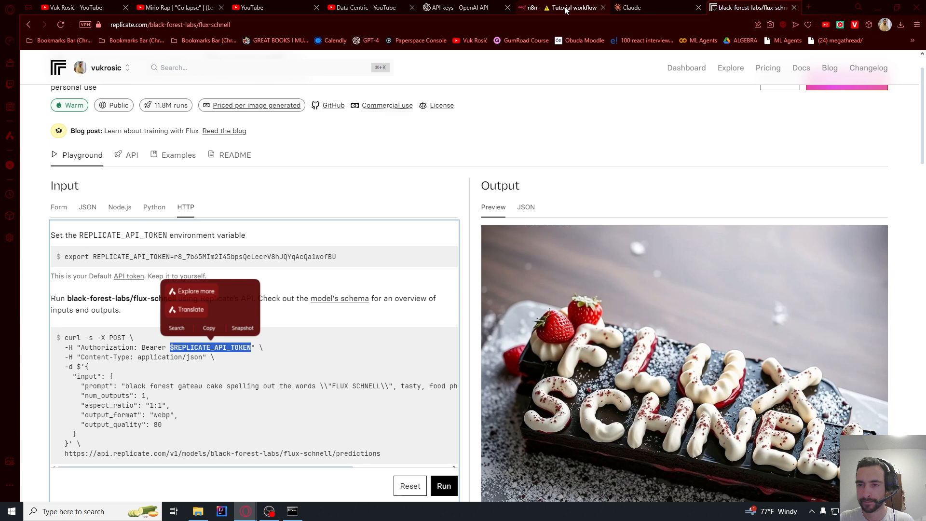
pyautogui.click(565, 8)
pyautogui.hotkey('ctrl', 'v')
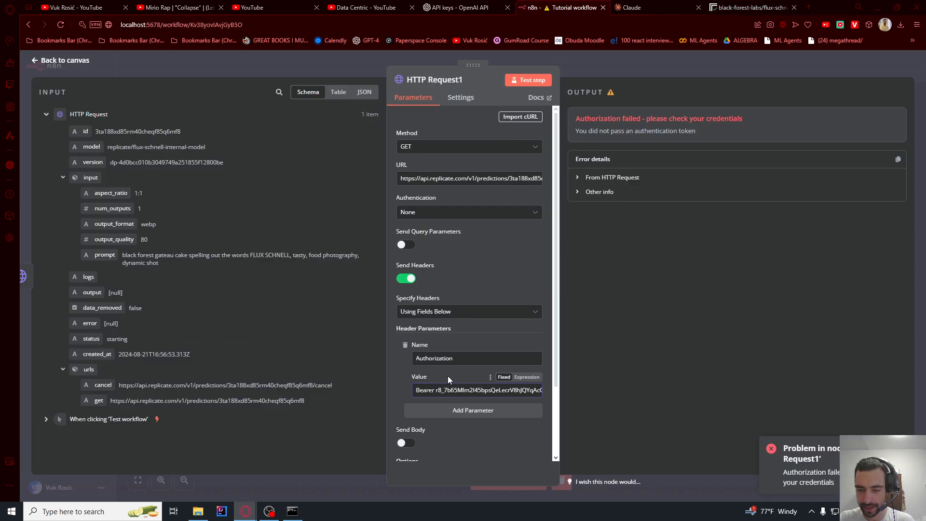
pyautogui.click(533, 81)
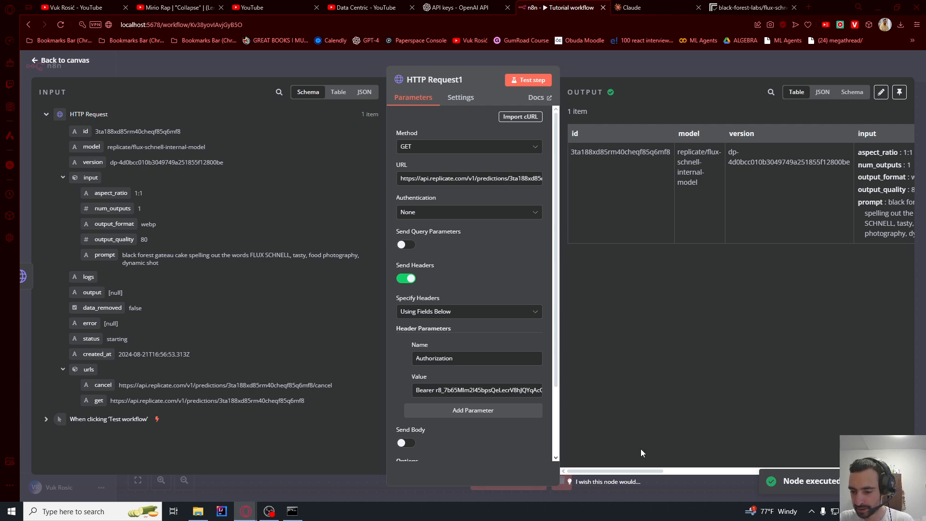
# Copy the image URL from the output column, open it in a new browser tab, view the generated image and close it
pyautogui.moveTo(649, 475); pyautogui.dragTo(675, 480)
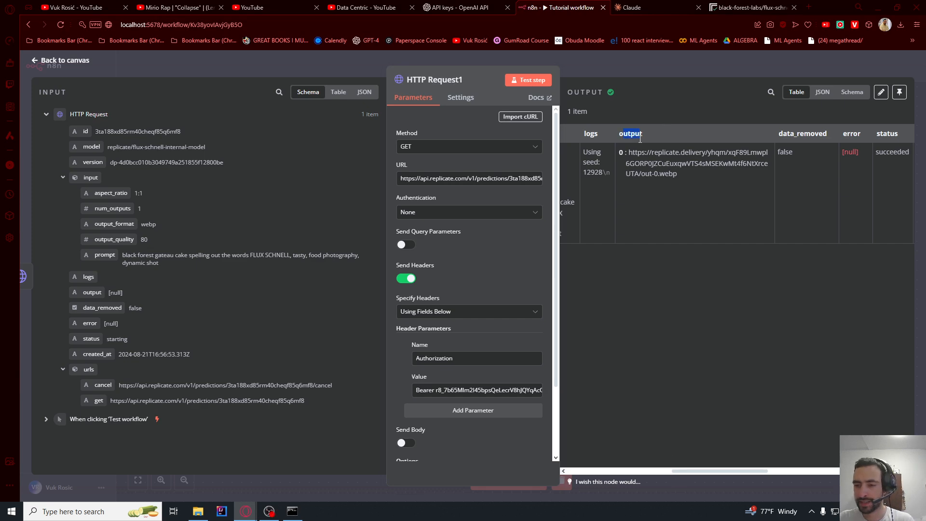
pyautogui.moveTo(679, 181); pyautogui.dragTo(631, 155)
pyautogui.hotkey('ctrl', 'c')
pyautogui.click(808, 8)
pyautogui.hotkey('ctrl', 'v')
pyautogui.press('Return')
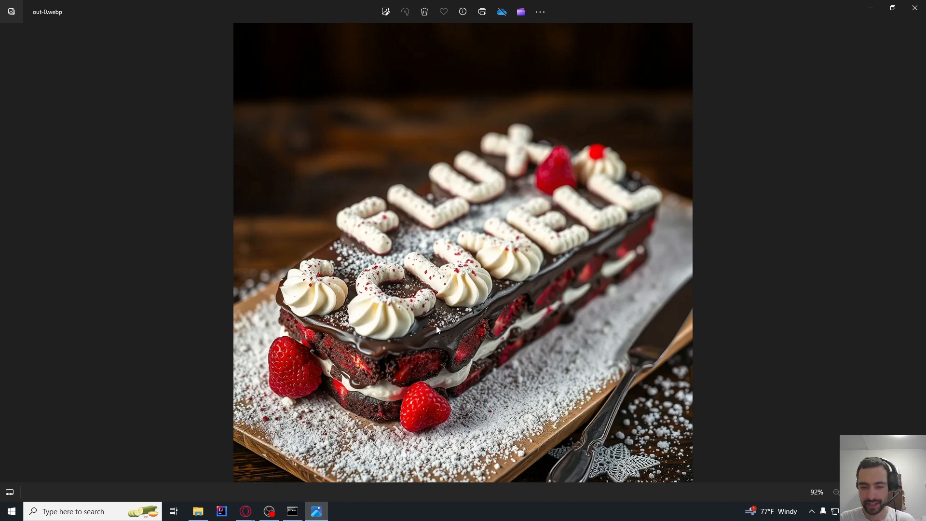
pyautogui.hotkey('alt', 'F4')
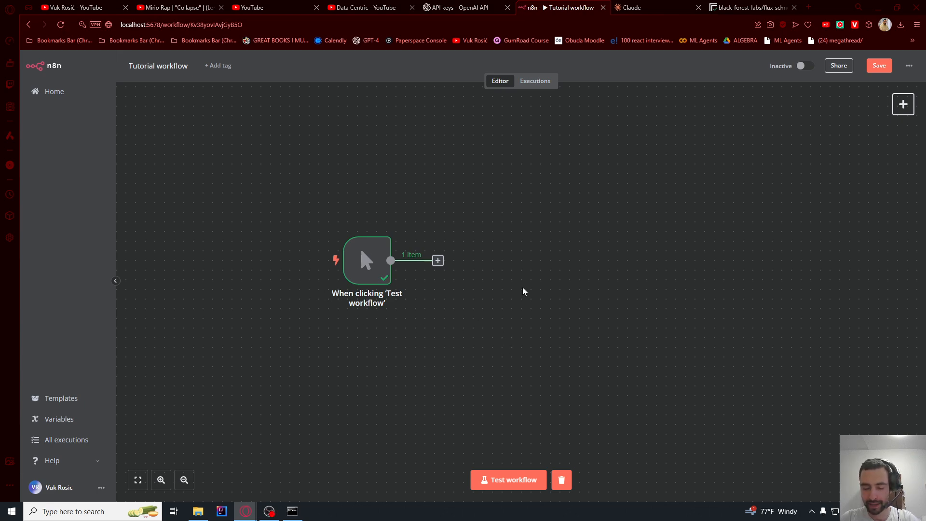
# Add an Execute Workflow node with the Call Another Workflow action after the manual trigger
pyautogui.click(438, 261)
pyautogui.write('wordfl')
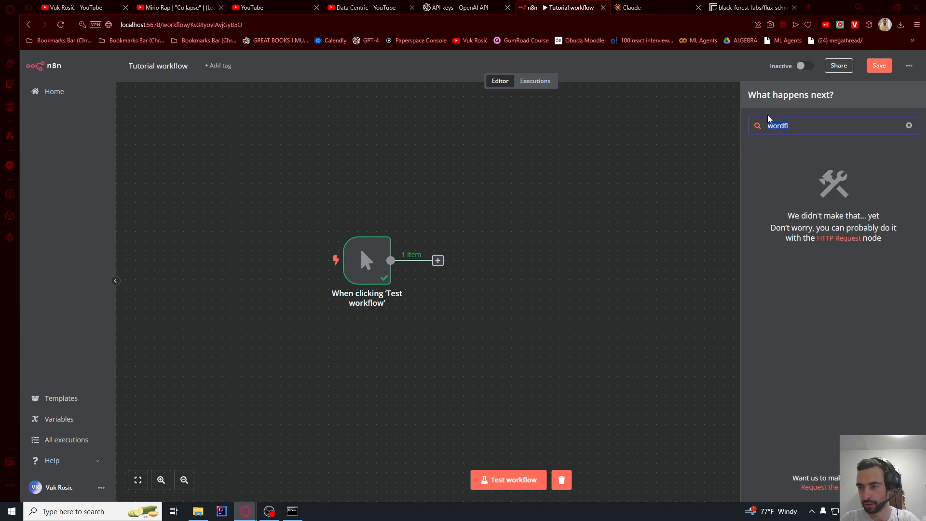
pyautogui.write('workflow')
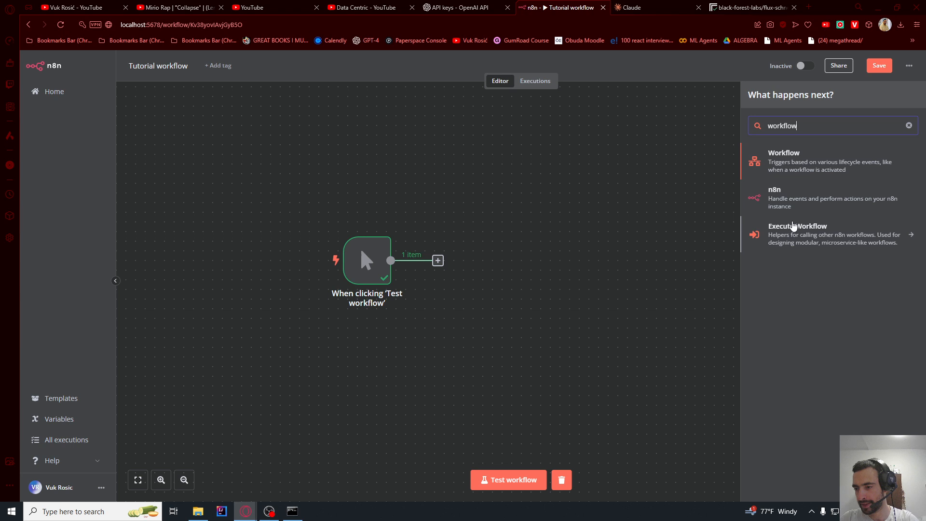
pyautogui.click(786, 237)
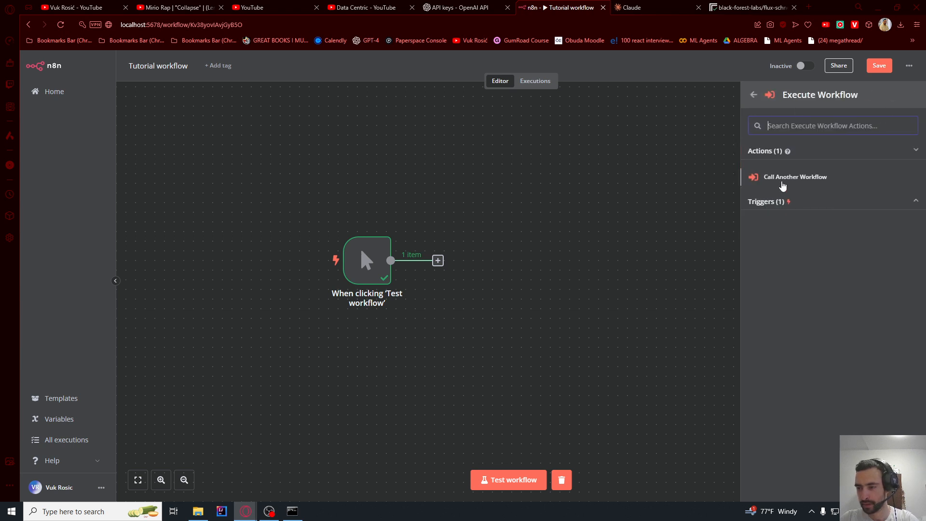
pyautogui.click(784, 183)
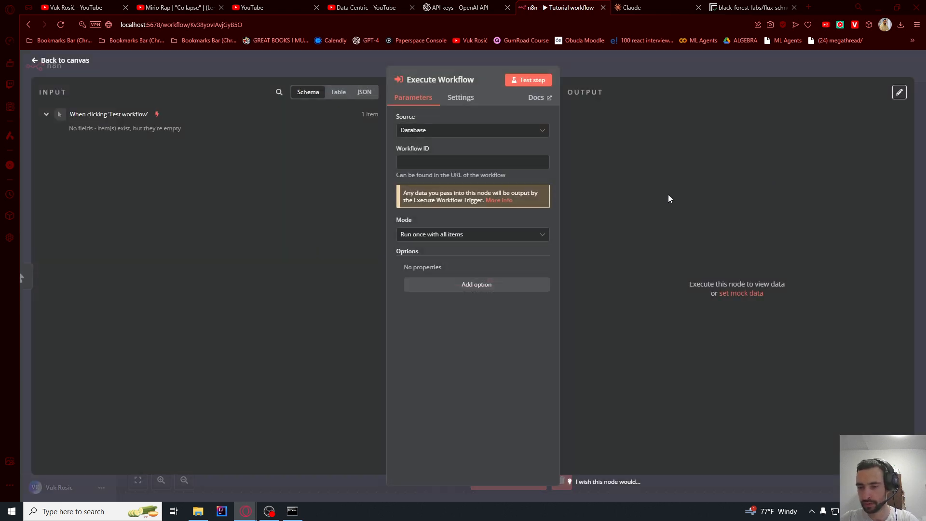
# Save the tutorial workflow, open the active "My workflow" from the workflow list, and copy its workflow ID from the URL
pyautogui.click(421, 159)
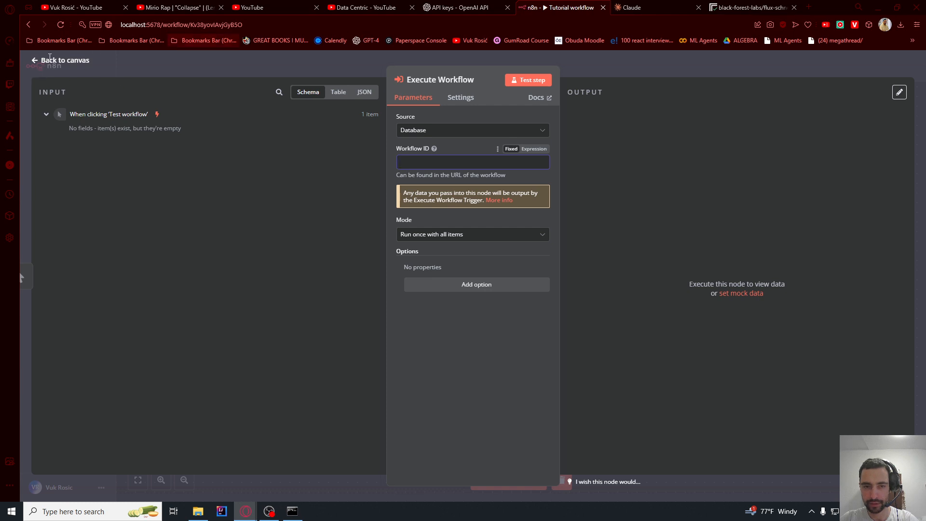
pyautogui.click(39, 64)
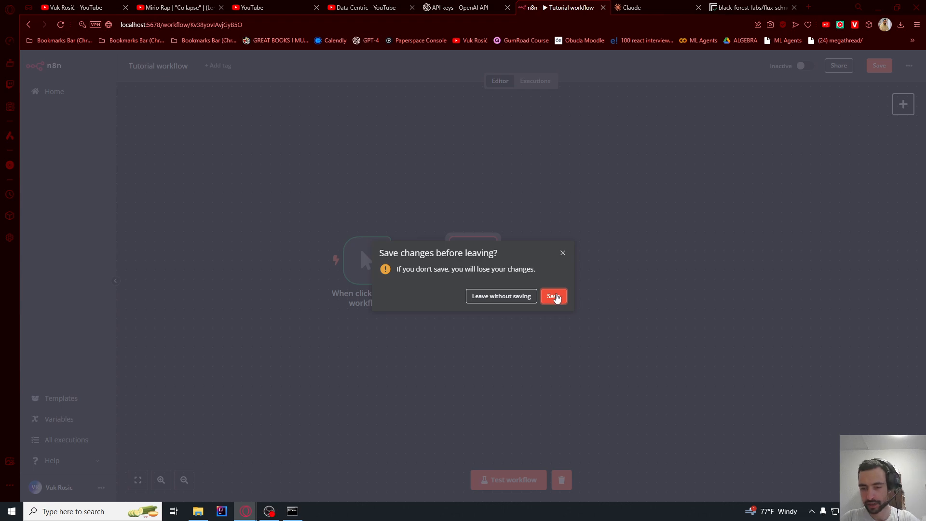
pyautogui.click(554, 296)
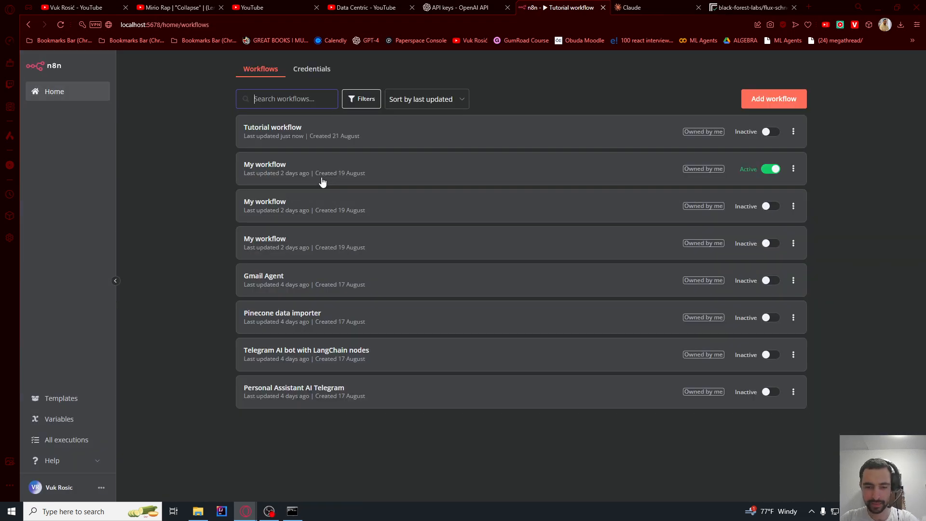
pyautogui.click(312, 174)
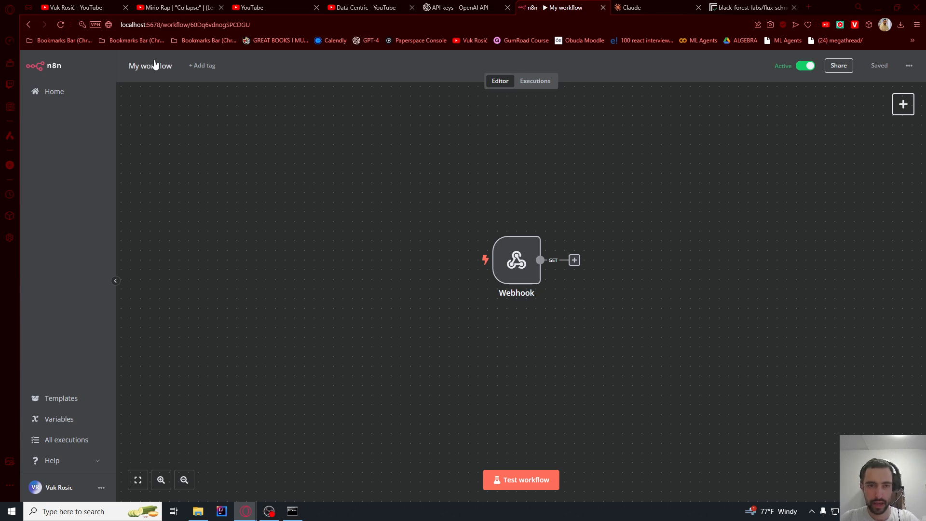
pyautogui.doubleClick(213, 25)
pyautogui.hotkey('ctrl', 'c')
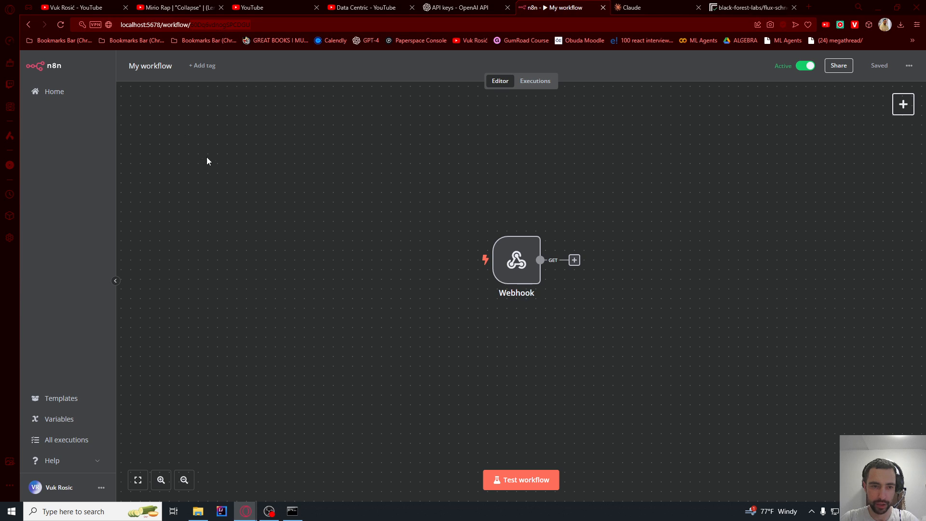
# Reopen Tutorial workflow, paste the copied ID as the Execute Workflow node's Workflow ID, and choose the Run once with all items mode
pyautogui.click(47, 91)
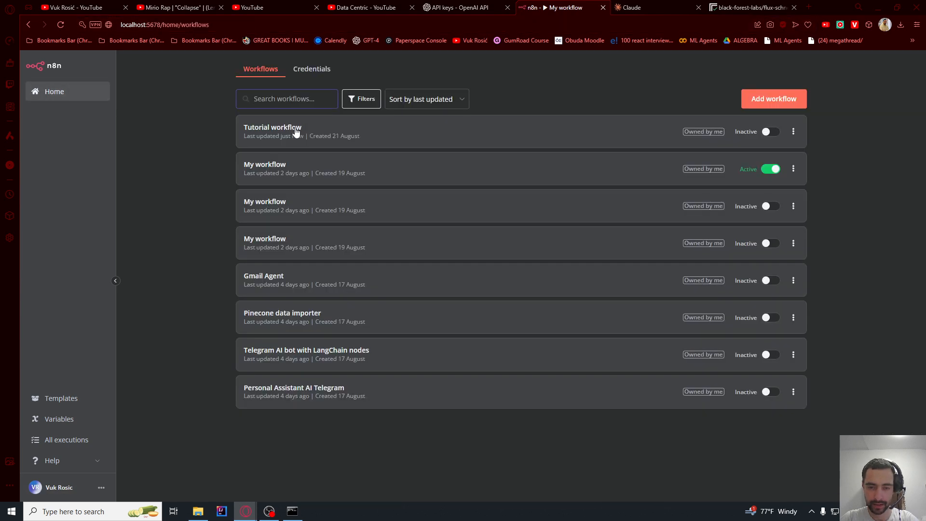
pyautogui.click(319, 177)
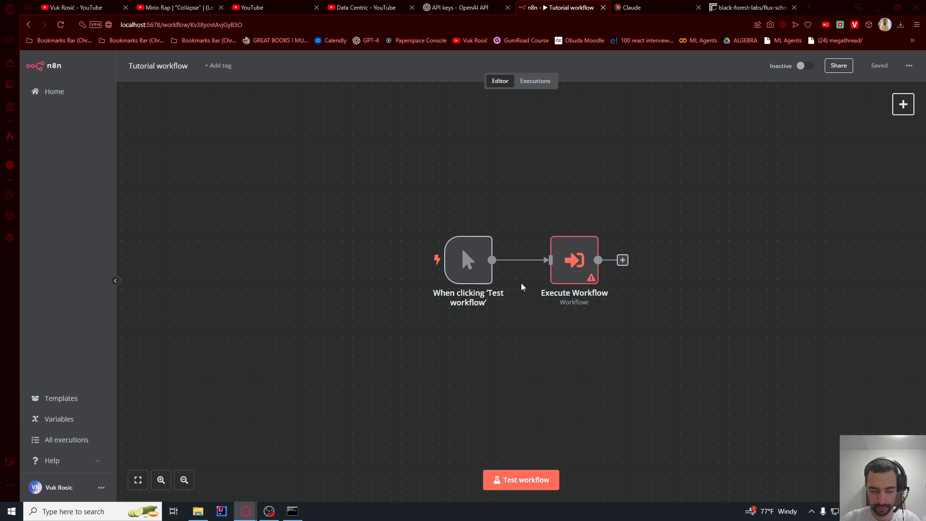
pyautogui.doubleClick(569, 261)
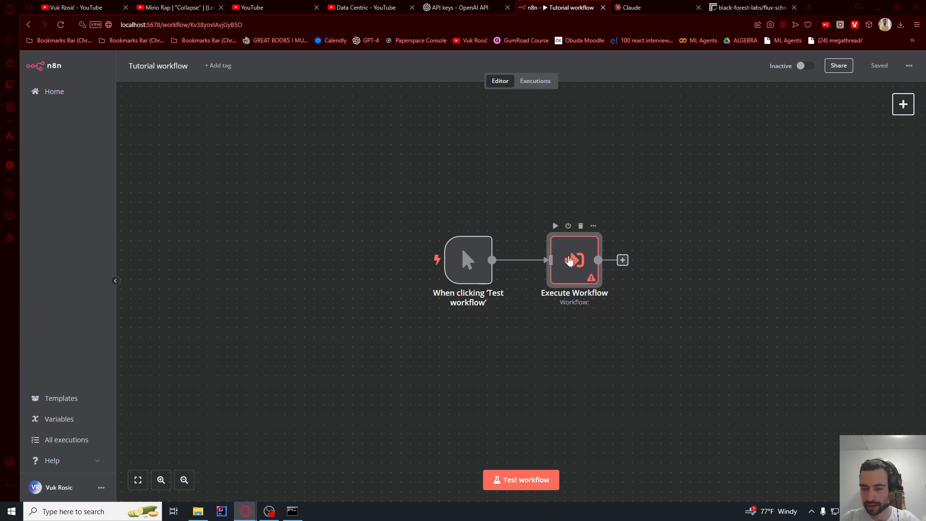
pyautogui.click(430, 157)
pyautogui.hotkey('ctrl', 'v')
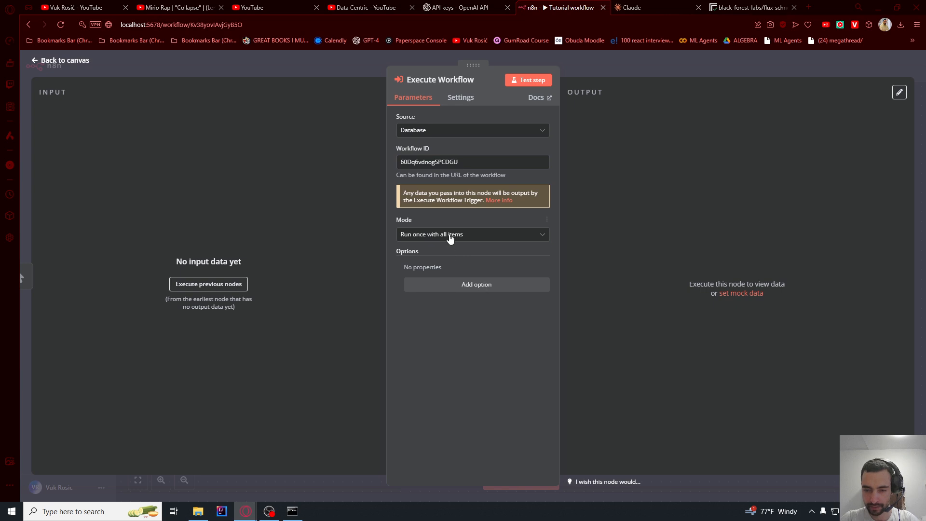
pyautogui.click(450, 237)
pyautogui.click(444, 258)
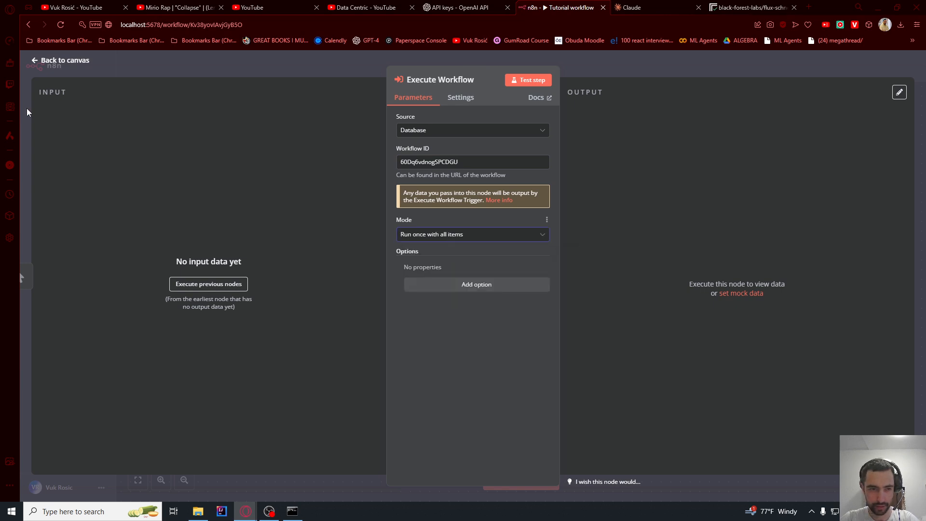
pyautogui.click(38, 61)
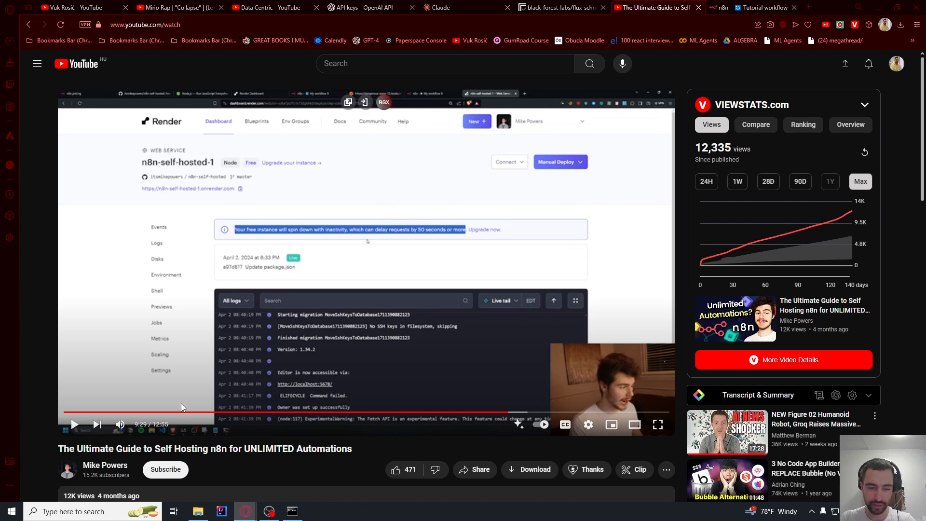
# Highlight the title of the YouTube video "The Ultimate Guide to Self Hosting n8n for UNLIMITED Automations"
pyautogui.moveTo(56, 448); pyautogui.dragTo(334, 449)
pyautogui.click(219, 448)
pyautogui.click(334, 449)
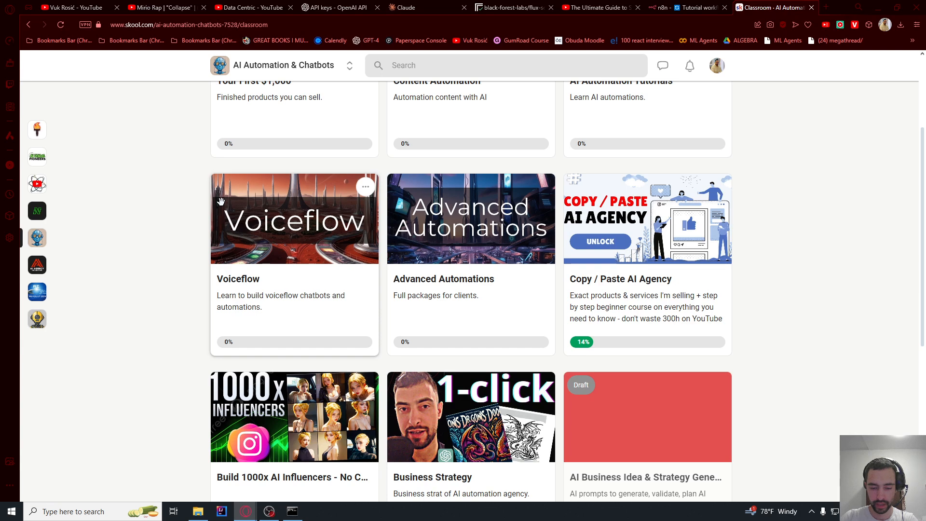
# Look through the courses in the AI Automation & Chatbots Skool classroom and the posts in its community feed
pyautogui.scroll(3, 231, 143)
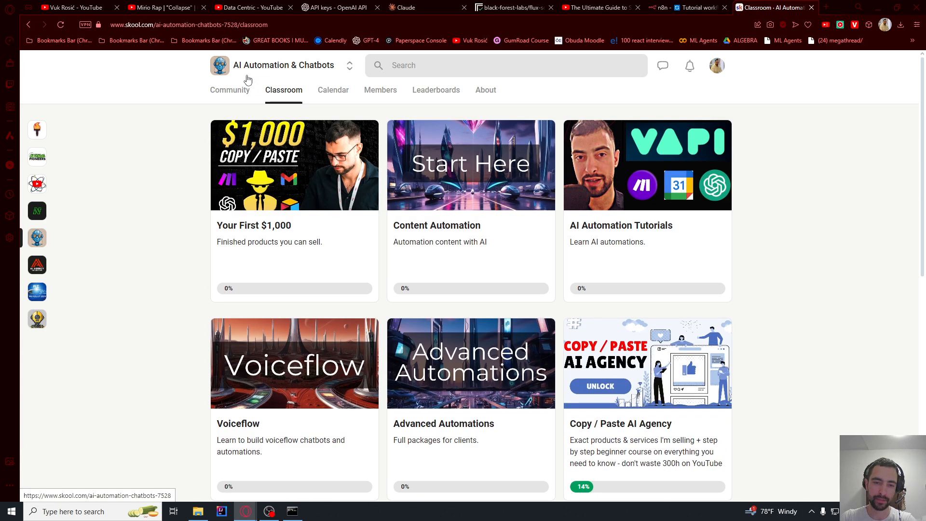
pyautogui.scroll(-4, 212, 164)
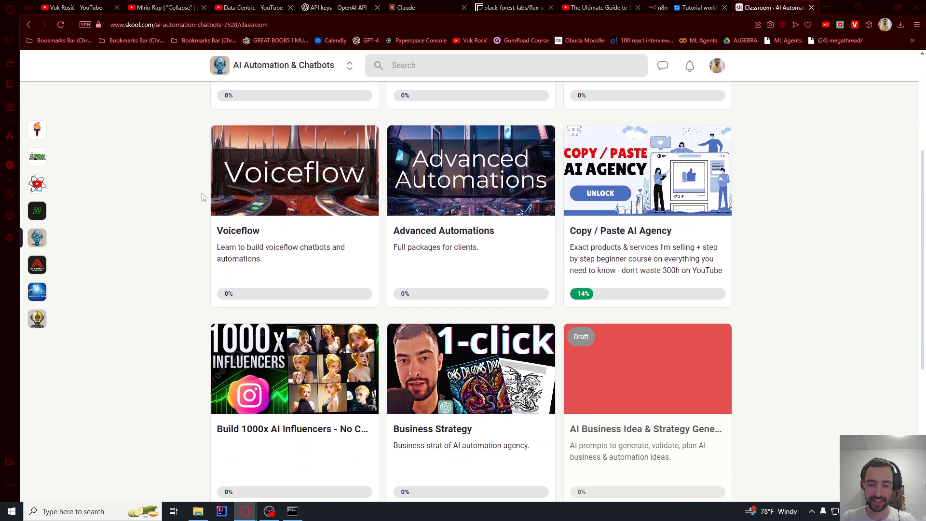
pyautogui.scroll(4, 191, 202)
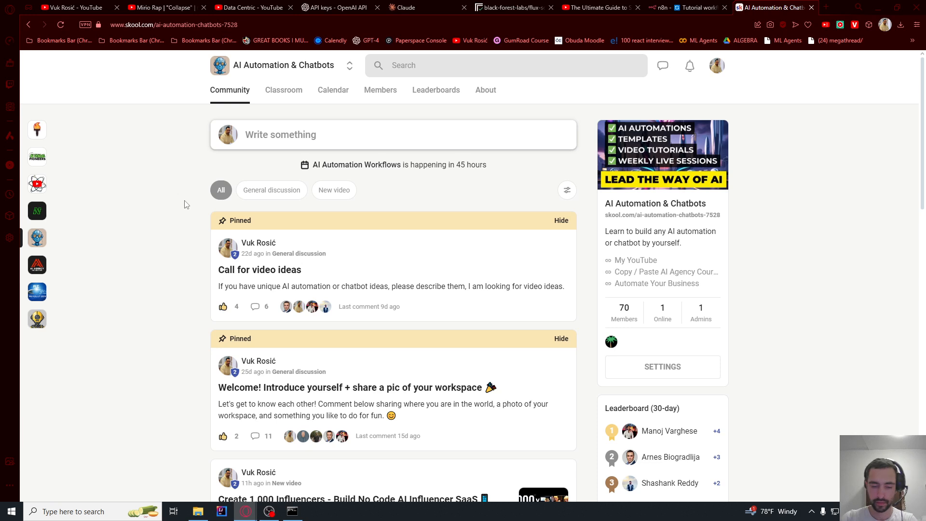
pyautogui.scroll(-10, 188, 202)
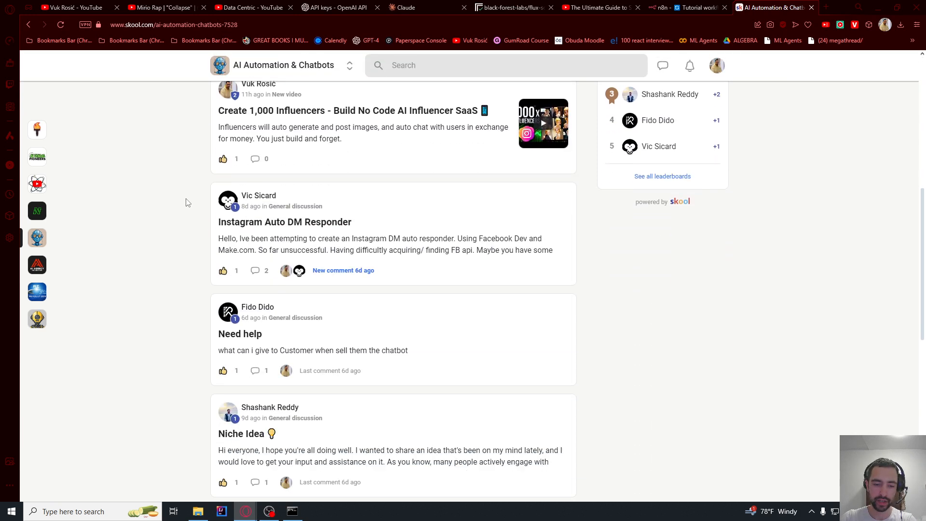
pyautogui.scroll(-2, 185, 202)
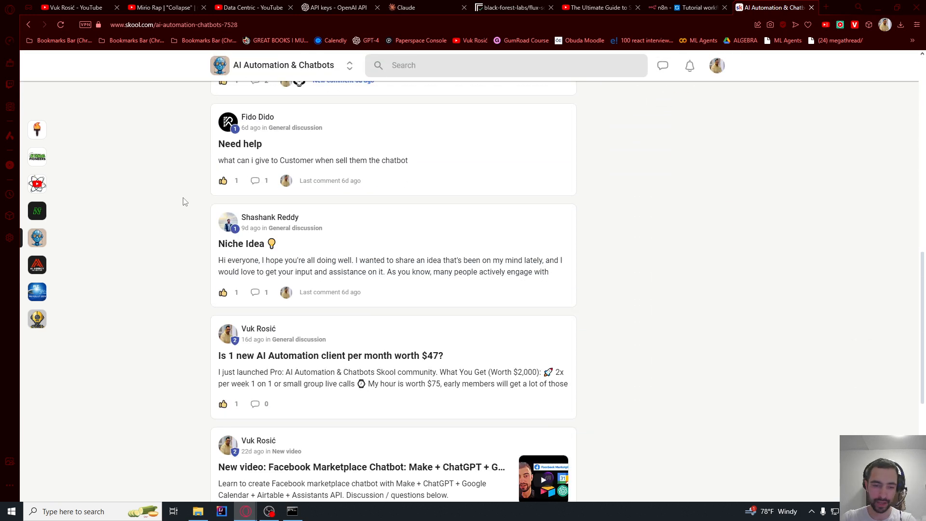